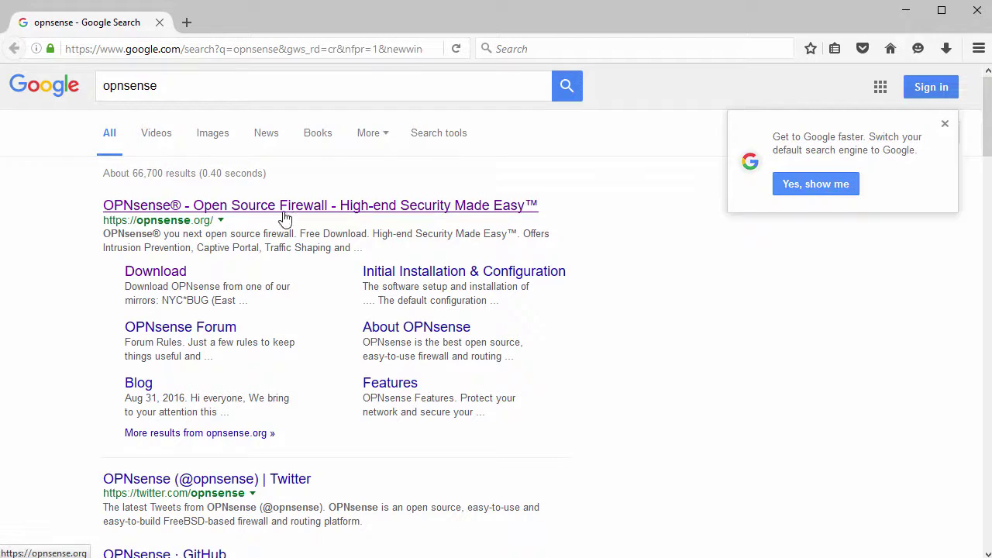
Open opnsense.org from the search results and go to its download page's mirror list.
{"action": "left_click", "coordinate": [323, 209]}
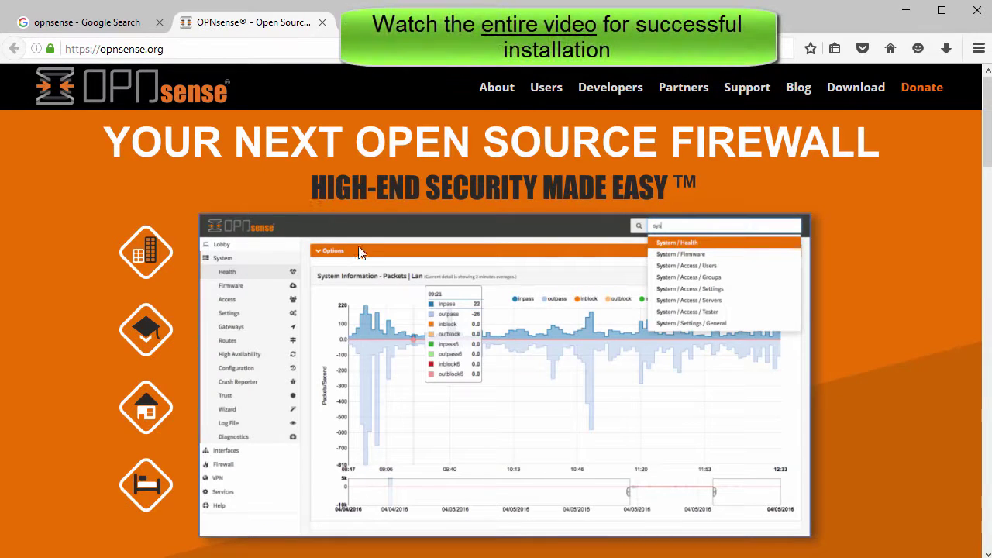
{"action": "scroll", "coordinate": [379, 285], "scroll_direction": "down", "scroll_amount": 3}
{"action": "scroll", "coordinate": [380, 285], "scroll_direction": "down", "scroll_amount": 5}
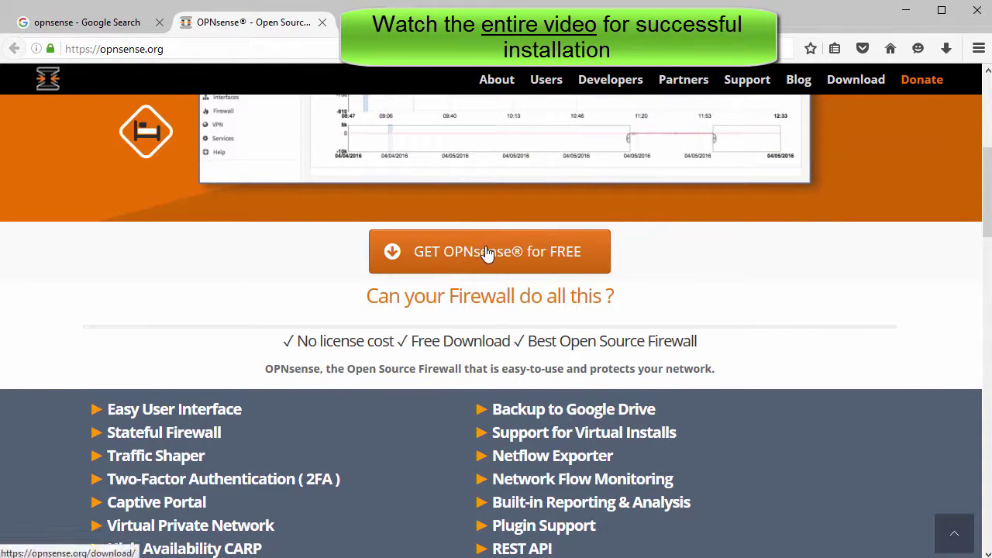
{"action": "left_click", "coordinate": [511, 258]}
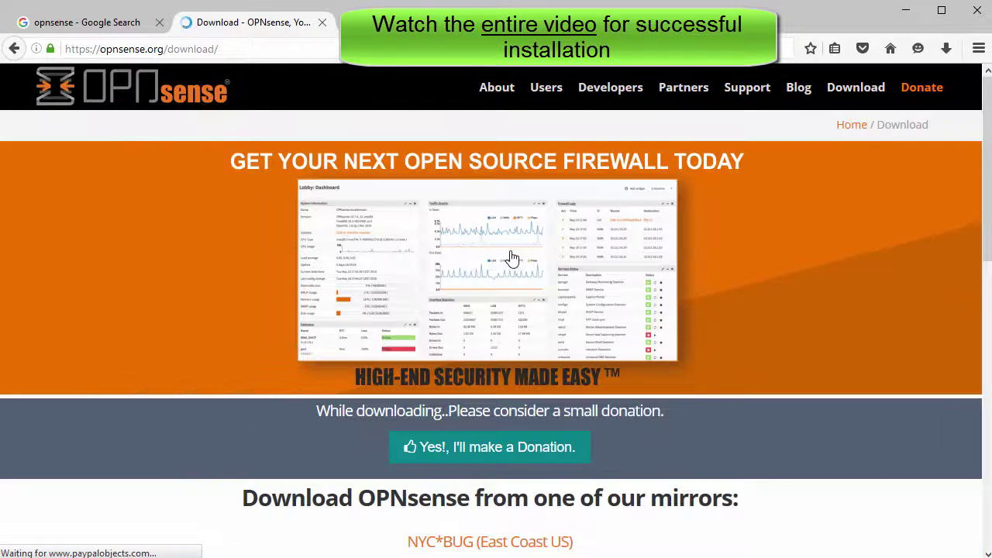
{"action": "scroll", "coordinate": [504, 272], "scroll_direction": "down", "scroll_amount": 3}
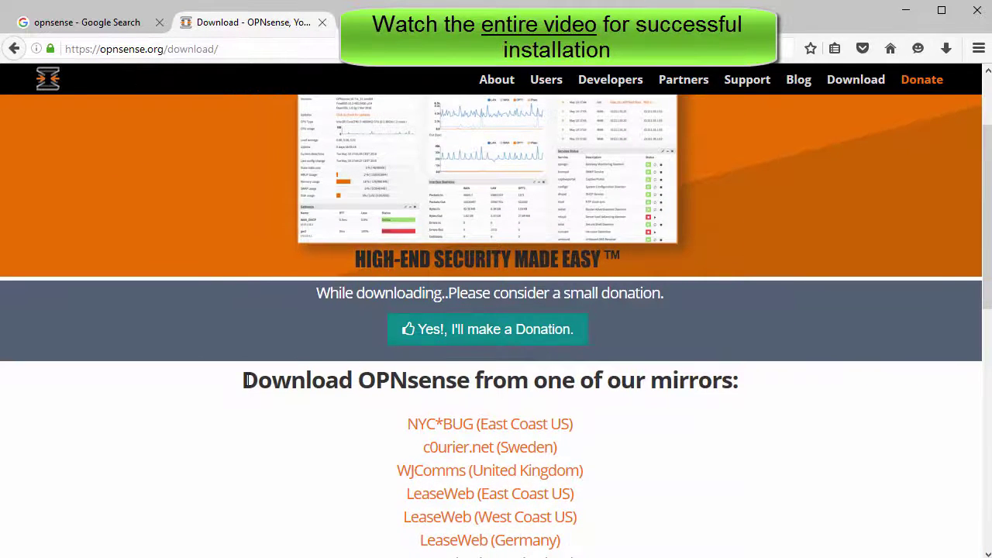
{"action": "left_click_drag", "start_coordinate": [245, 379], "coordinate": [763, 409]}
{"action": "scroll", "coordinate": [699, 418], "scroll_direction": "down", "scroll_amount": 6}
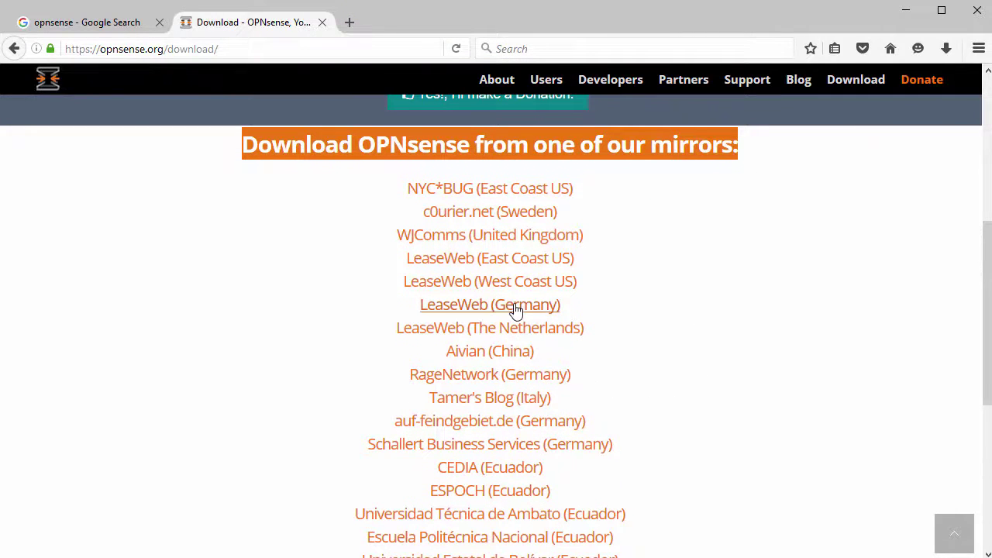
Open the LeaseWeb (Germany) mirror, start saving OPNsense-16.7-OpenSSL-cdrom-amd64.iso.bz2, then cancel.
{"action": "left_click", "coordinate": [513, 305]}
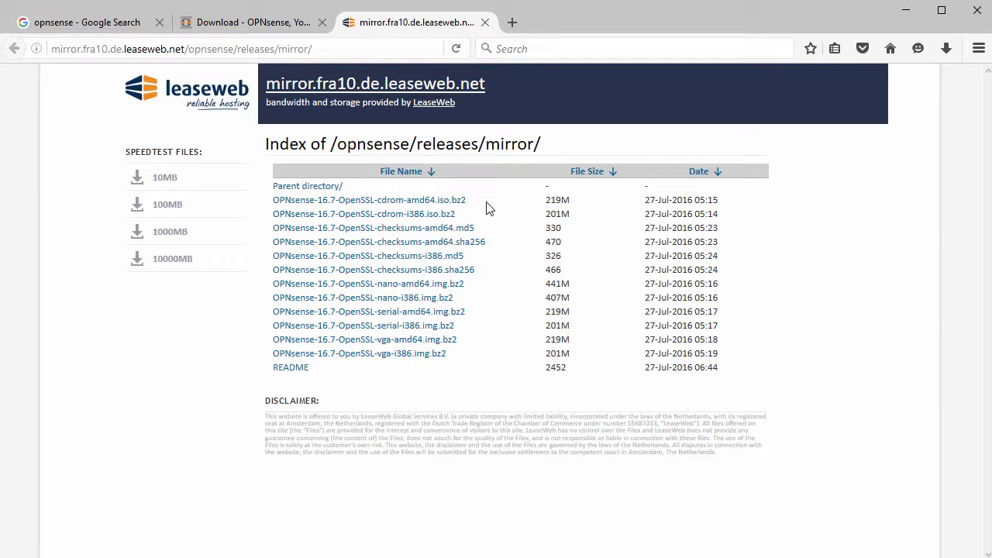
{"action": "left_click_drag", "start_coordinate": [466, 203], "coordinate": [274, 203]}
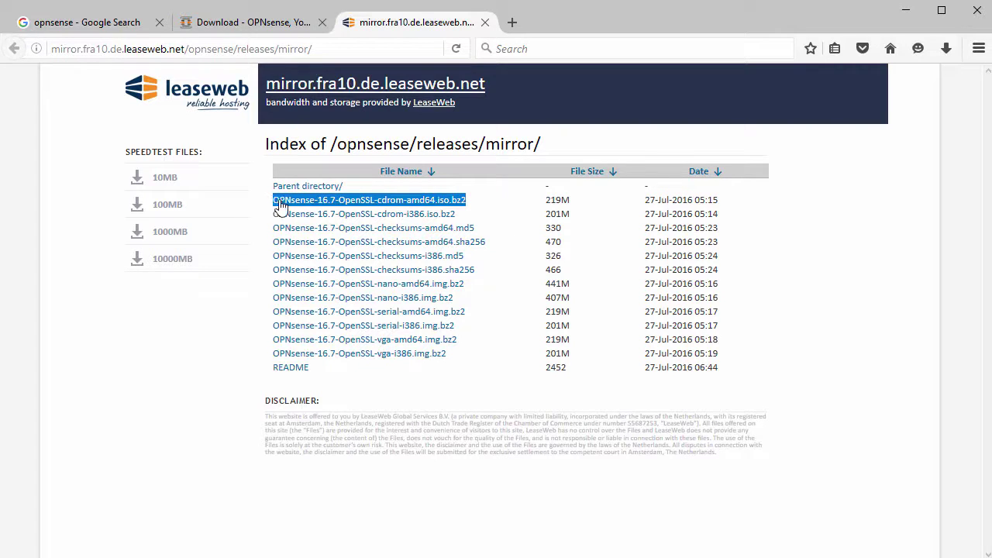
{"action": "left_click", "coordinate": [395, 203]}
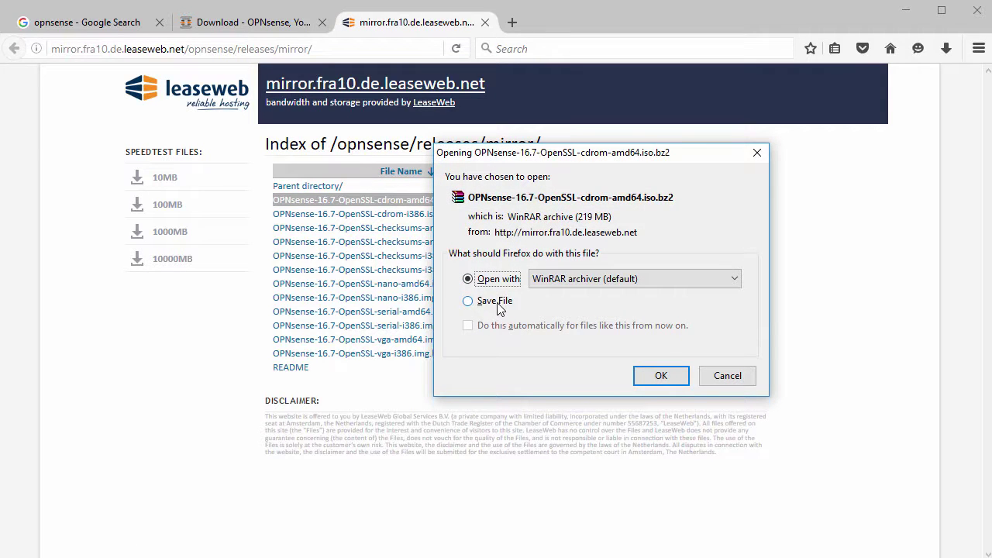
{"action": "left_click", "coordinate": [498, 305]}
{"action": "left_click", "coordinate": [659, 375]}
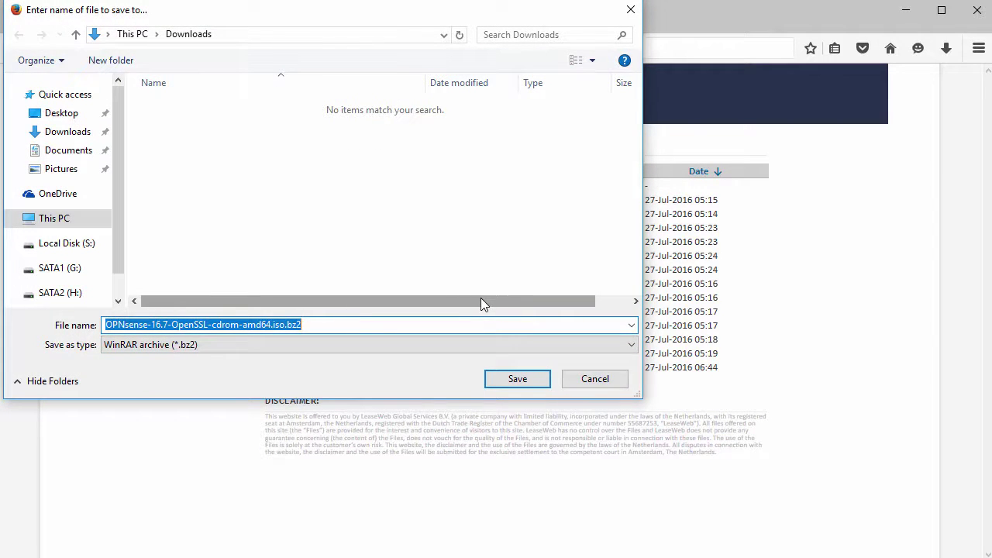
{"action": "left_click", "coordinate": [594, 382]}
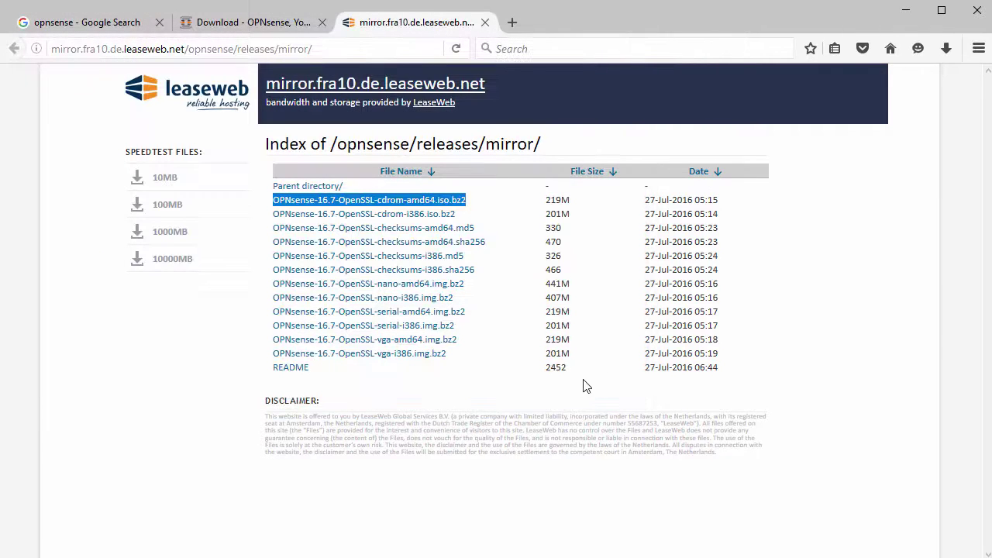
Start a Typical new virtual machine using the OPNsense 16.7 cdrom ISO as installer image.
{"action": "left_click", "coordinate": [525, 401]}
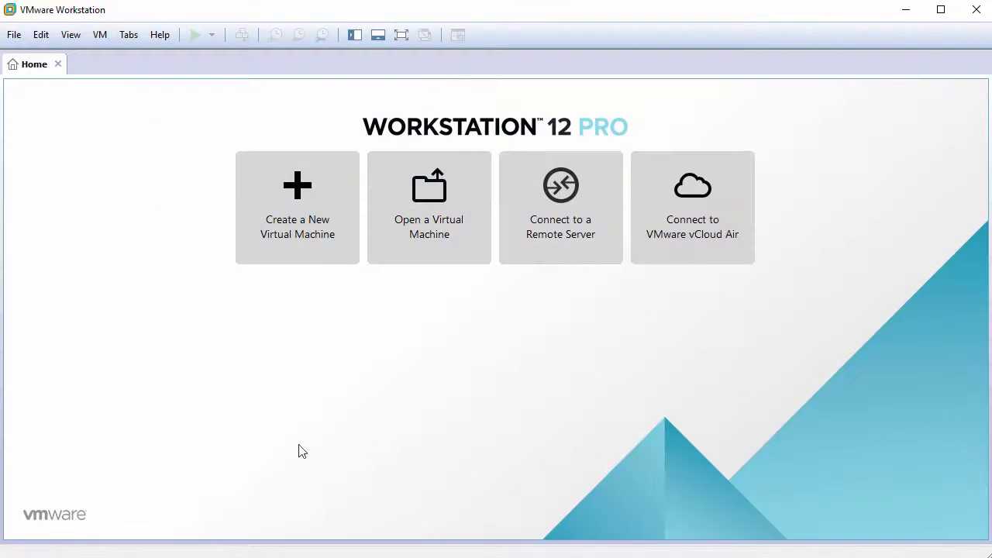
{"action": "left_click", "coordinate": [304, 210]}
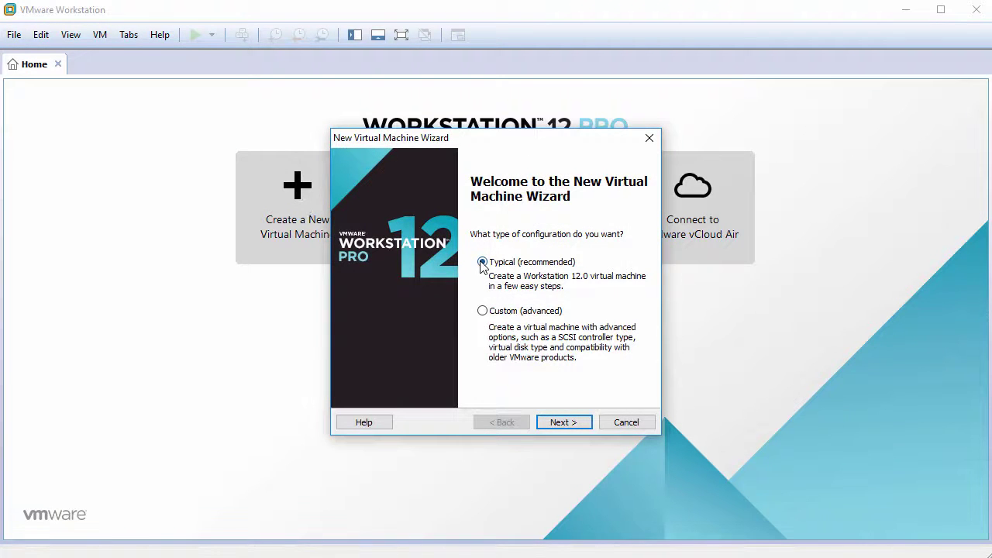
{"action": "left_click", "coordinate": [565, 423]}
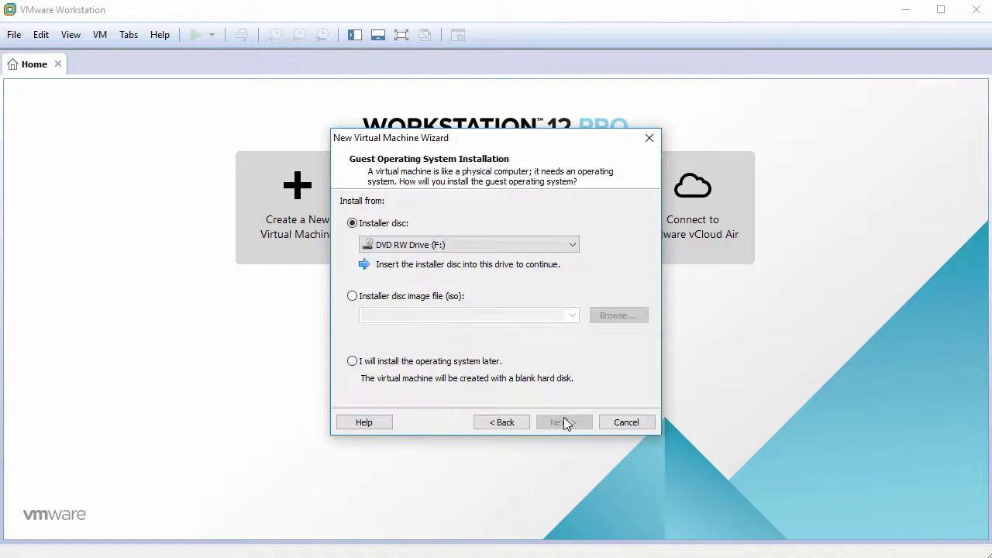
{"action": "left_click", "coordinate": [361, 303]}
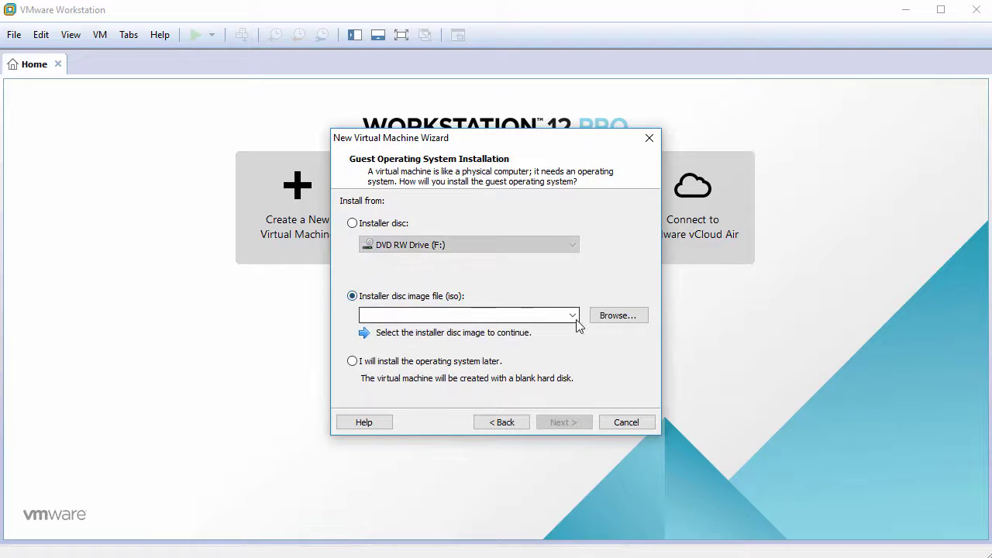
{"action": "left_click", "coordinate": [613, 316]}
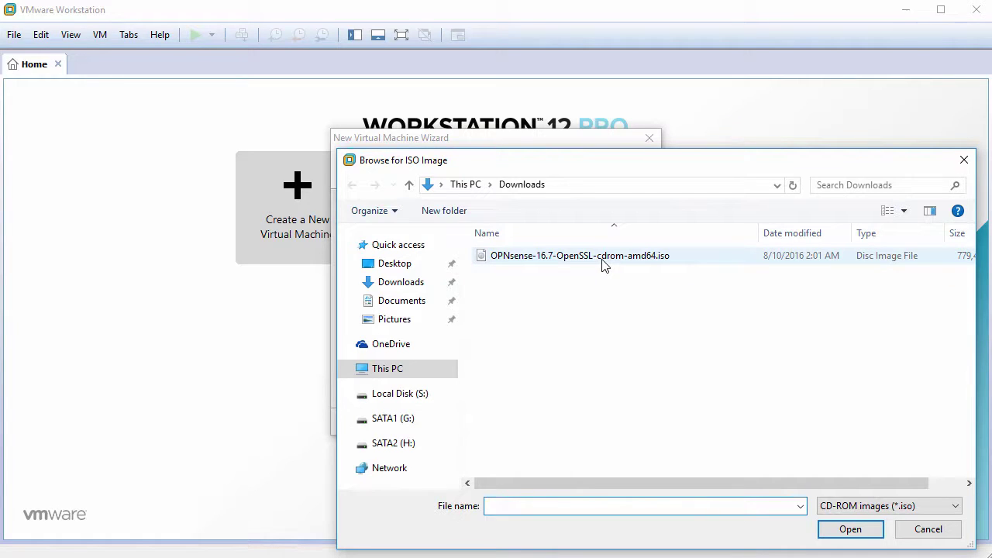
{"action": "left_click", "coordinate": [604, 255]}
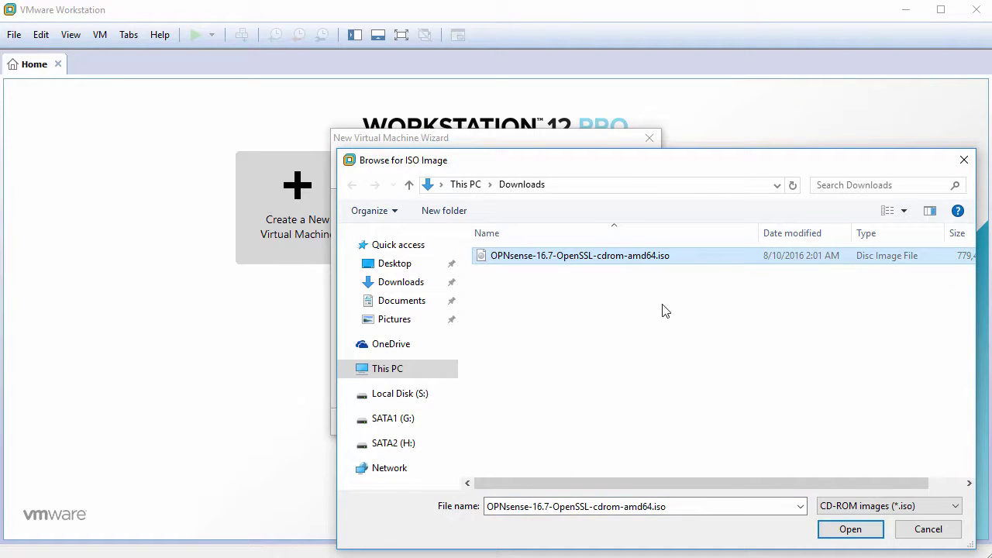
{"action": "left_click", "coordinate": [848, 532]}
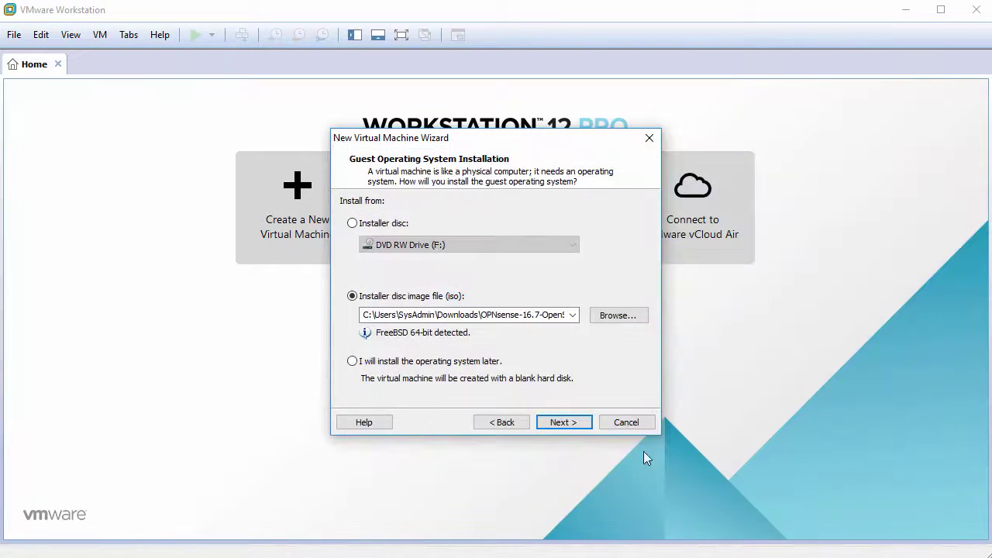
Name the VM OPNsense16.7 and give it a 40 GB single-file disk.
{"action": "left_click", "coordinate": [565, 422]}
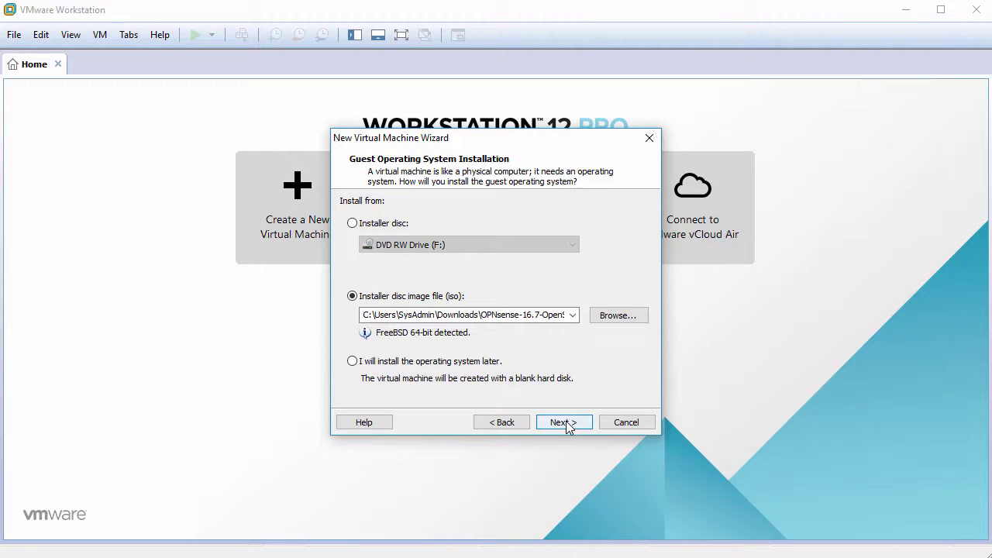
{"action": "left_click", "coordinate": [566, 422]}
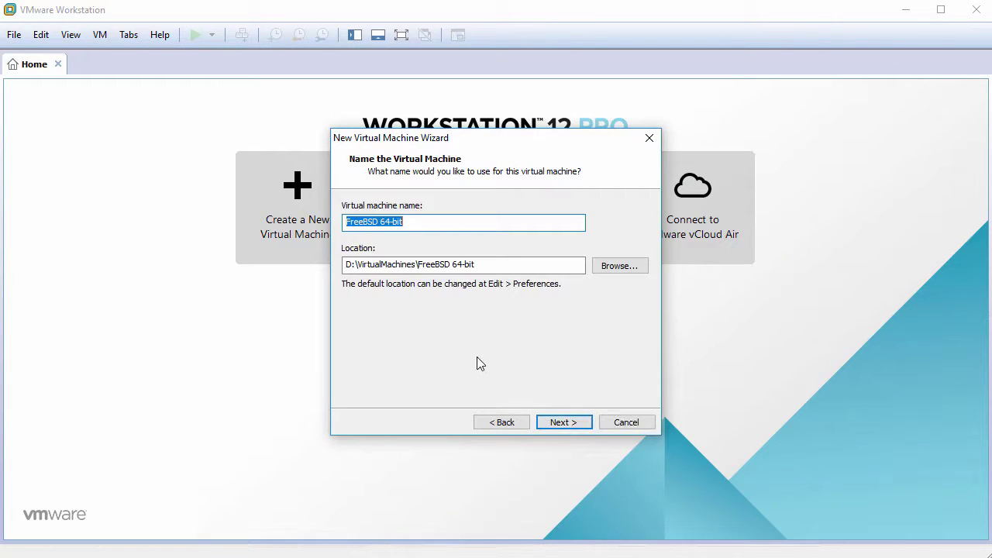
{"action": "type", "text": "OPNsense1"}
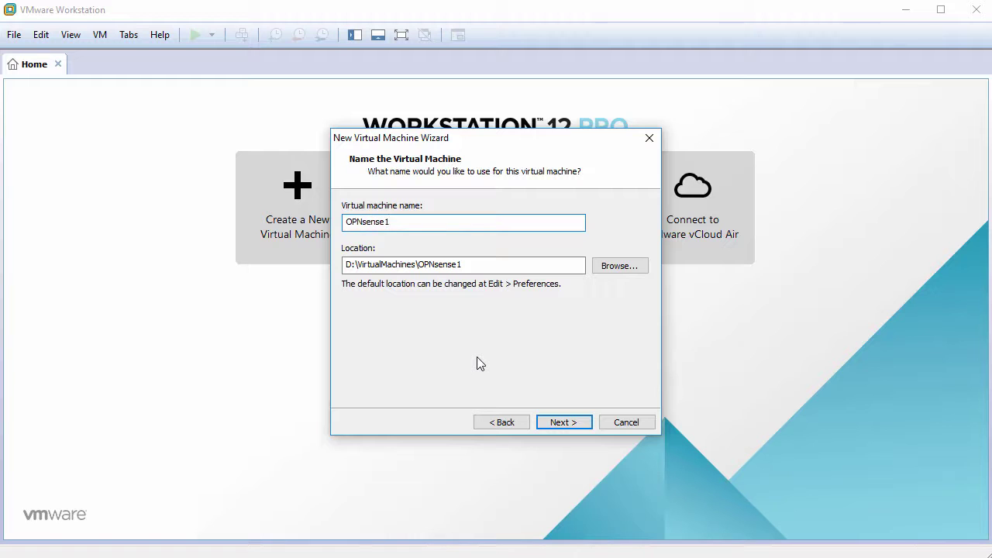
{"action": "type", "text": "6.7"}
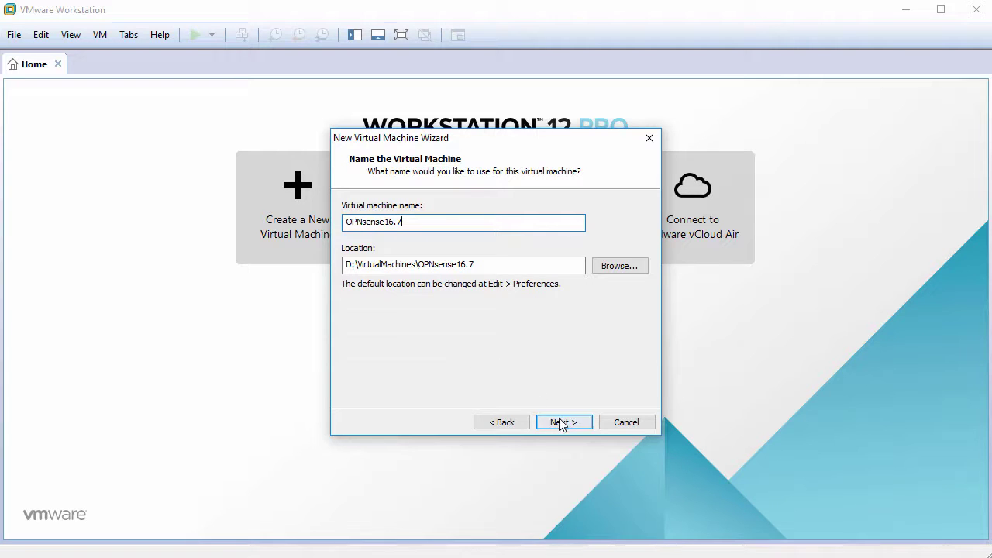
{"action": "left_click", "coordinate": [564, 422]}
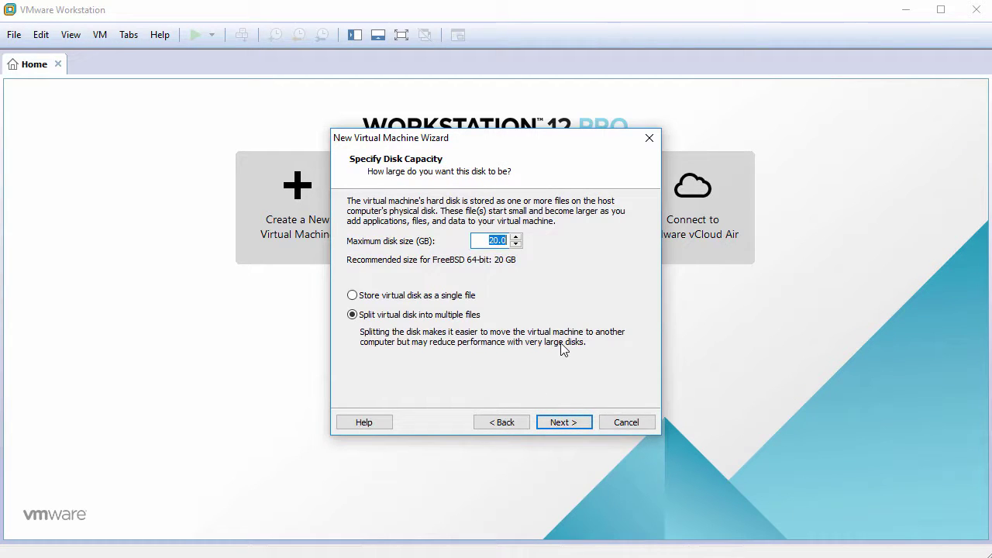
{"action": "type", "text": "40"}
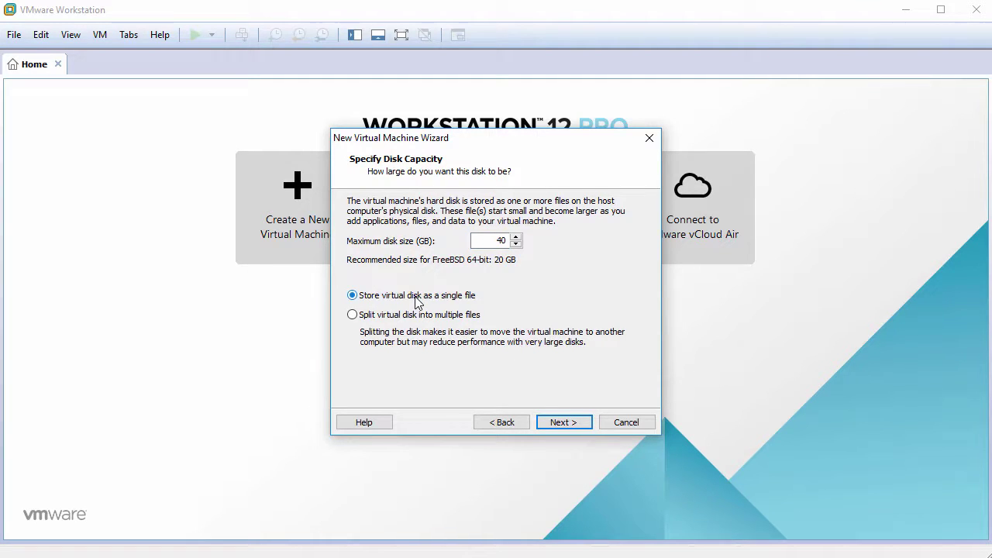
{"action": "left_click", "coordinate": [564, 421]}
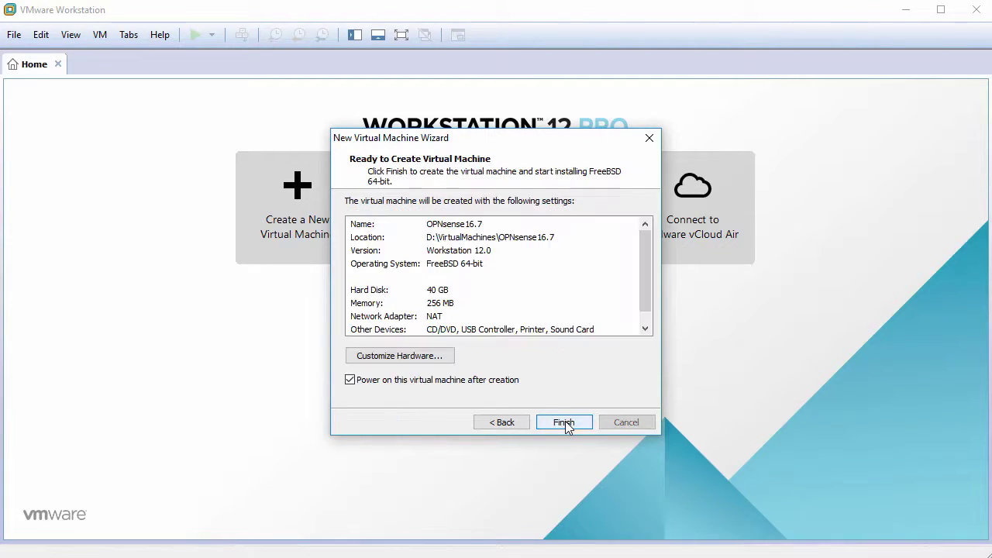
In Customize Hardware, set memory to 2048 MB and the processor to 2 cores.
{"action": "left_click", "coordinate": [417, 361]}
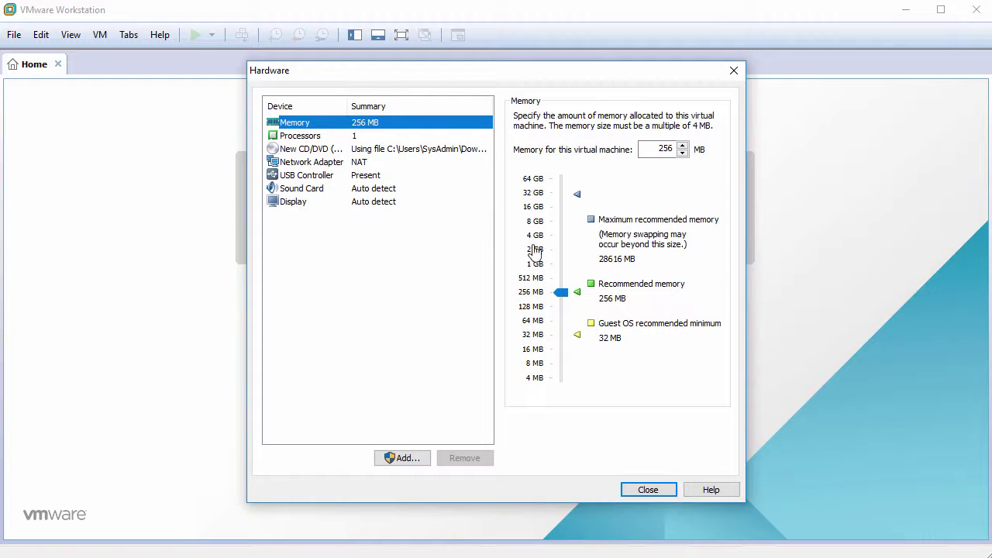
{"action": "double_click", "coordinate": [656, 149]}
{"action": "type", "text": "2048"}
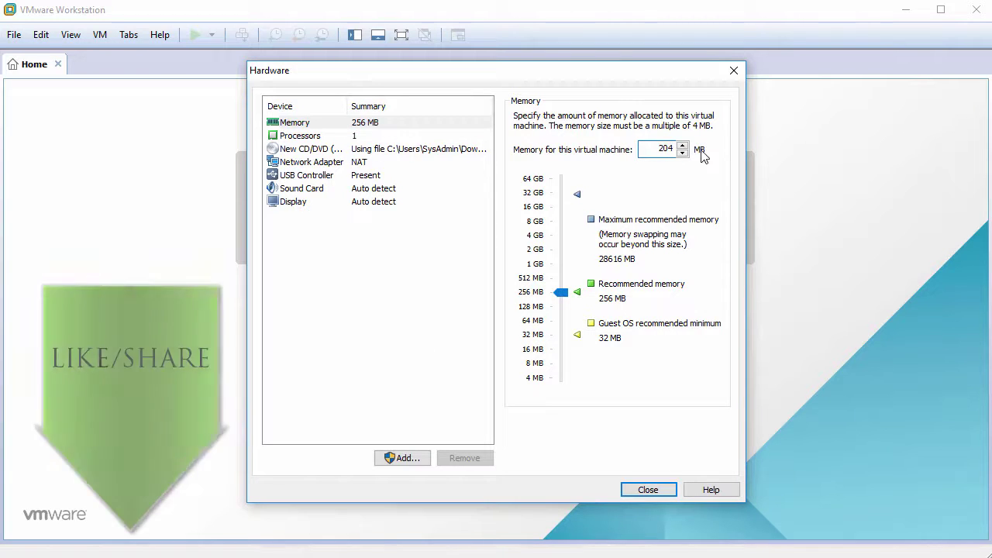
{"action": "left_click", "coordinate": [346, 138]}
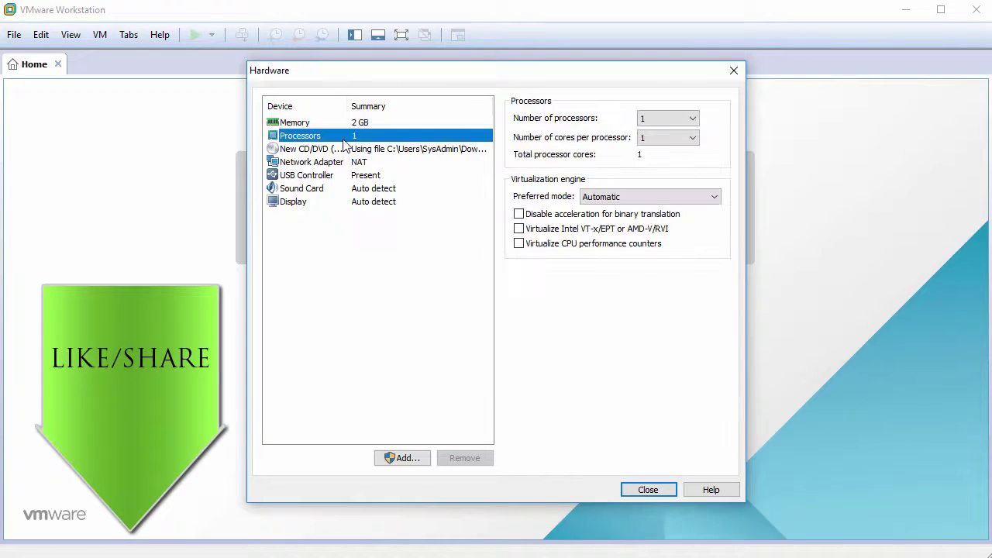
{"action": "left_click", "coordinate": [664, 138]}
{"action": "left_click", "coordinate": [656, 164]}
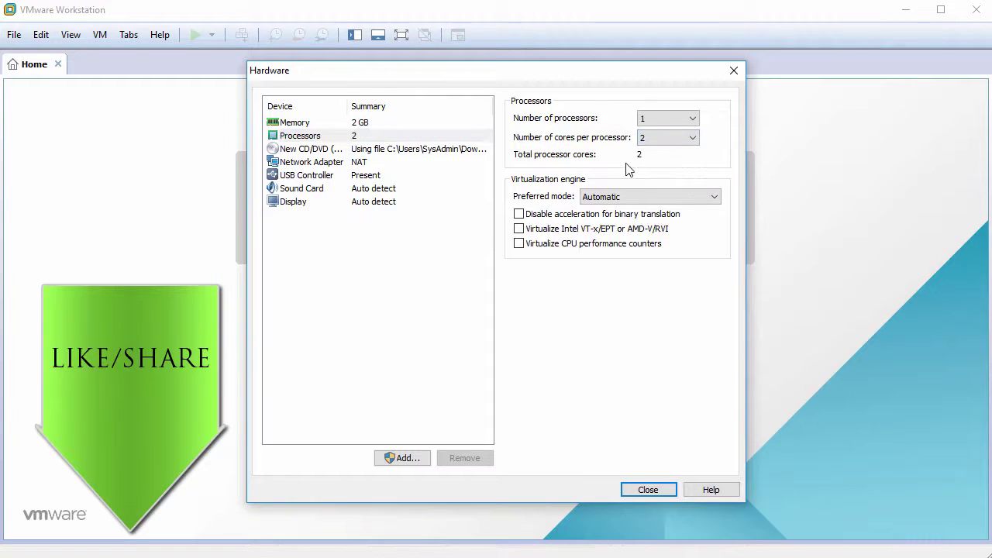
Remove the USB controller and sound card, and switch the network adapter to Bridged.
{"action": "left_click", "coordinate": [312, 176]}
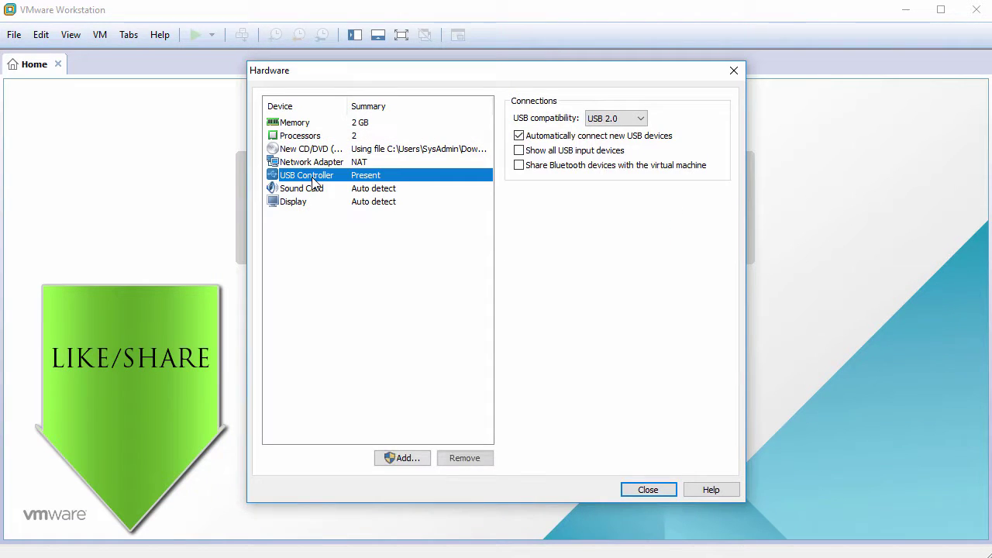
{"action": "left_click", "coordinate": [464, 458]}
{"action": "left_click", "coordinate": [464, 457]}
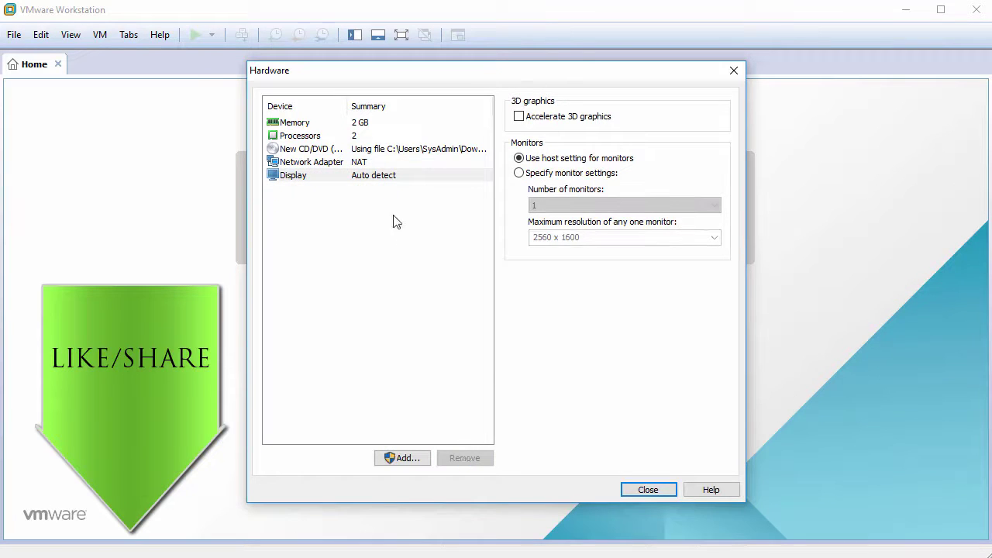
{"action": "left_click", "coordinate": [342, 167]}
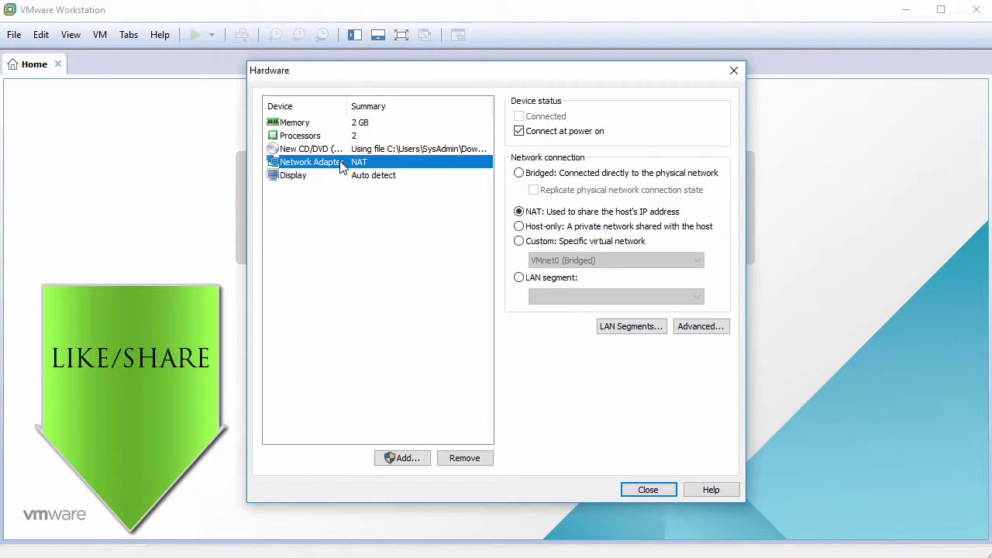
{"action": "left_click", "coordinate": [519, 174]}
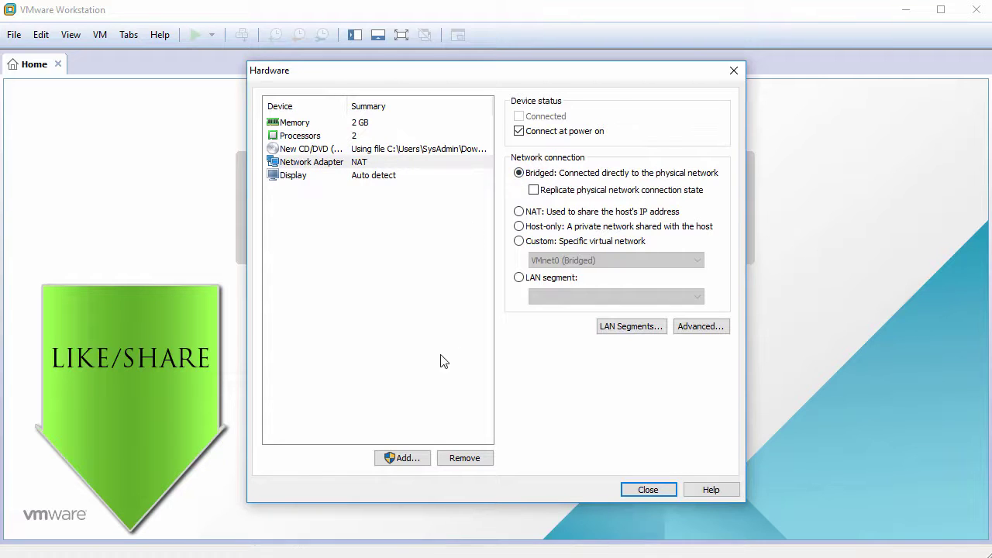
Add a second network adapter using NAT and close the hardware settings.
{"action": "left_click", "coordinate": [402, 458]}
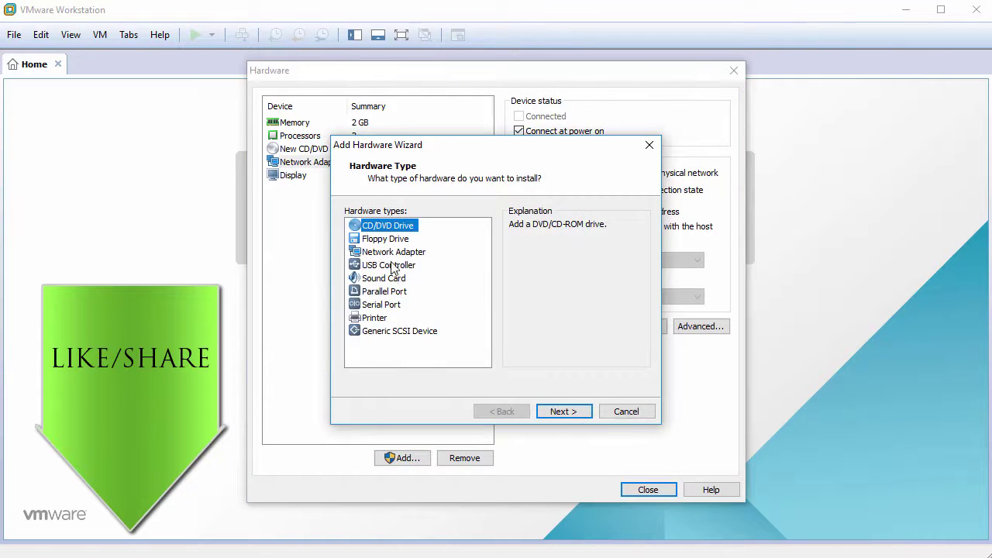
{"action": "left_click", "coordinate": [397, 253]}
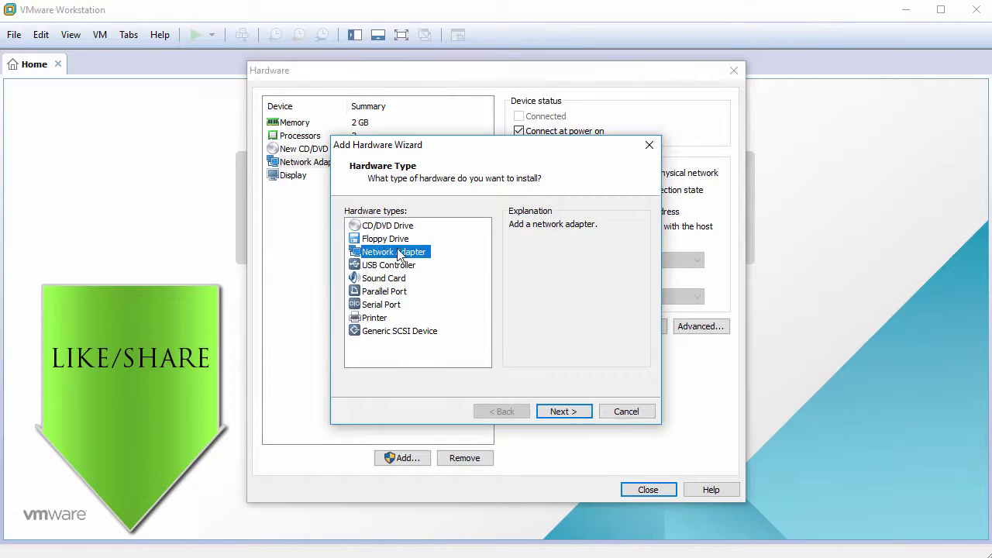
{"action": "left_click", "coordinate": [571, 413]}
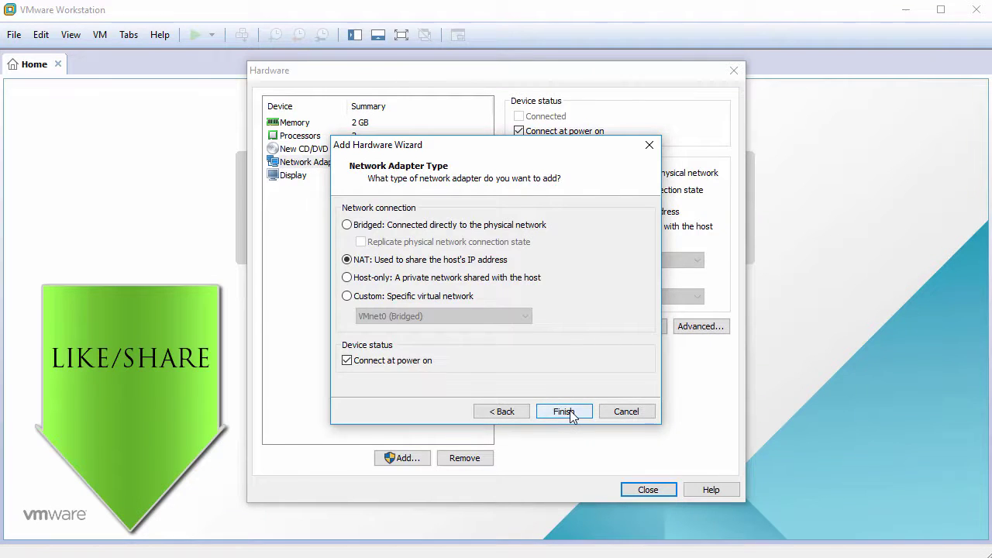
{"action": "left_click", "coordinate": [572, 414]}
{"action": "left_click", "coordinate": [433, 329]}
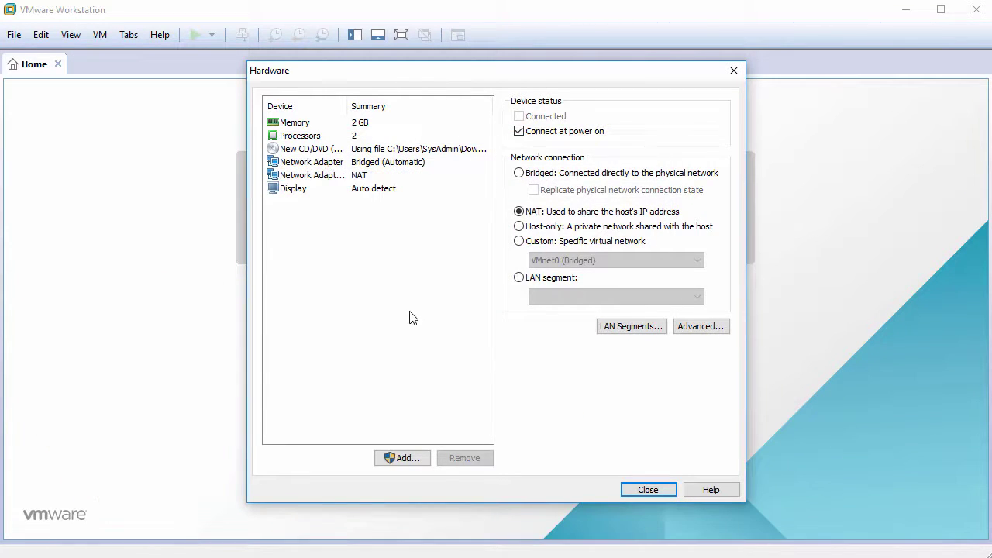
{"action": "left_click", "coordinate": [648, 490]}
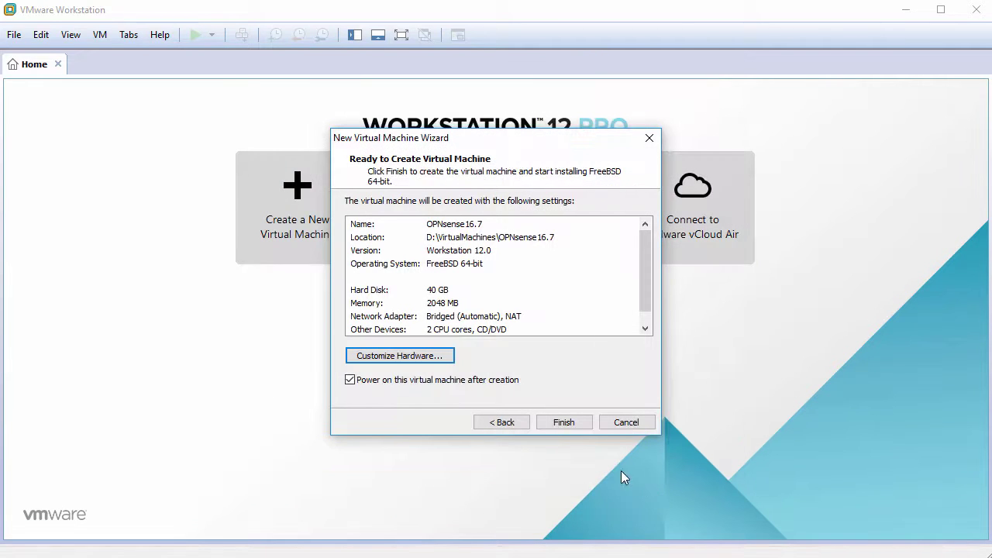
Finish creating the OPNsense16.7 VM, power it on and boot into the OPNsense 16.7 installer.
{"action": "left_click", "coordinate": [563, 422]}
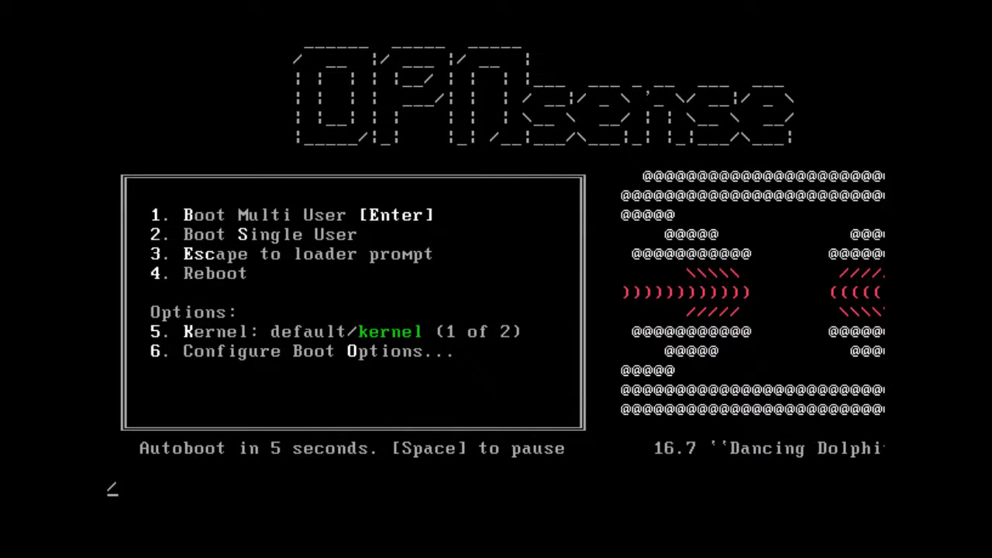
{"action": "key", "text": "Return"}
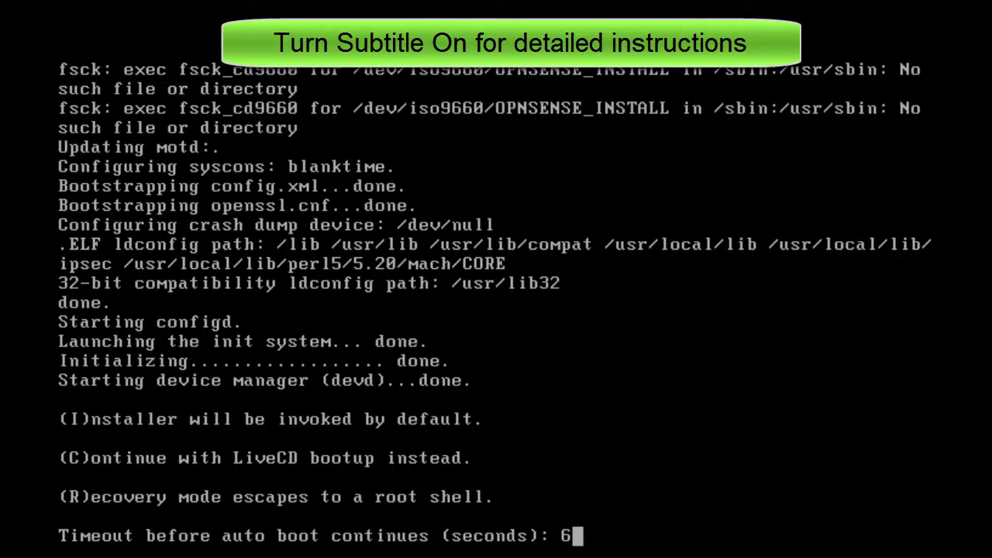
{"action": "key", "text": "Return"}
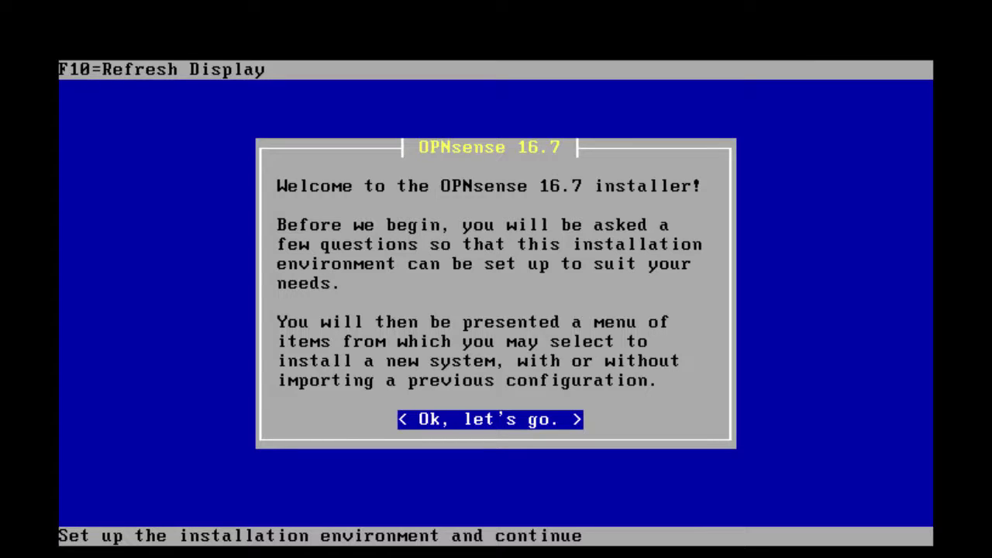
Run a guided GPT/UEFI install of OPNsense onto disk da0 with default console settings, then reboot.
{"action": "key", "text": "Return"}
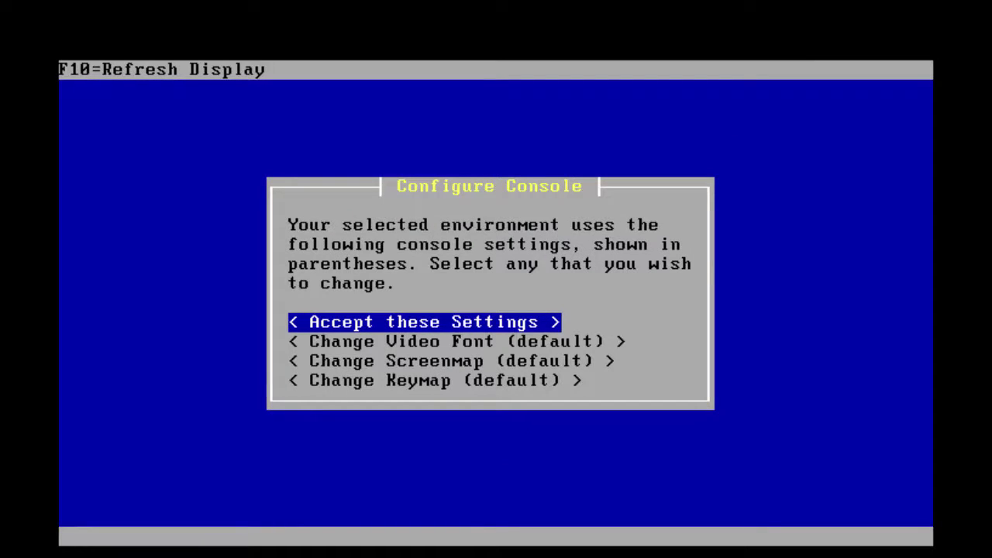
{"action": "key", "text": "Return"}
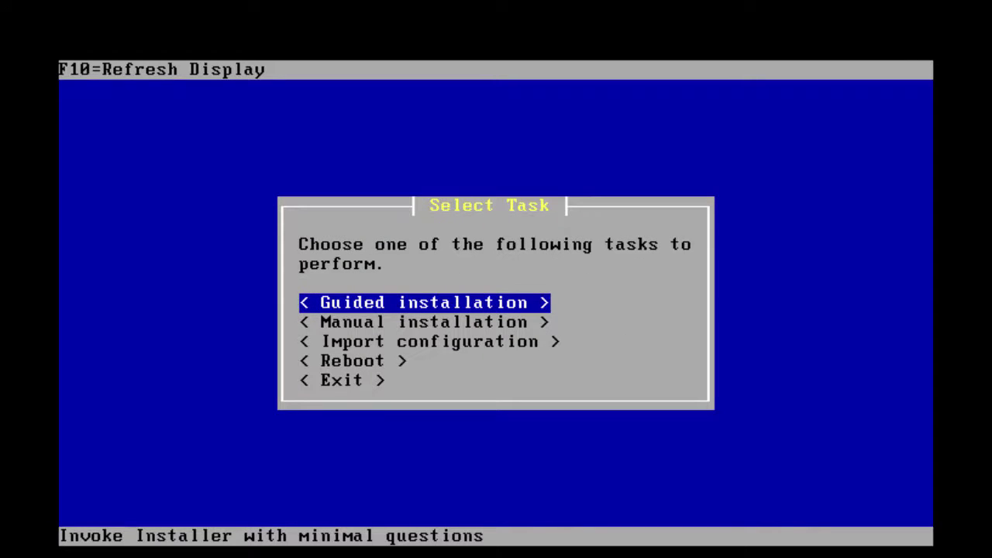
{"action": "key", "text": "Return"}
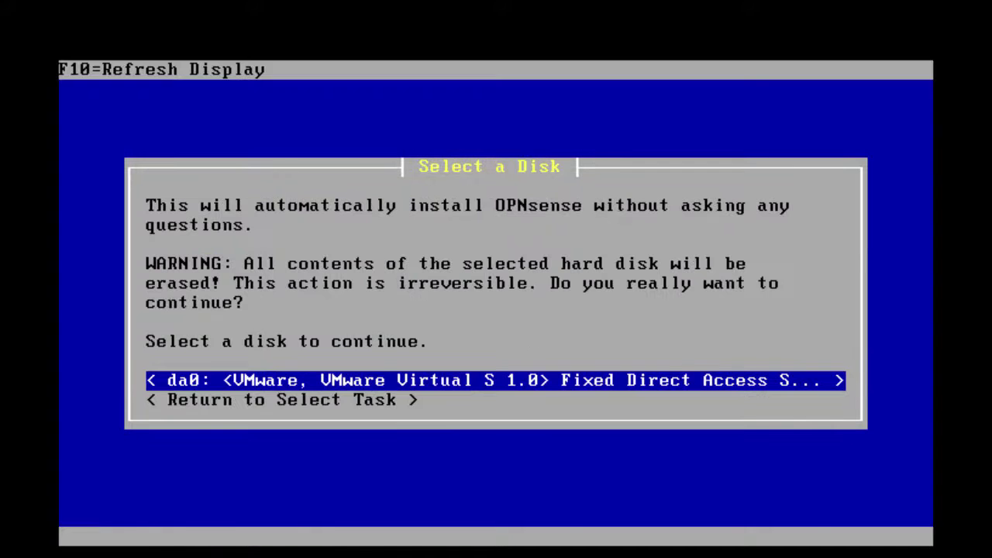
{"action": "key", "text": "Return"}
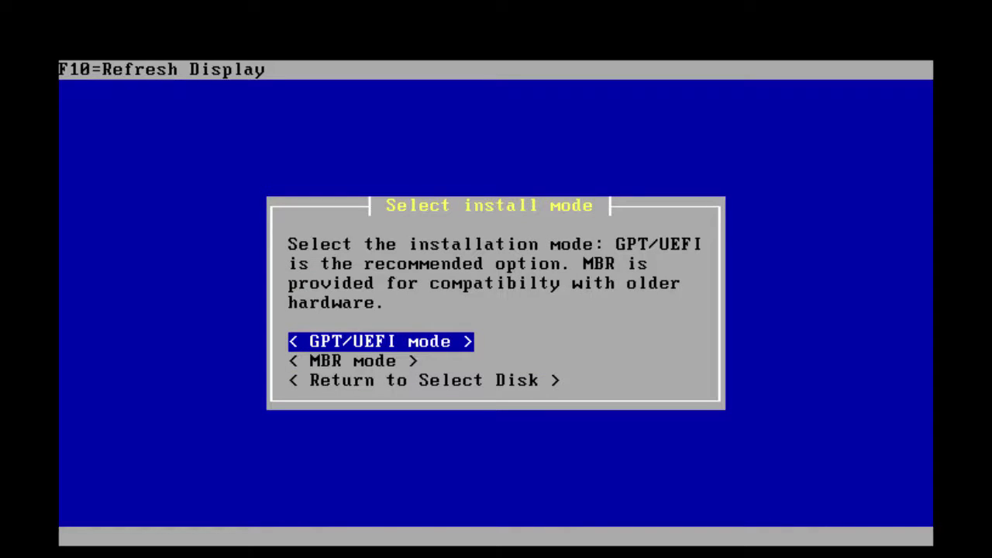
{"action": "key", "text": "Return"}
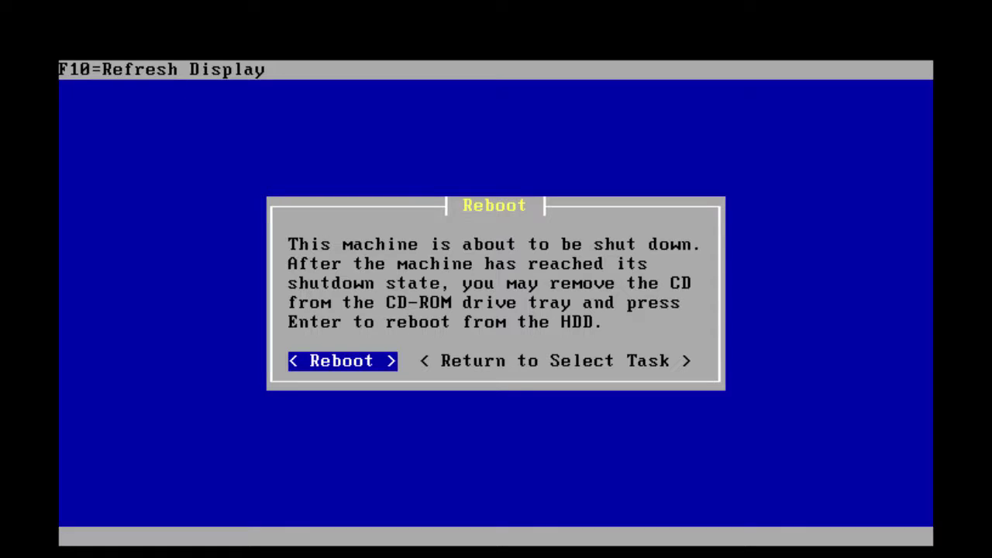
{"action": "key", "text": "Return"}
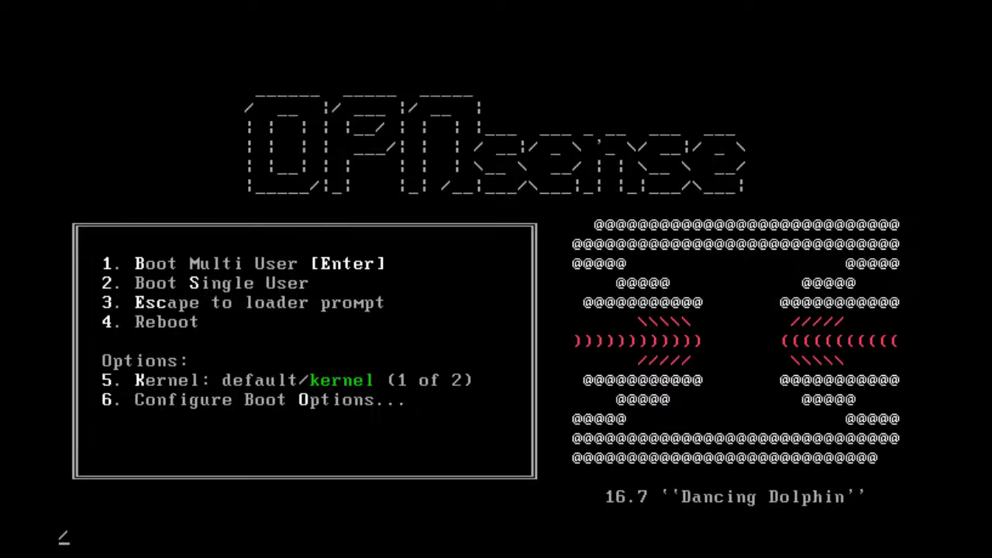
Boot the installed system, start manual interface assignment and decline VLAN setup.
{"action": "key", "text": "Return"}
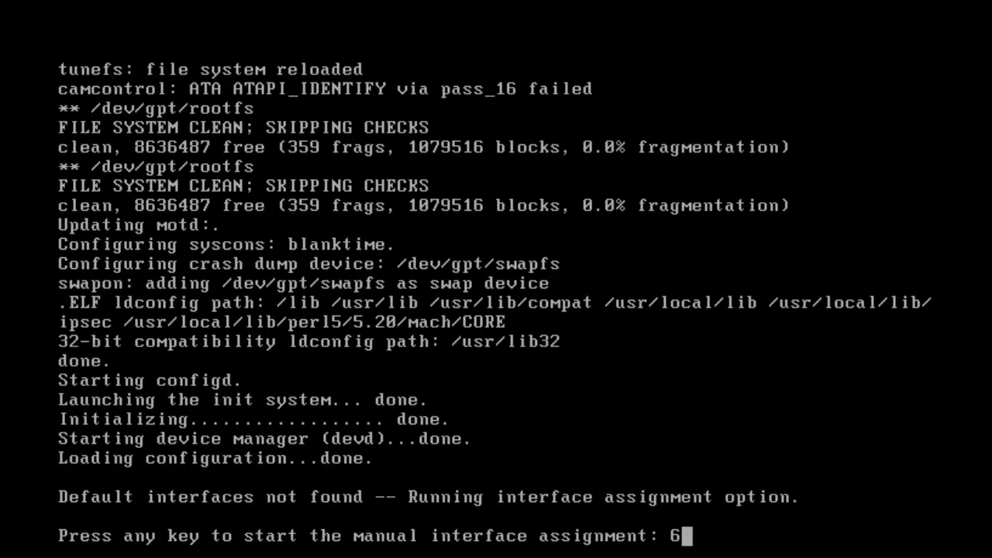
{"action": "key", "text": "Return"}
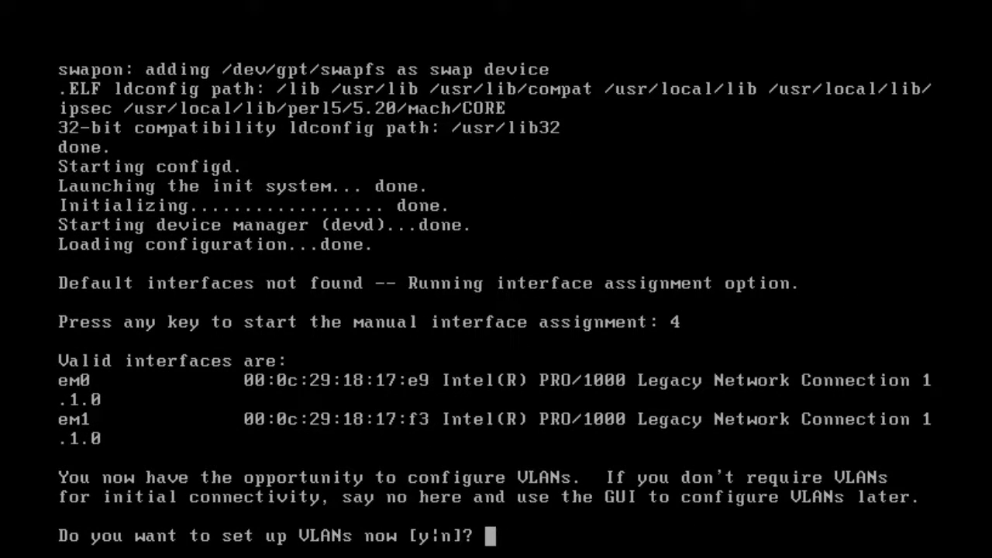
{"action": "type", "text": "n"}
{"action": "key", "text": "Return"}
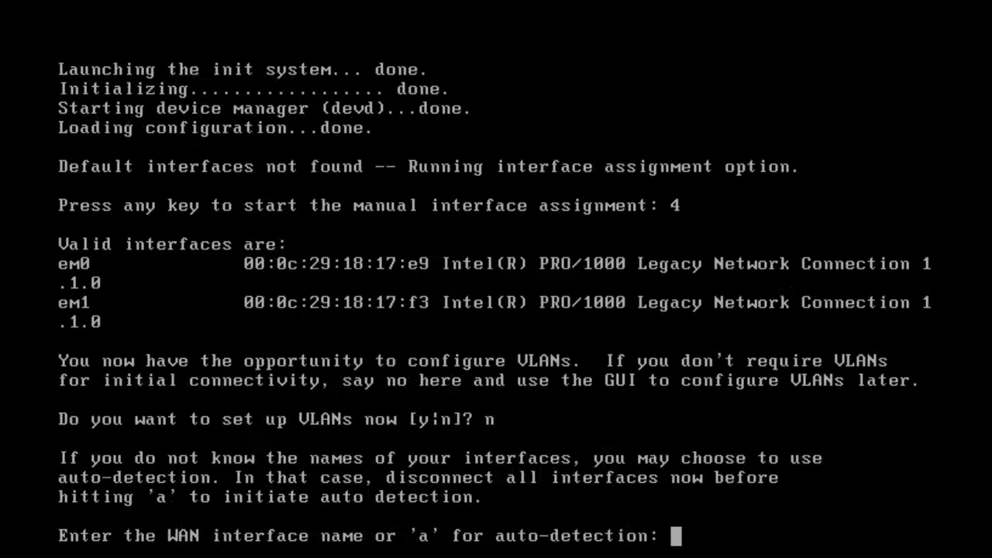
Assign em0 as WAN and em1 as LAN, skip optional interfaces, and confirm with y.
{"action": "type", "text": "a"}
{"action": "key", "text": "Return"}
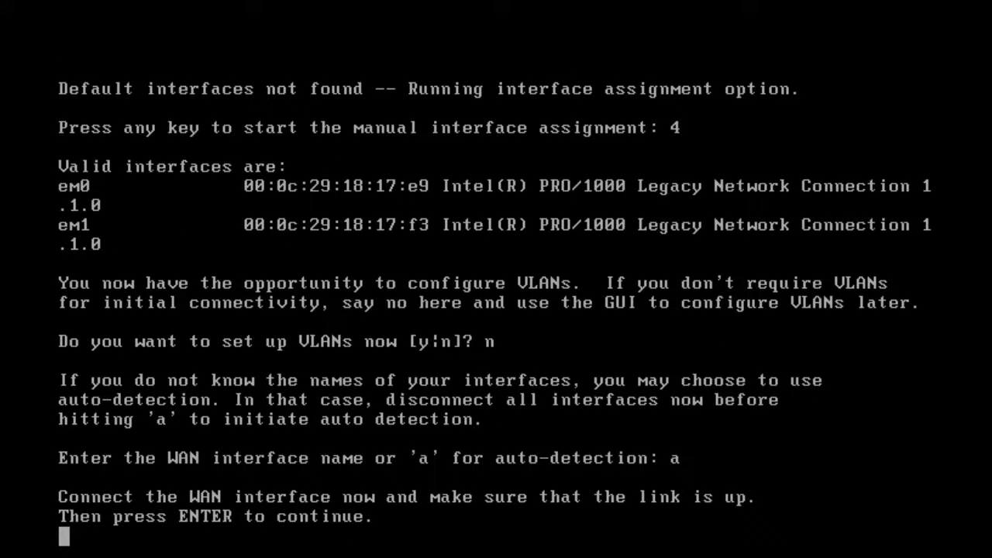
{"action": "key", "text": "Return"}
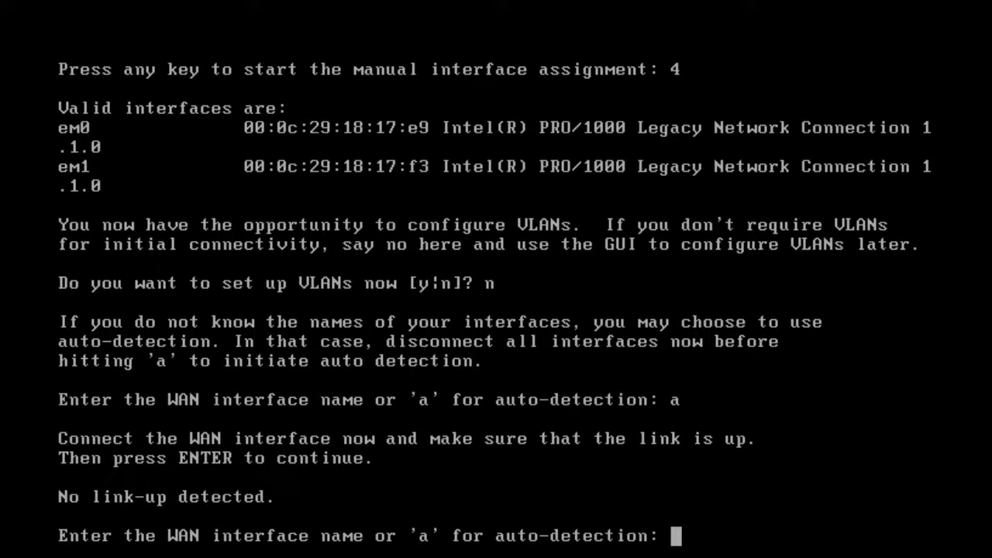
{"action": "type", "text": "em"}
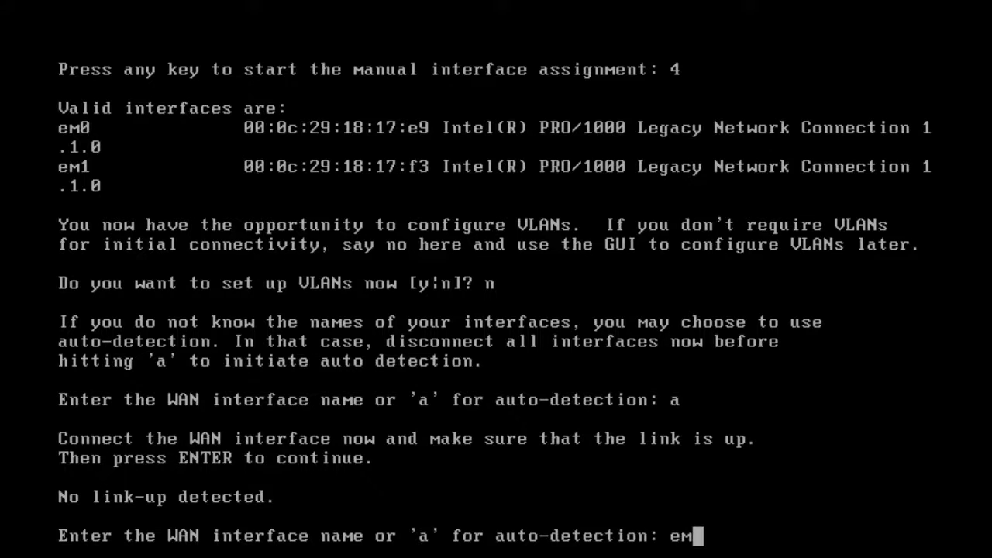
{"action": "type", "text": "0"}
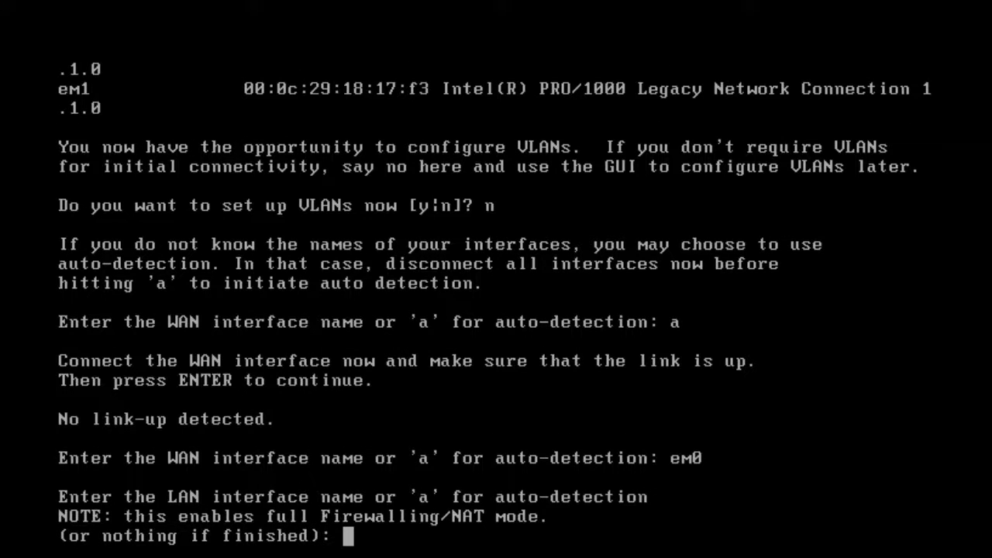
{"action": "type", "text": "em1"}
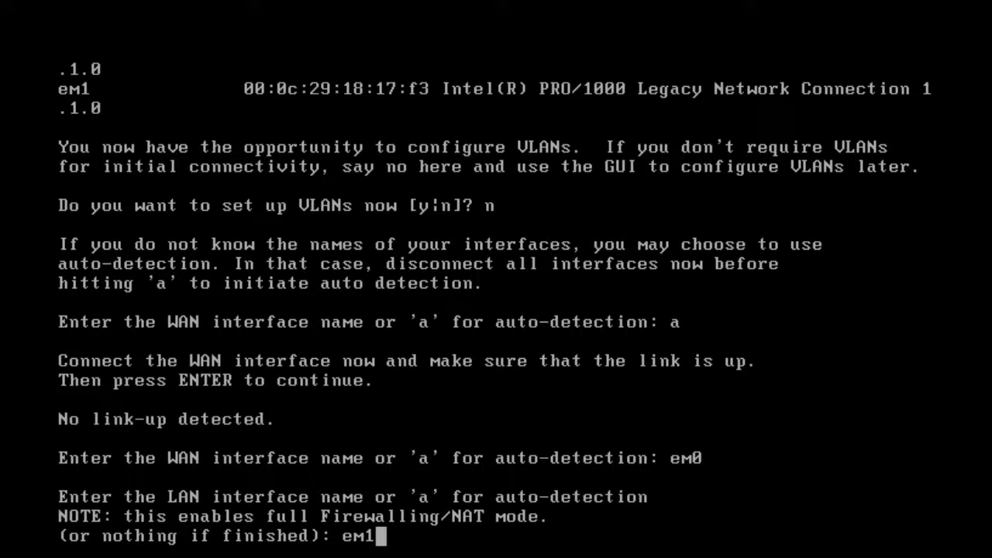
{"action": "key", "text": "Return"}
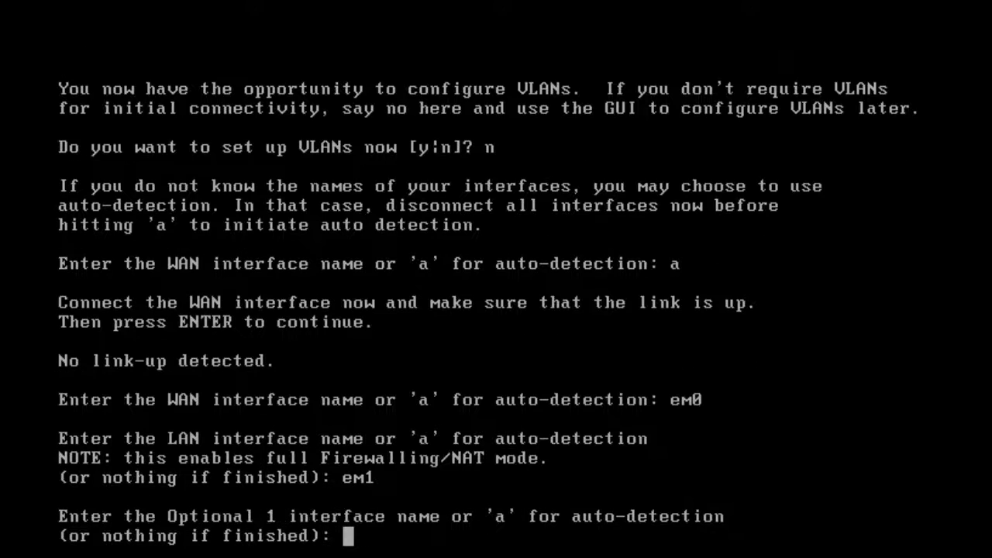
{"action": "key", "text": "Return"}
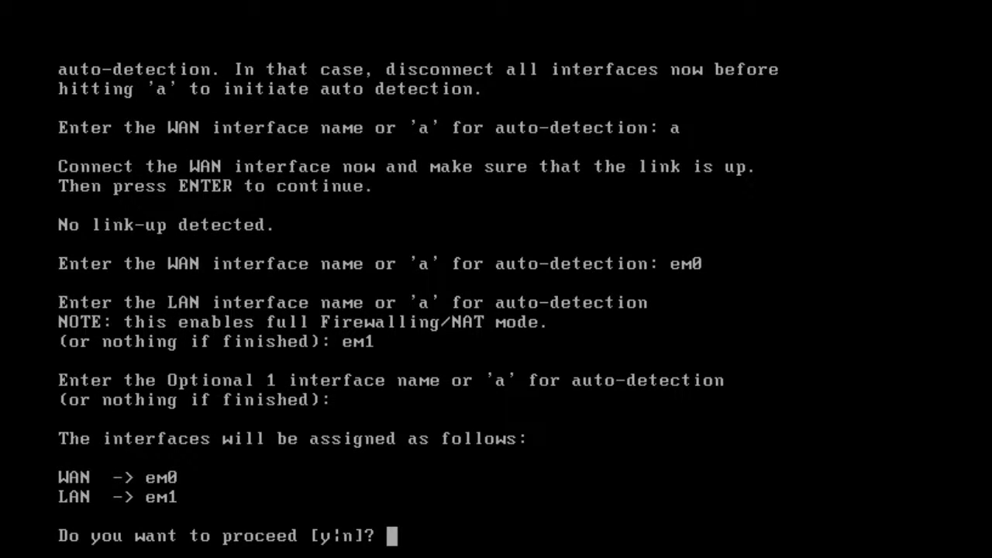
{"action": "type", "text": "y"}
{"action": "key", "text": "Return"}
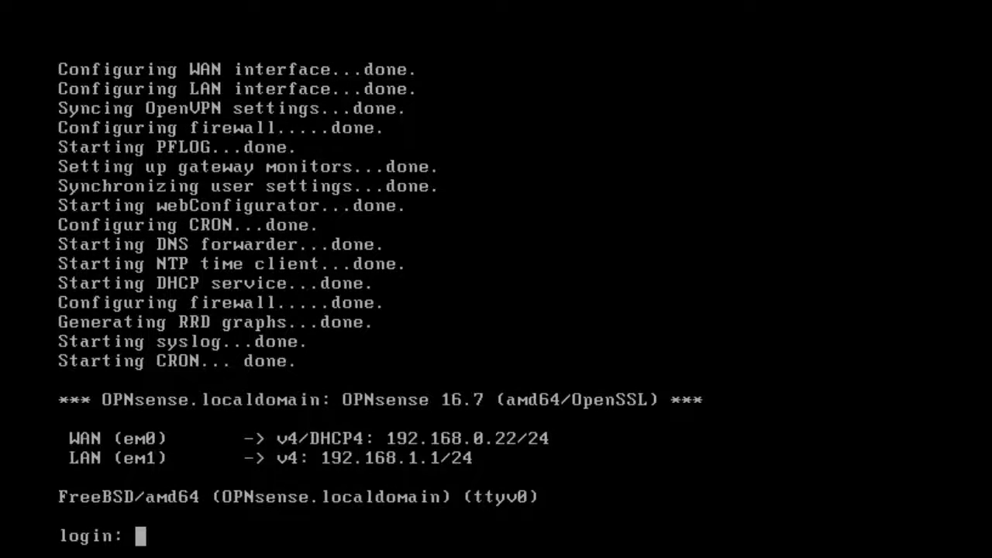
Log in to the console as root and choose option 2 to set interface 2's IP address.
{"action": "type", "text": "root"}
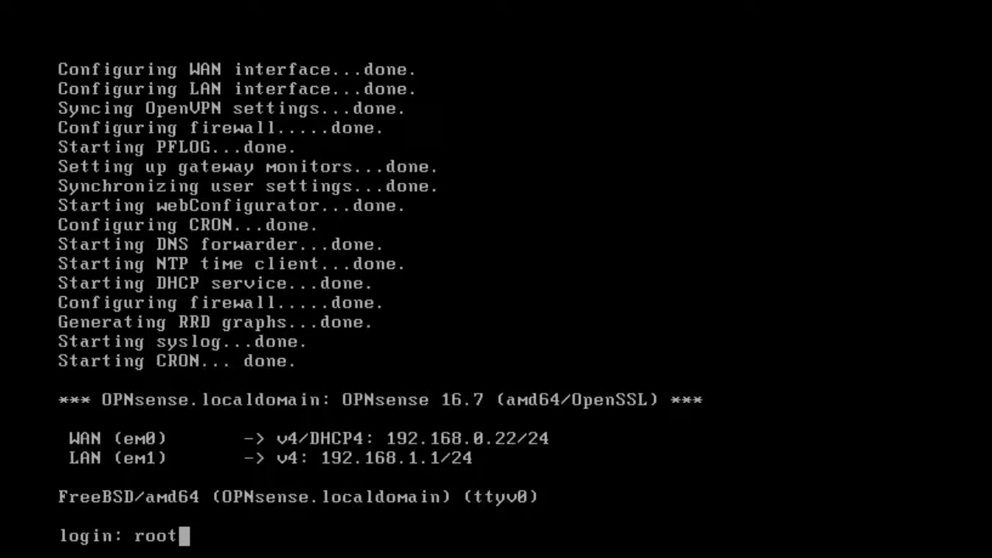
{"action": "key", "text": "Return"}
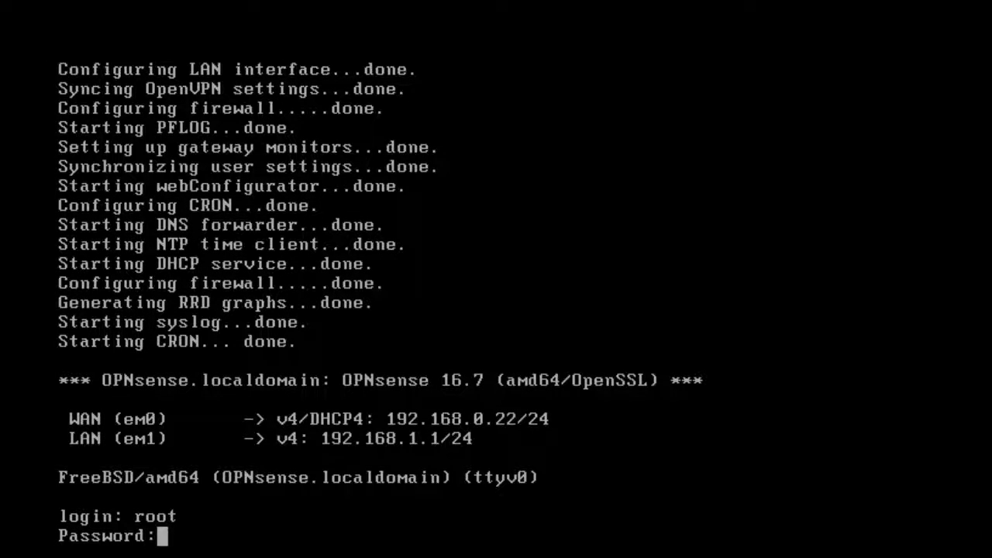
{"action": "key", "text": "Return"}
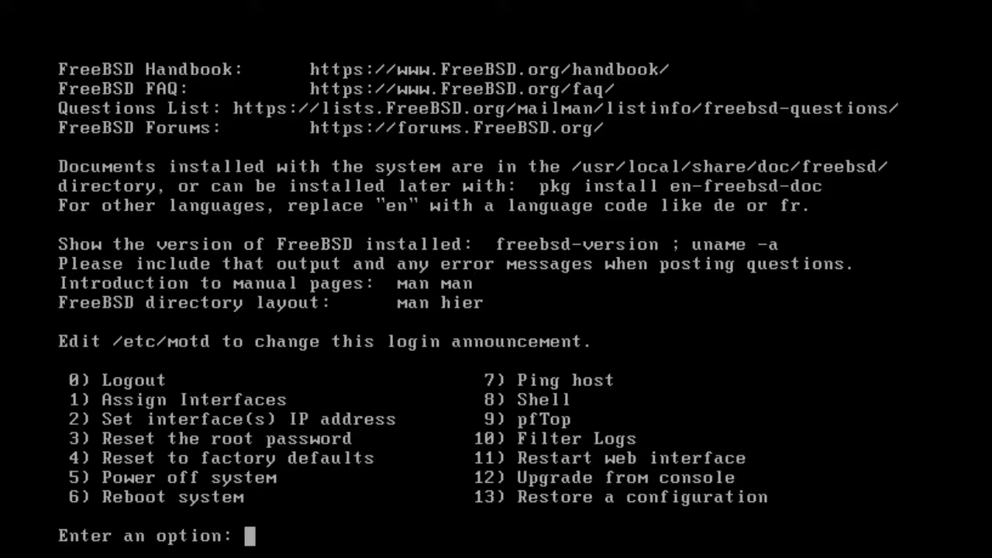
{"action": "type", "text": "2"}
{"action": "key", "text": "Return"}
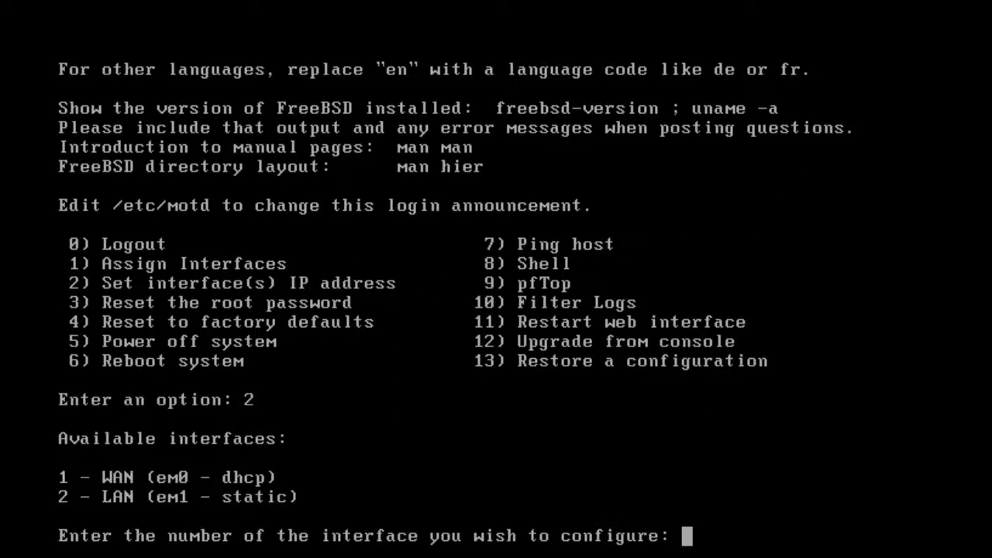
{"action": "type", "text": "2"}
{"action": "key", "text": "Return"}
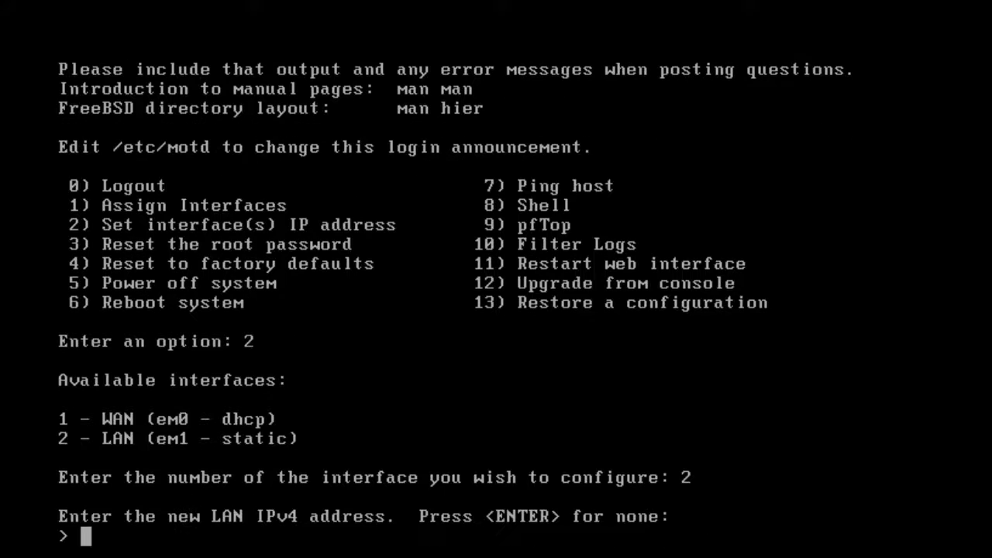
Set LAN to 192.168.1.100/24 with gateway 192.168.1.2, no IPv6, DHCP server off, HTTPS kept.
{"action": "type", "text": "192.168.1.100"}
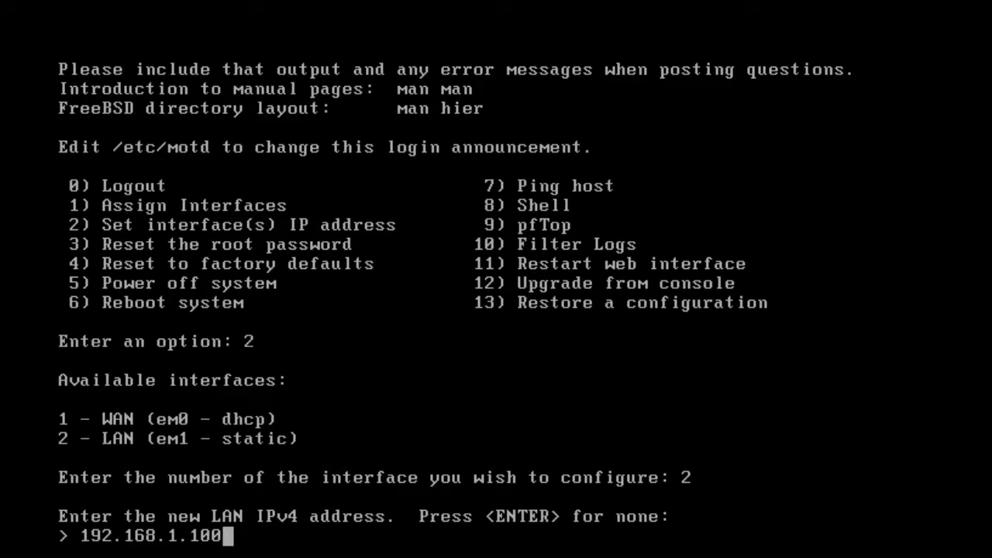
{"action": "key", "text": "Return"}
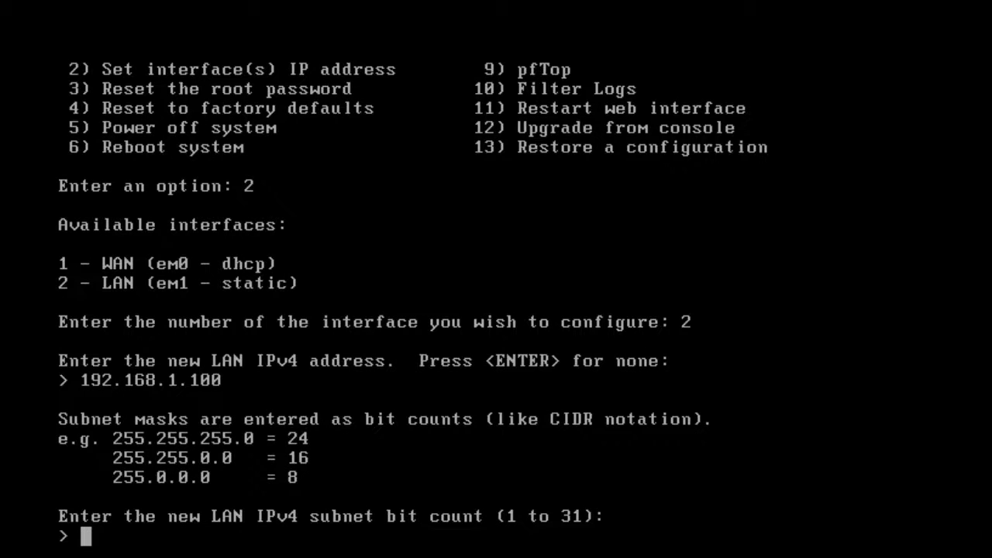
{"action": "type", "text": "24"}
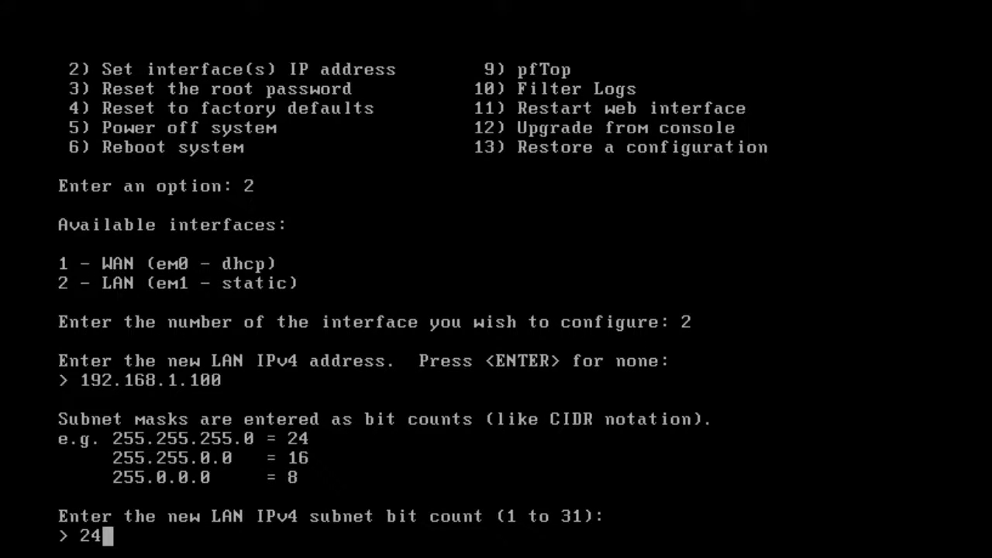
{"action": "key", "text": "Return"}
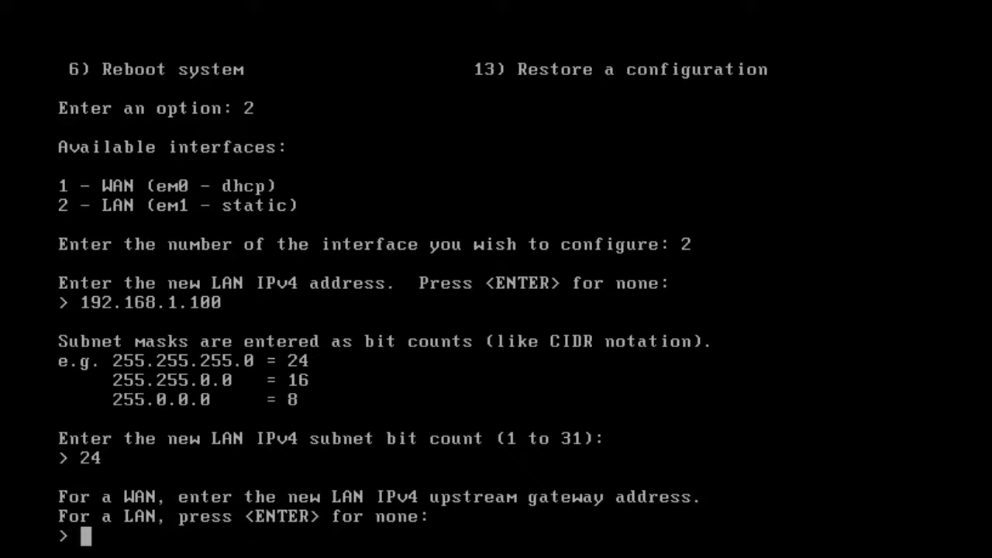
{"action": "type", "text": "192"}
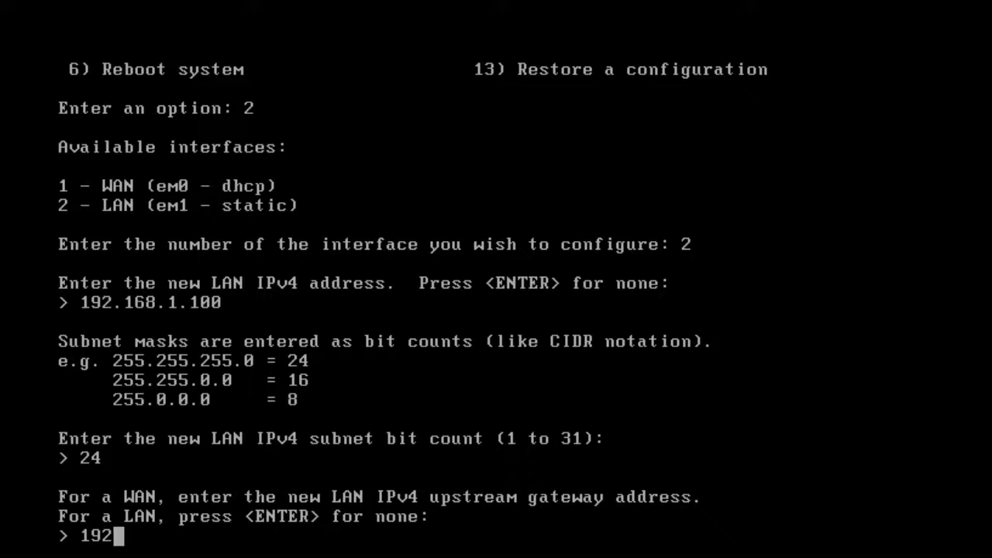
{"action": "type", "text": ".168.1.2"}
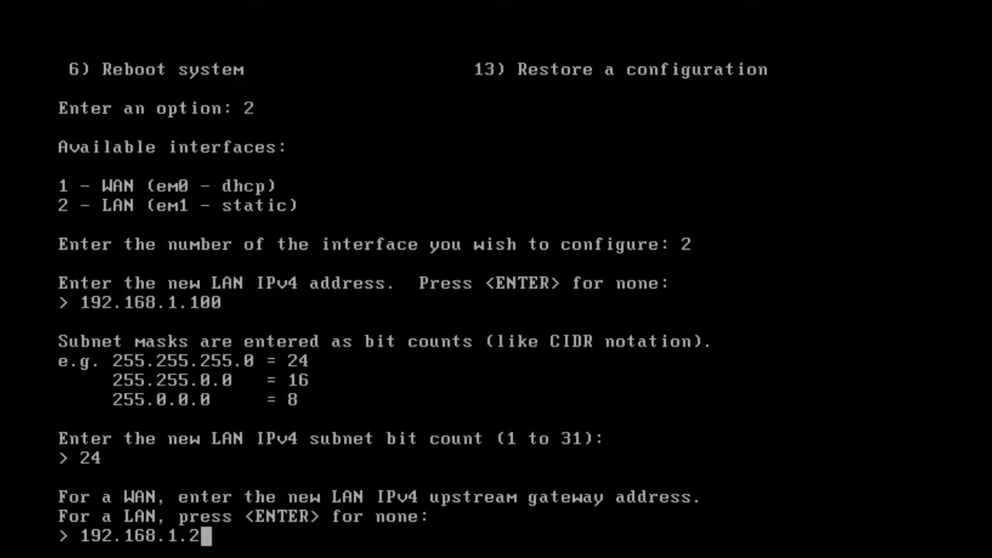
{"action": "key", "text": "Return"}
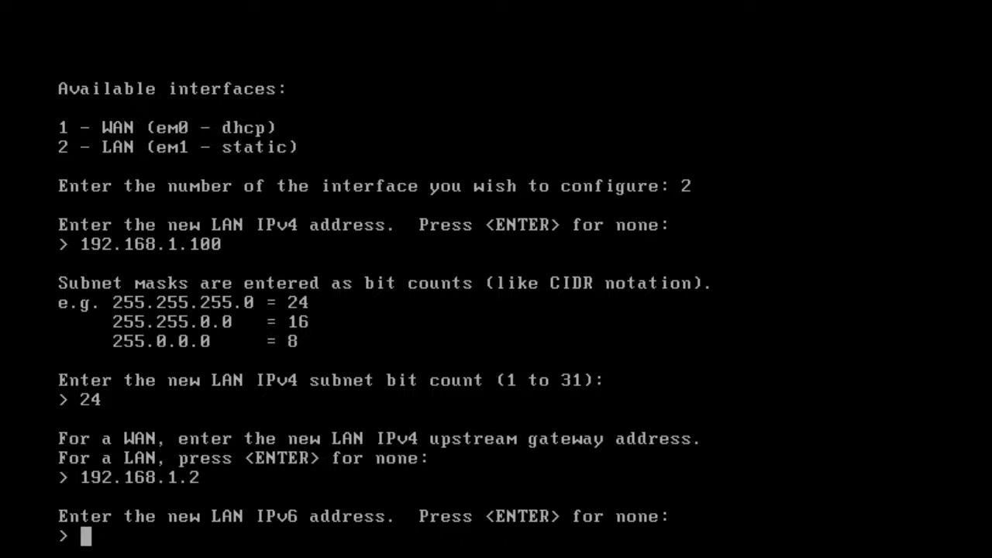
{"action": "key", "text": "Return"}
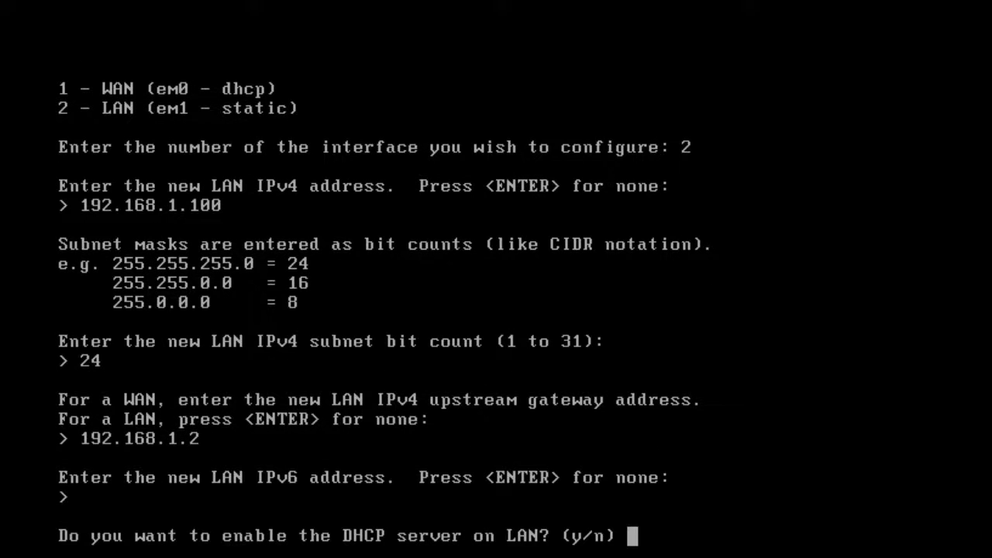
{"action": "type", "text": "n"}
{"action": "key", "text": "Return"}
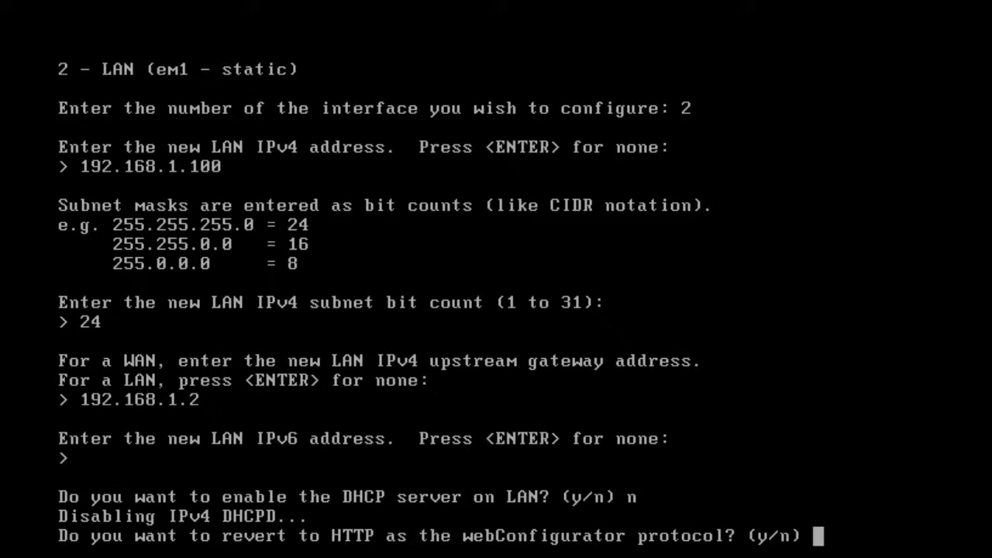
{"action": "type", "text": "n"}
{"action": "key", "text": "Return"}
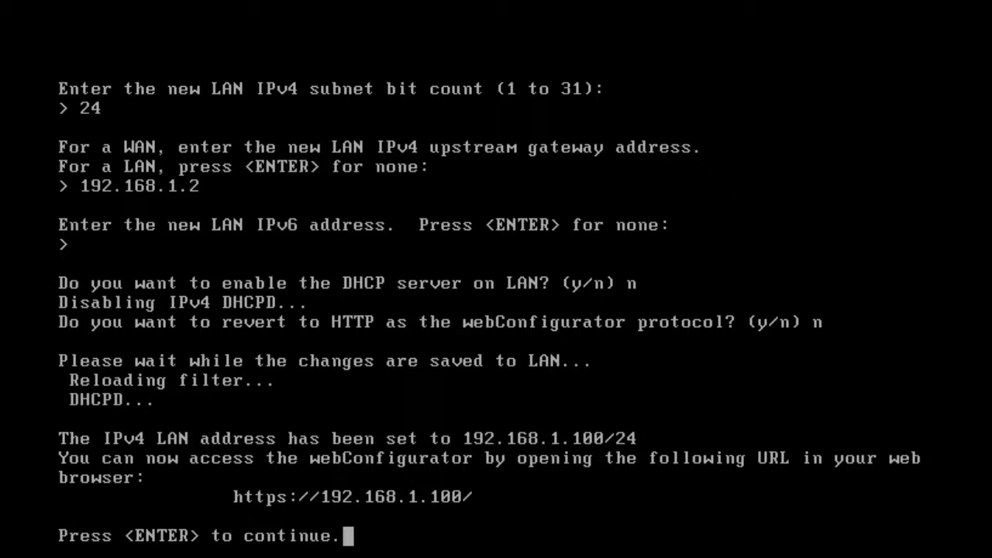
{"action": "key", "text": "Return"}
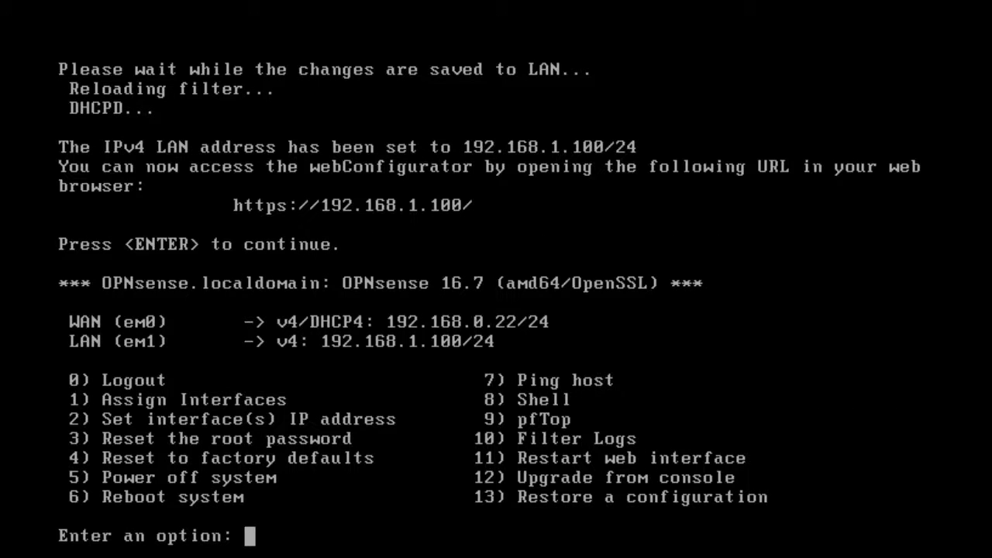
{"action": "type", "text": "8"}
{"action": "key", "text": "Return"}
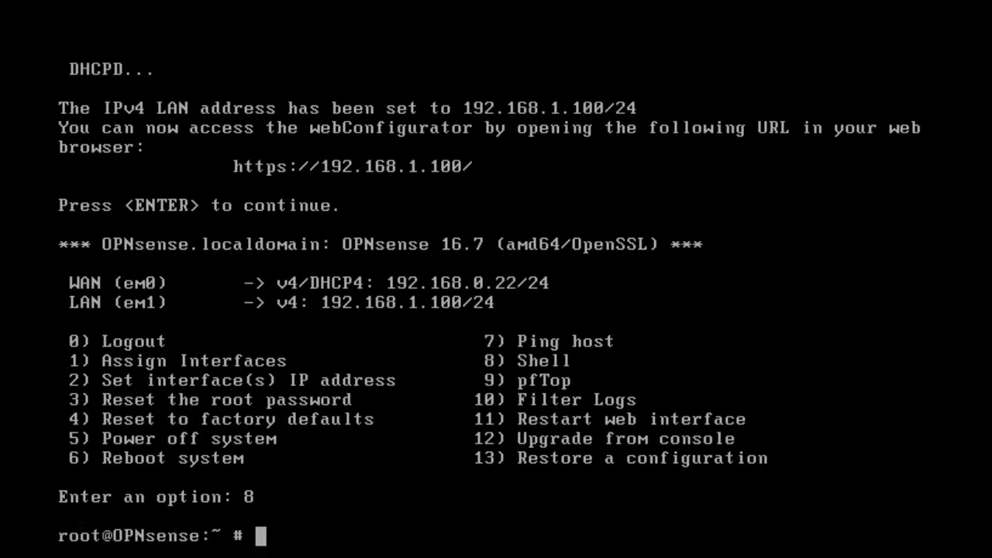
{"action": "type", "text": "clear"}
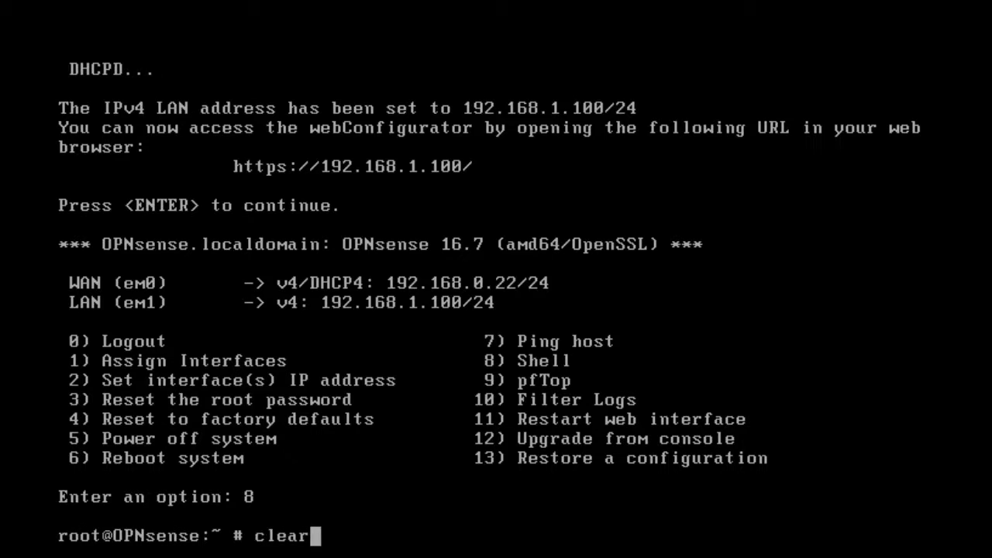
{"action": "key", "text": "Return"}
{"action": "key", "text": "Return"}
{"action": "type", "text": "pin"}
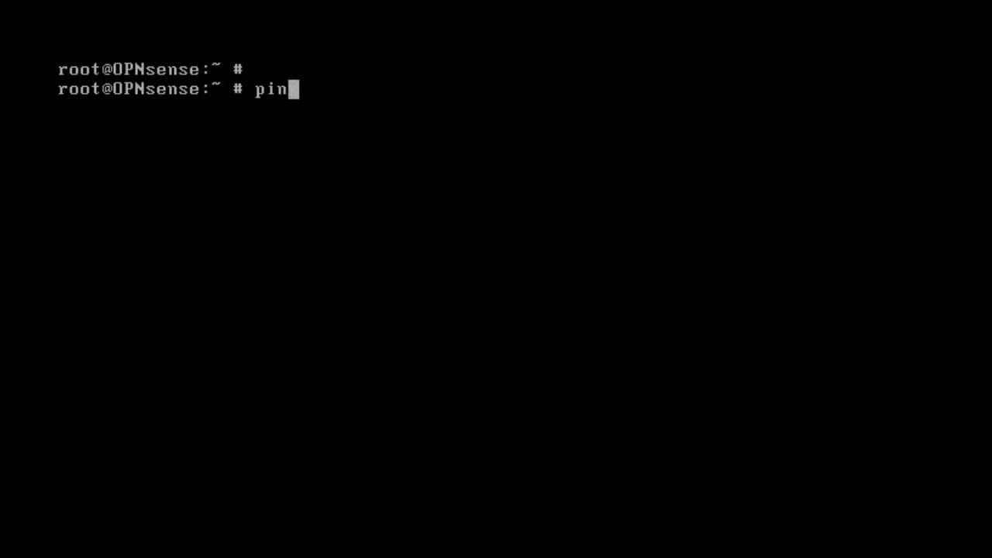
{"action": "type", "text": "g -c "}
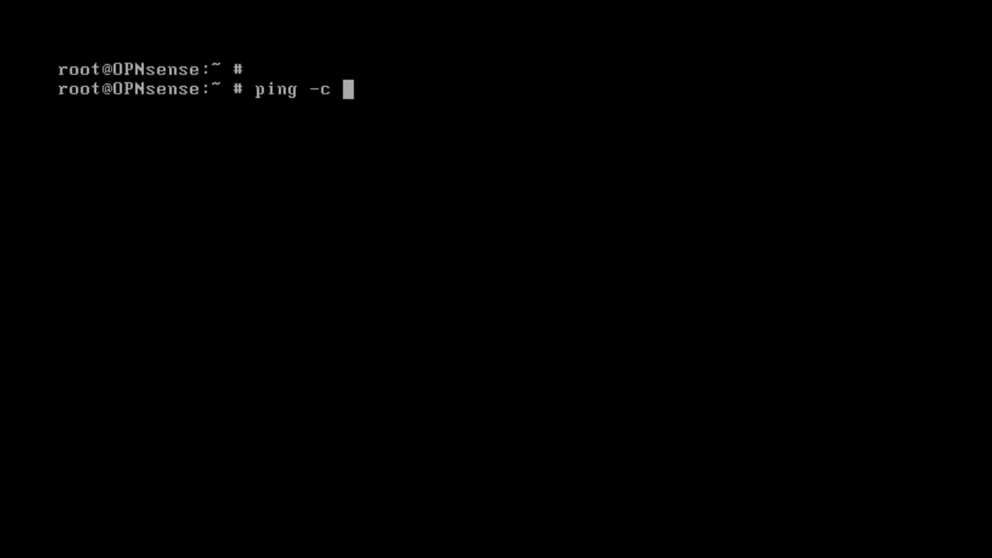
{"action": "type", "text": "3 www.goo"}
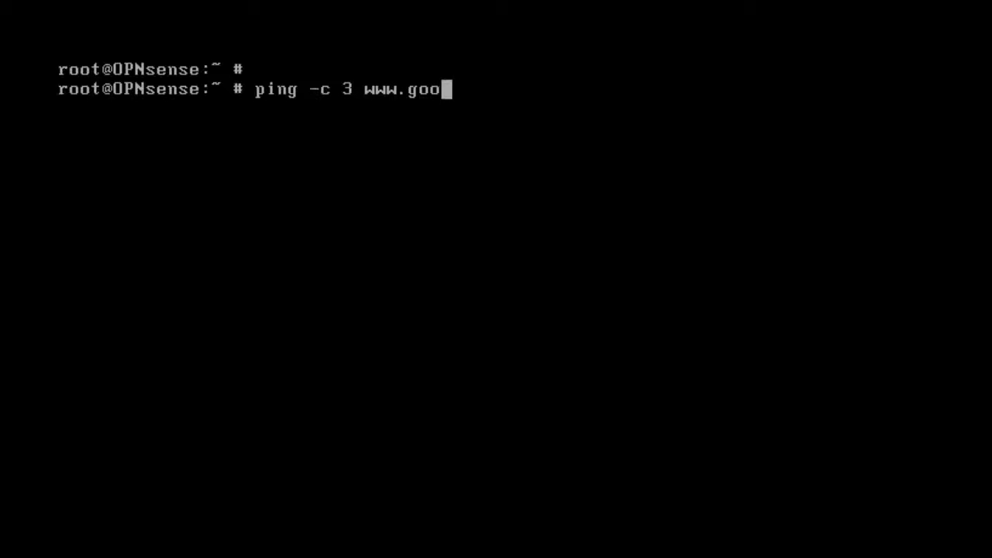
{"action": "type", "text": "gle.com"}
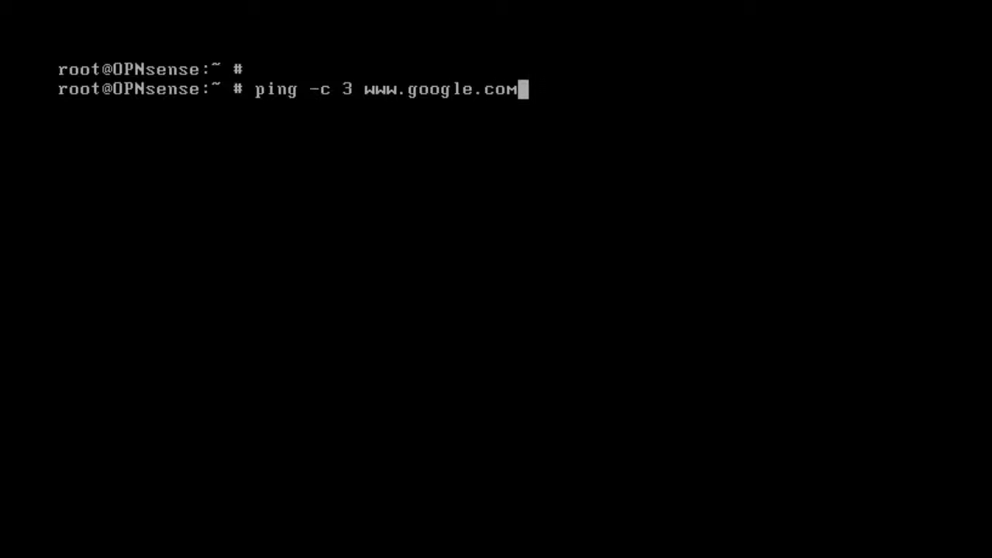
{"action": "key", "text": "Return"}
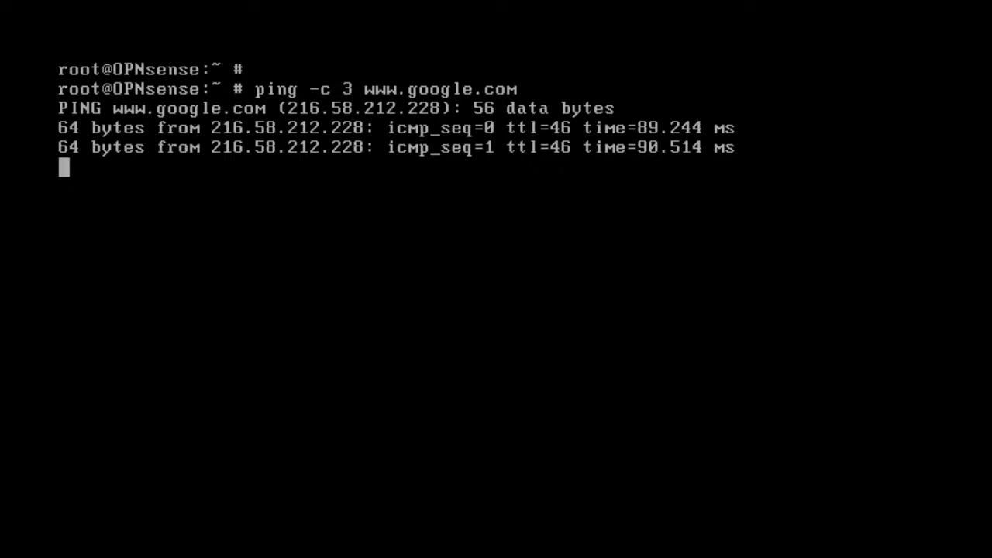
List the system's services with service -l, then clear the console.
{"action": "type", "text": "clear"}
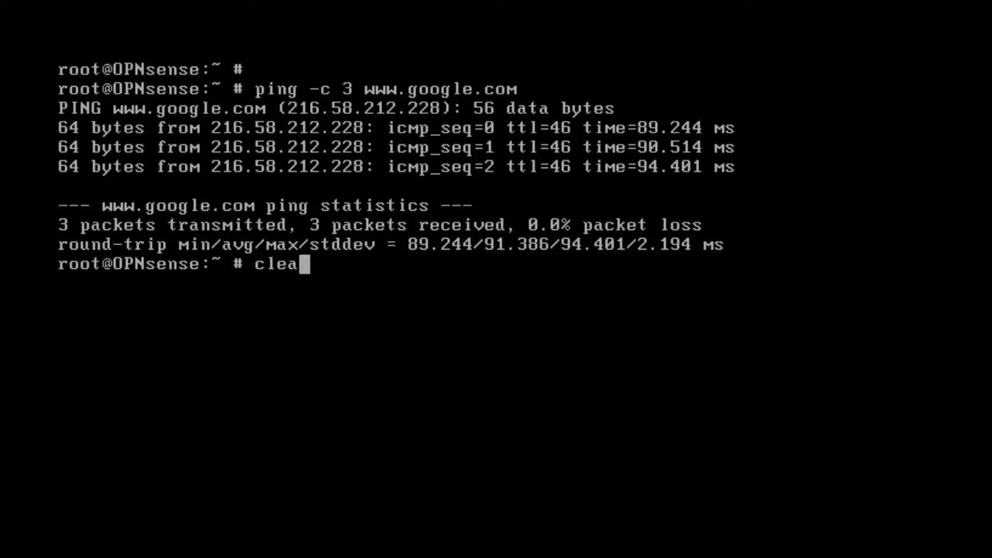
{"action": "key", "text": "Return"}
{"action": "key", "text": "Return"}
{"action": "type", "text": "service"}
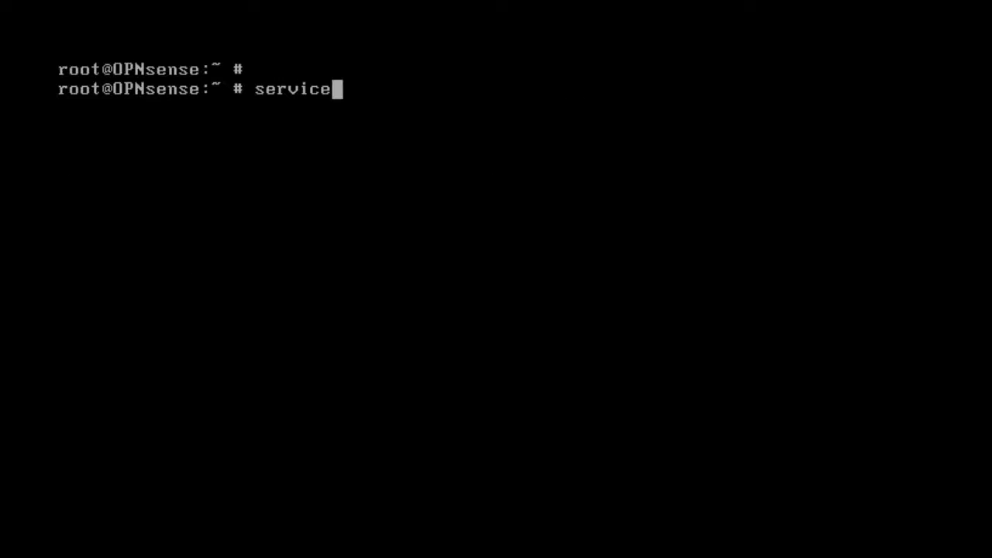
{"action": "type", "text": " -l"}
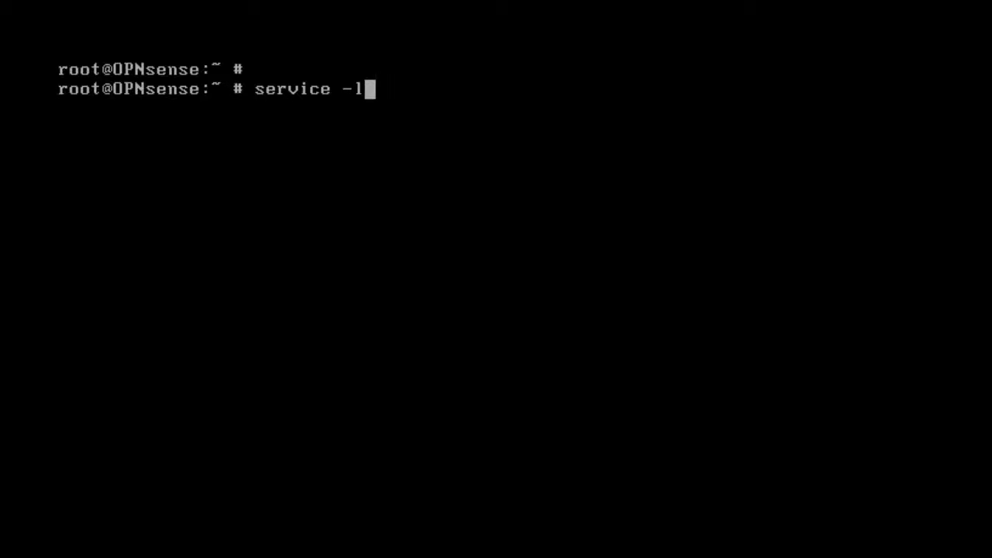
{"action": "key", "text": "Return"}
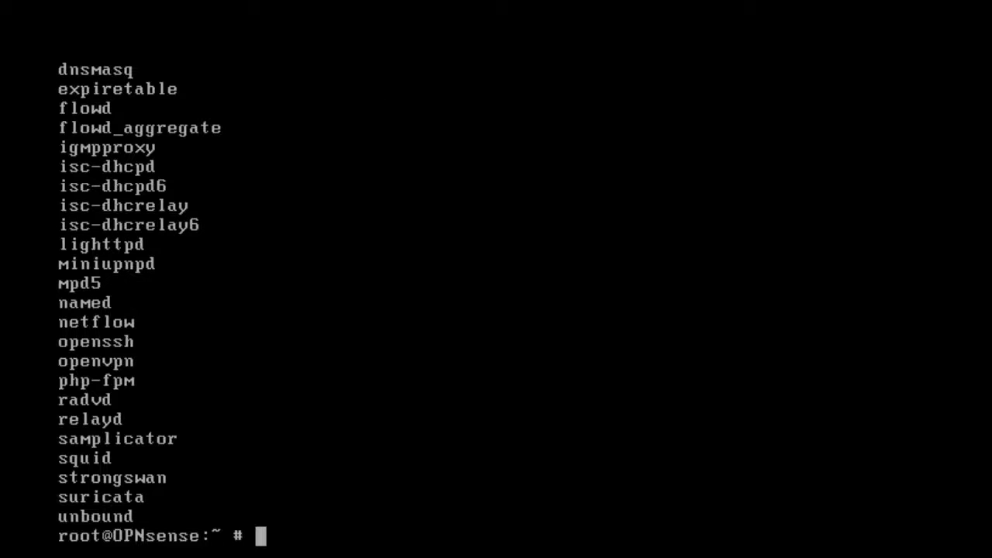
{"action": "type", "text": "clear"}
{"action": "key", "text": "Return"}
{"action": "key", "text": "Return"}
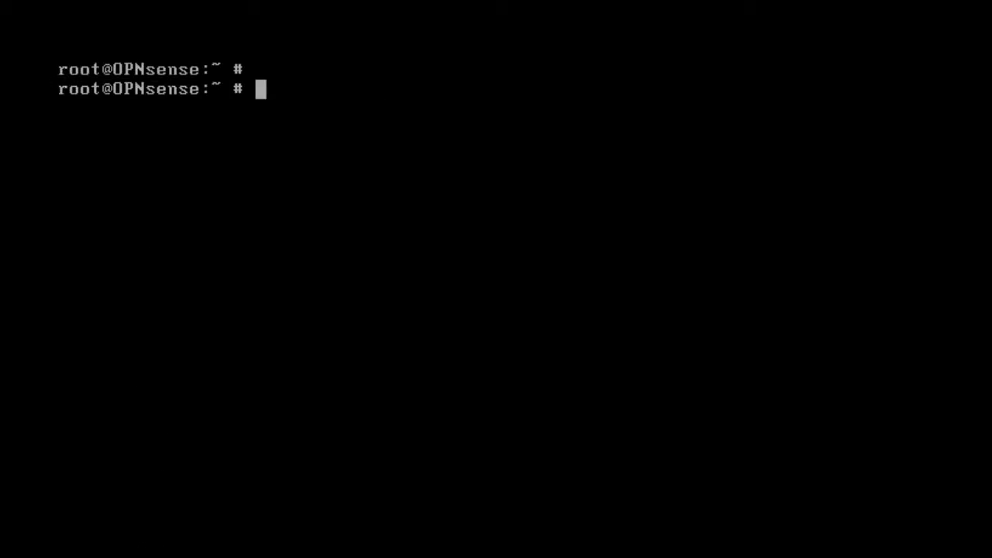
Refresh the OPNsense package catalogue with pkg update.
{"action": "type", "text": "pkg update"}
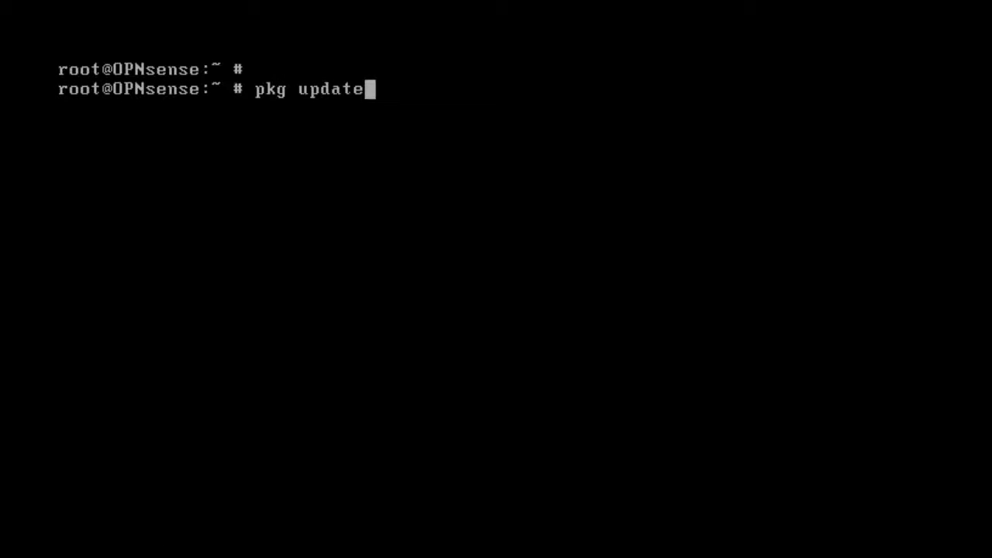
{"action": "key", "text": "Return"}
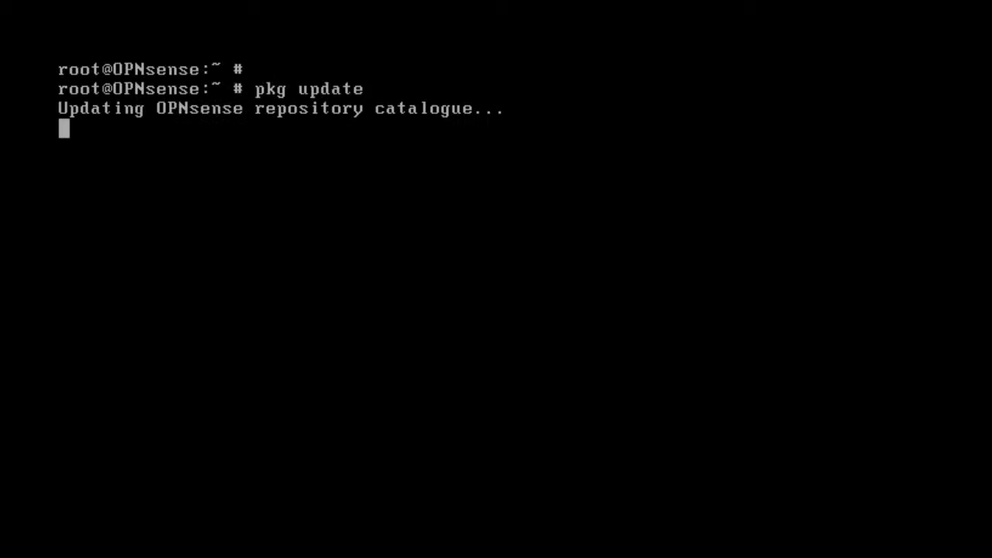
{"action": "key", "text": "Return"}
Install os-vmware and its dependencies with pkg install, answering y, then clear the console.
{"action": "type", "text": "p"}
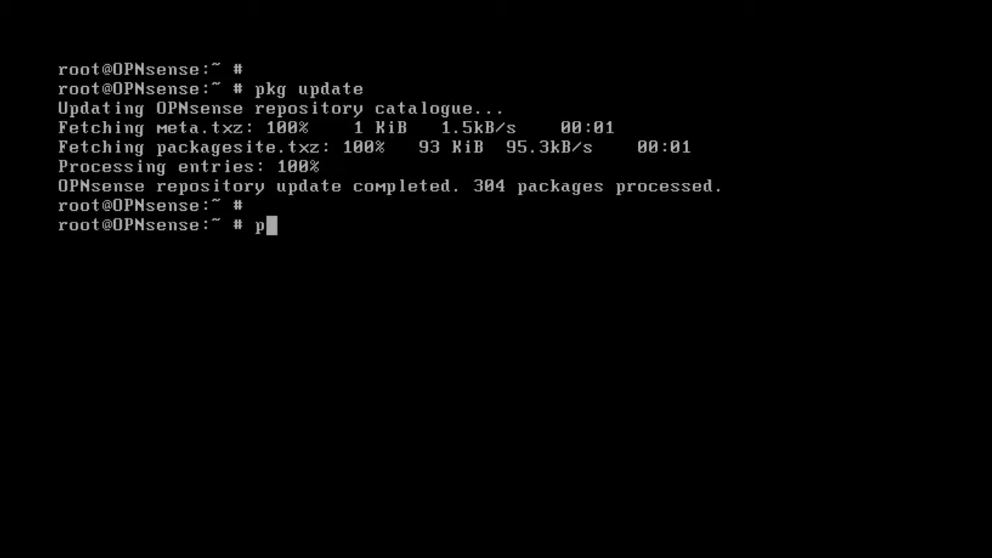
{"action": "type", "text": "kg insta"}
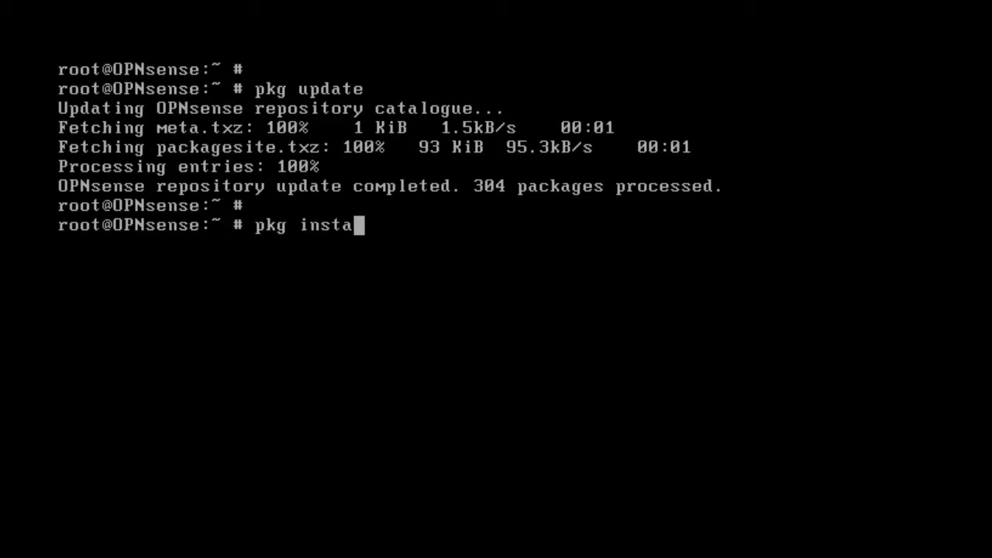
{"action": "type", "text": "ll os-vm"}
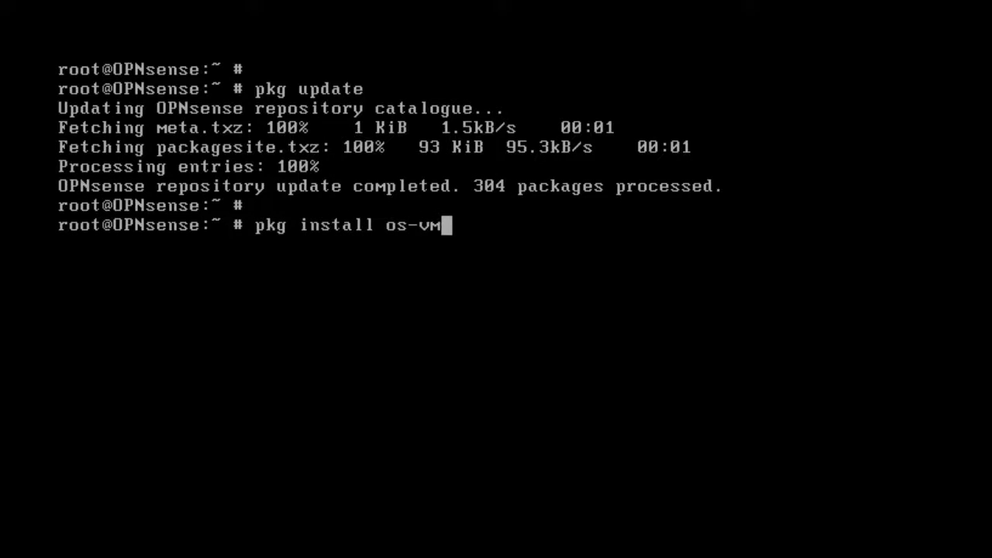
{"action": "type", "text": "ware"}
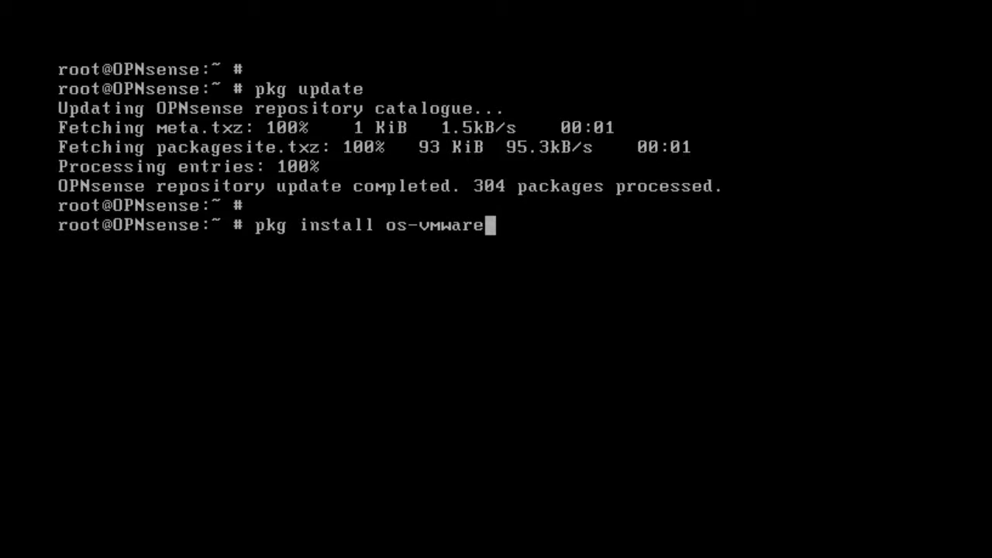
{"action": "key", "text": "Return"}
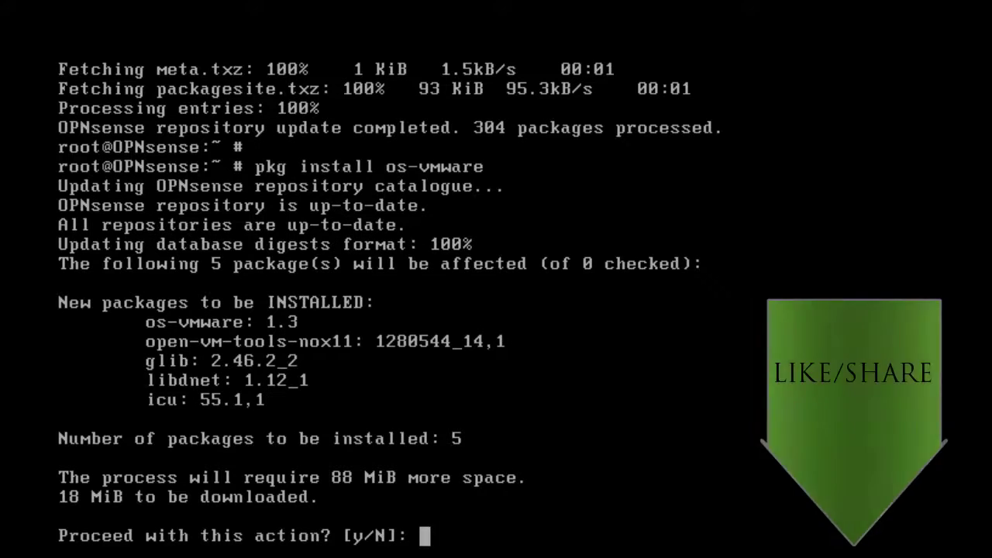
{"action": "type", "text": "y"}
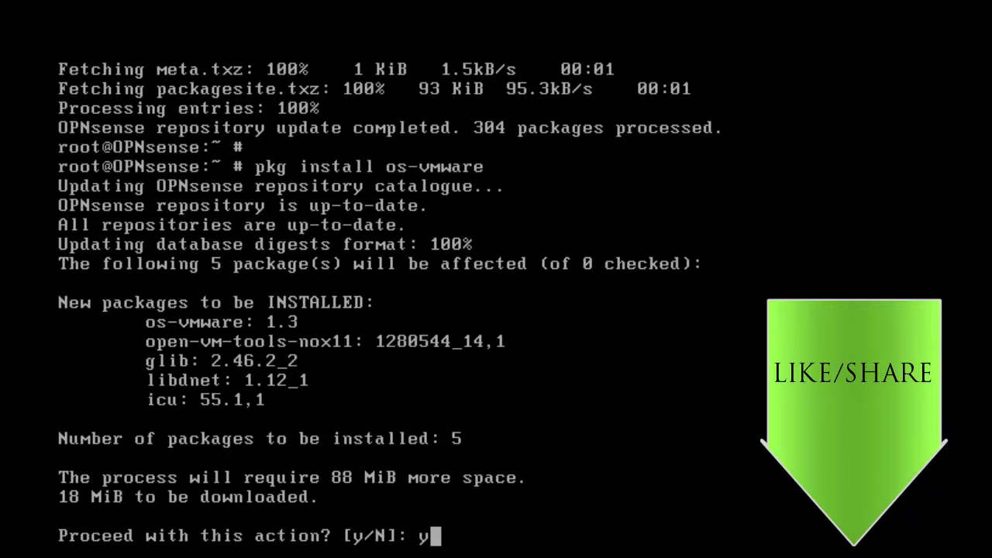
{"action": "key", "text": "Return"}
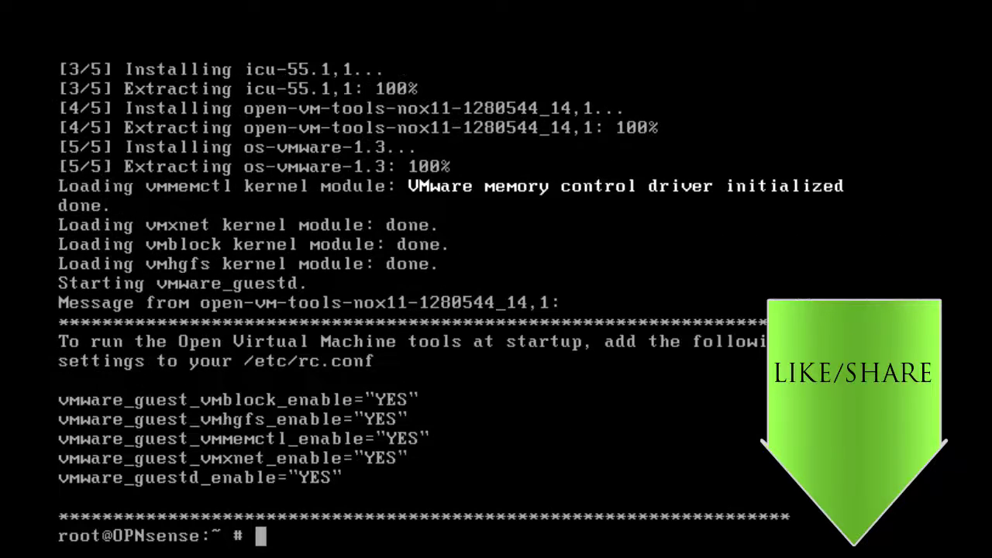
{"action": "key", "text": "Return"}
{"action": "type", "text": "clear"}
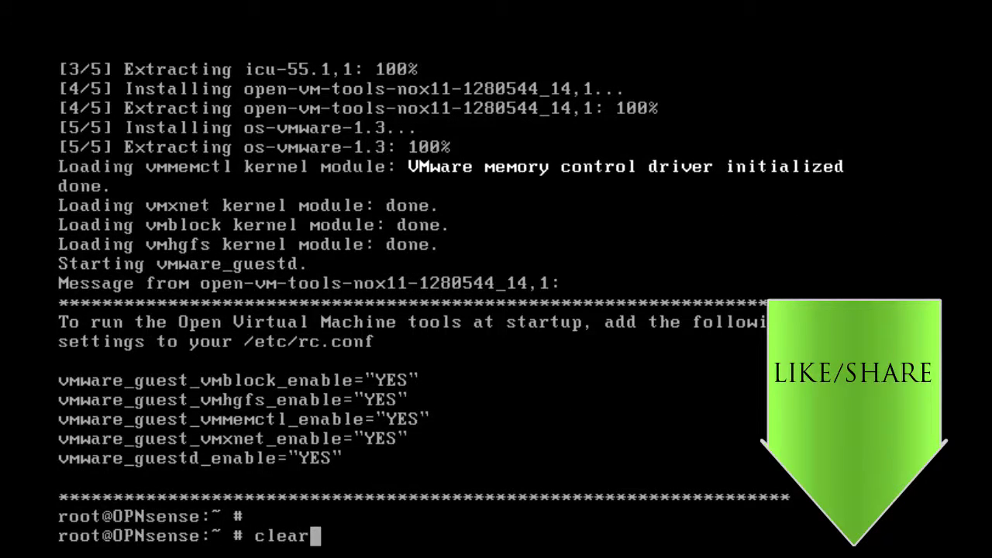
{"action": "key", "text": "Return"}
{"action": "key", "text": "Return"}
Run service -l to confirm vmware-guestd and vmware-kmod are listed, then clear the console.
{"action": "type", "text": "ser"}
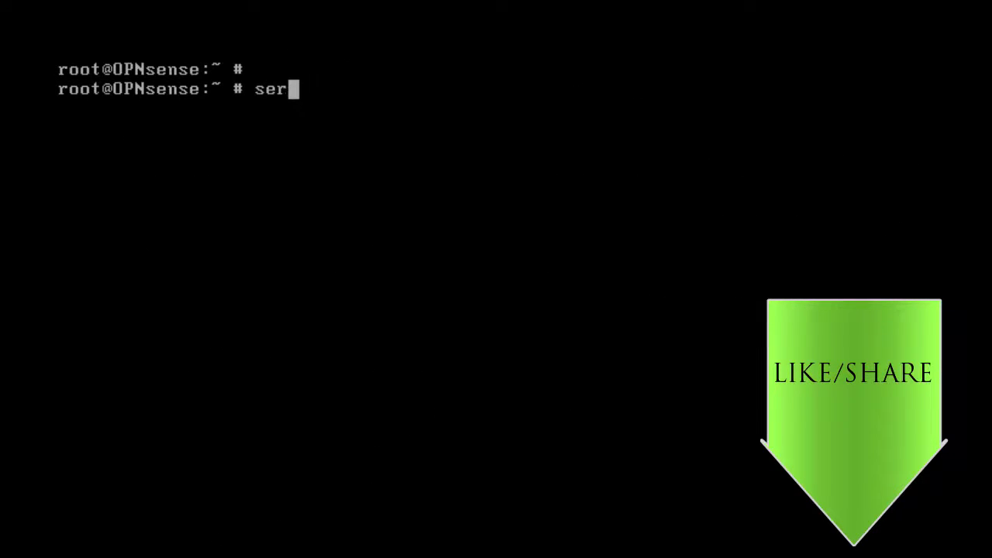
{"action": "type", "text": "vice -l"}
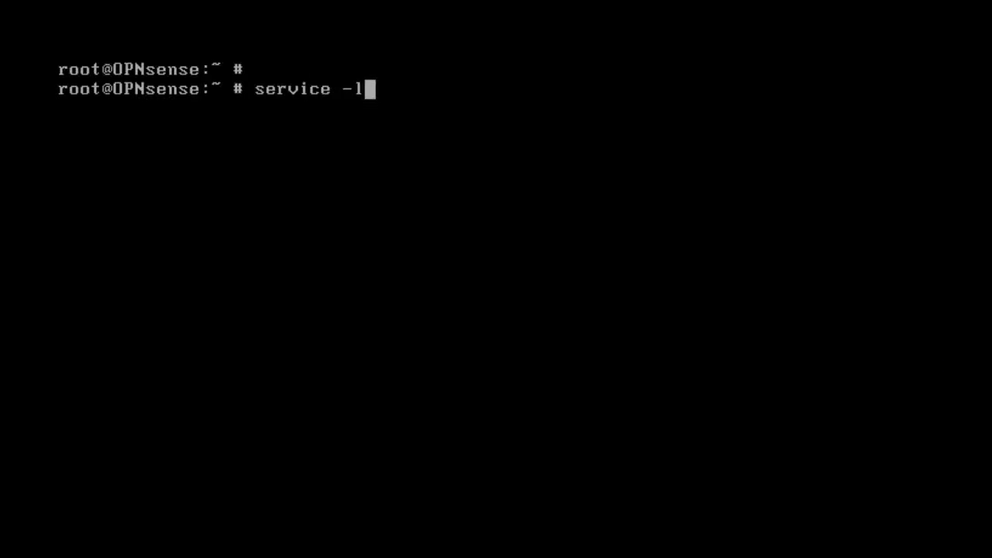
{"action": "key", "text": "Return"}
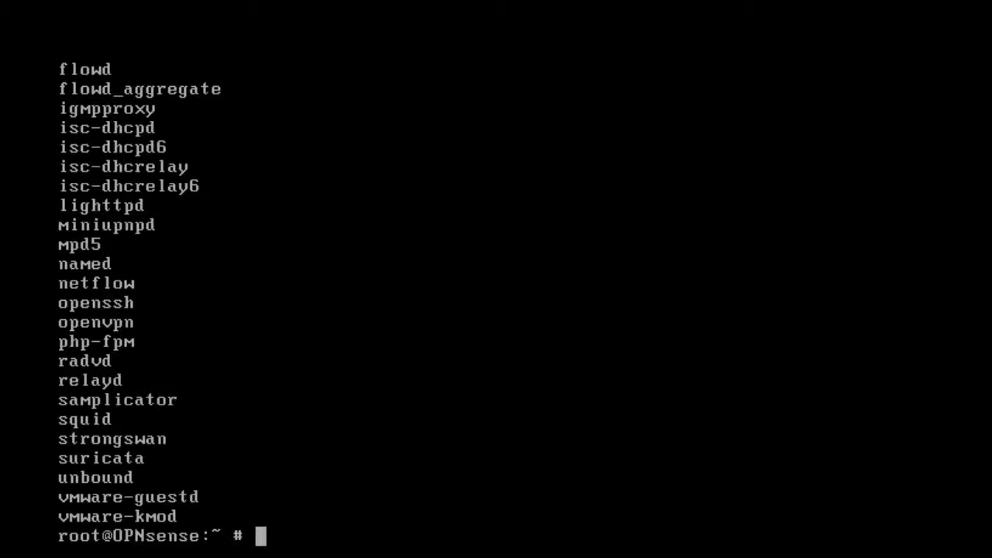
{"action": "type", "text": "clear"}
{"action": "key", "text": "Return"}
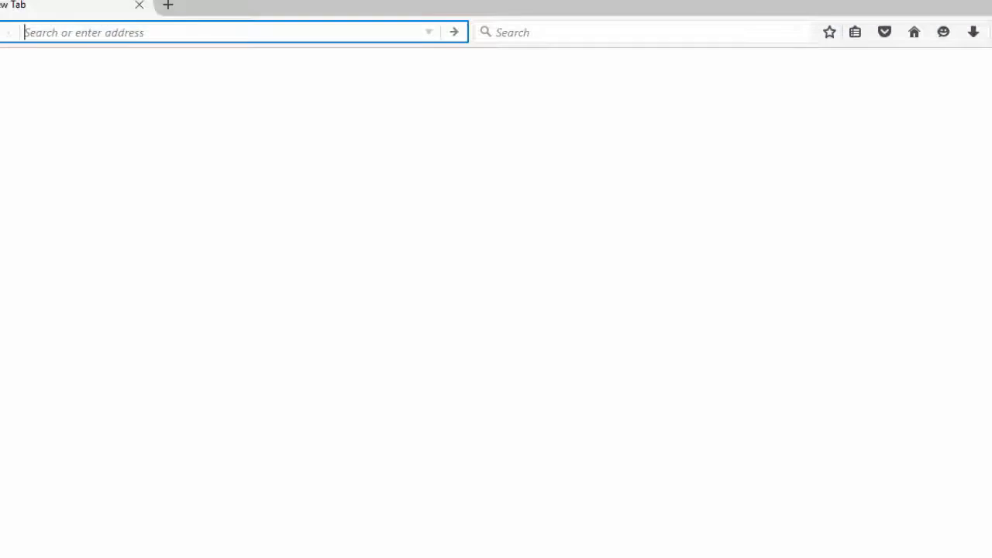
Load the firewall web GUI at 192.168.1.100 in Firefox.
{"action": "left_click", "coordinate": [429, 277]}
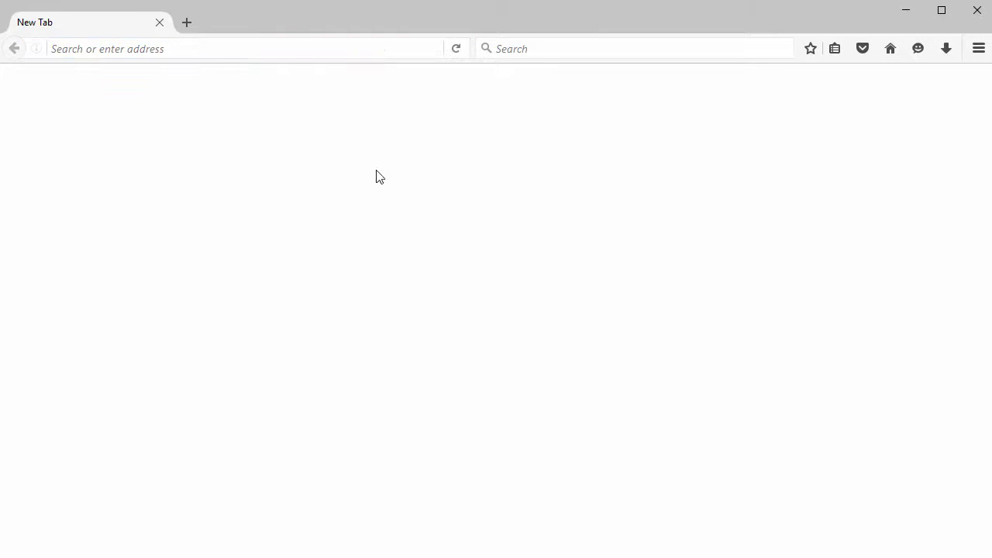
{"action": "left_click", "coordinate": [290, 46]}
{"action": "type", "text": "192.168."}
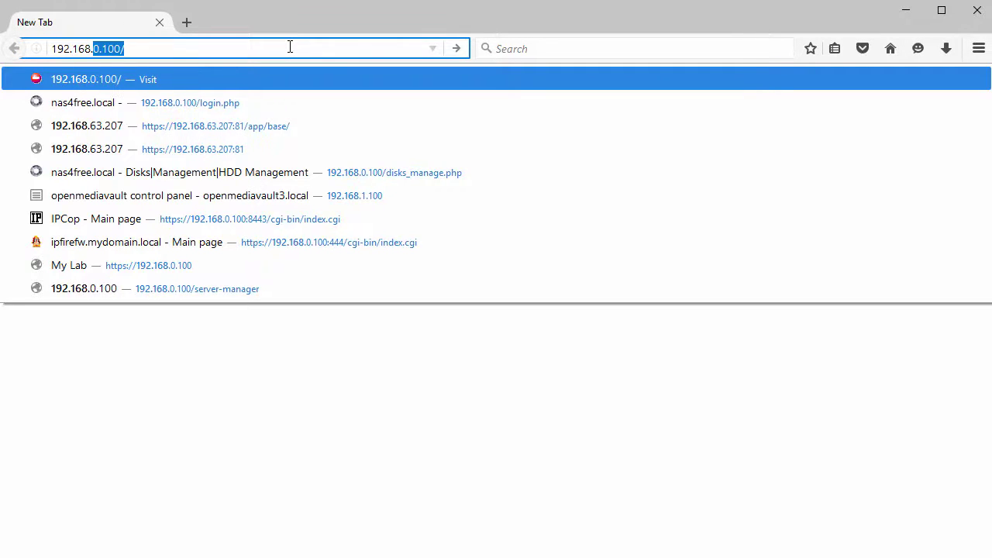
{"action": "type", "text": "1.100"}
{"action": "key", "text": "Return"}
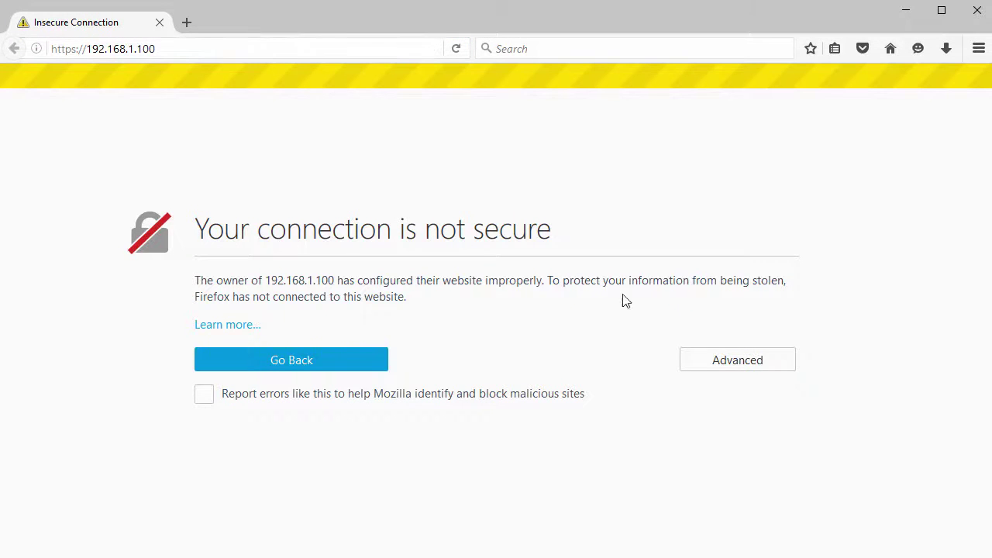
Add and confirm a security exception for the self-signed certificate.
{"action": "left_click", "coordinate": [738, 367]}
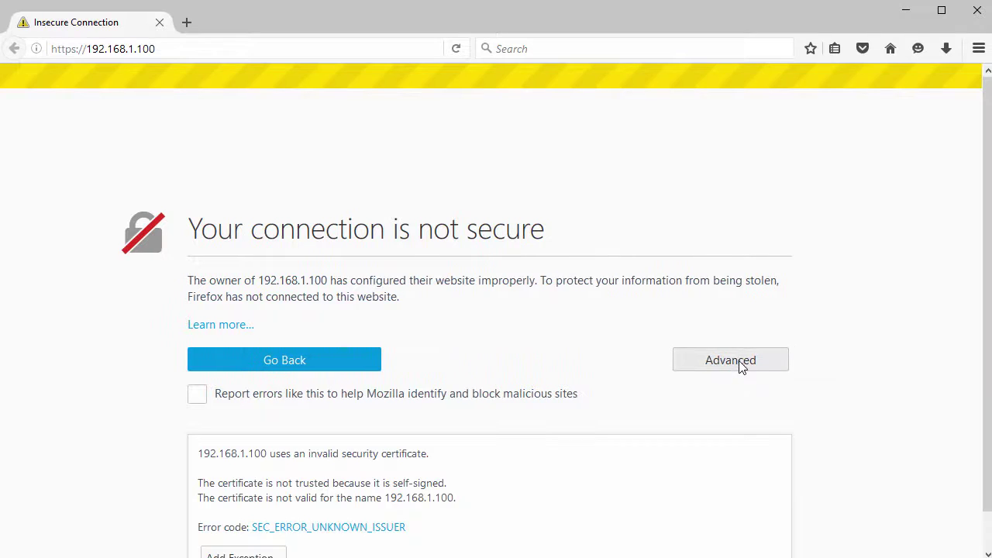
{"action": "scroll", "coordinate": [652, 387], "scroll_direction": "down", "scroll_amount": 1}
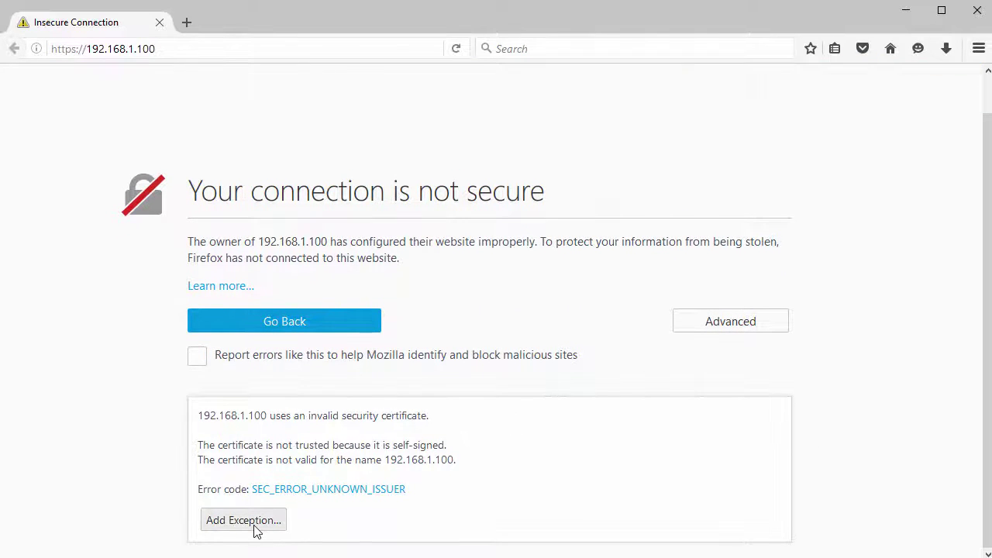
{"action": "left_click", "coordinate": [254, 525]}
{"action": "left_click", "coordinate": [568, 452]}
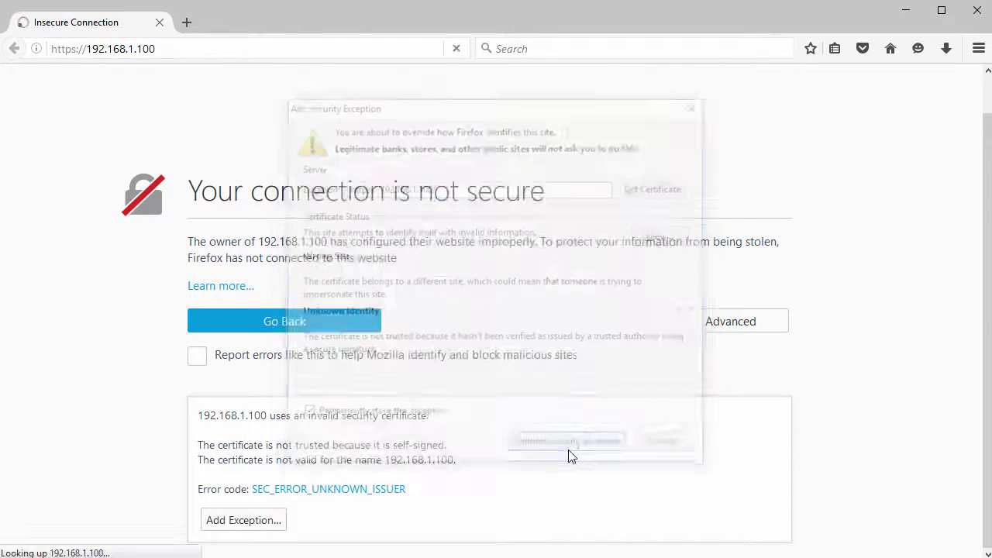
Log in to the web GUI as root with the password and dismiss the remember-login prompt.
{"action": "type", "text": "root"}
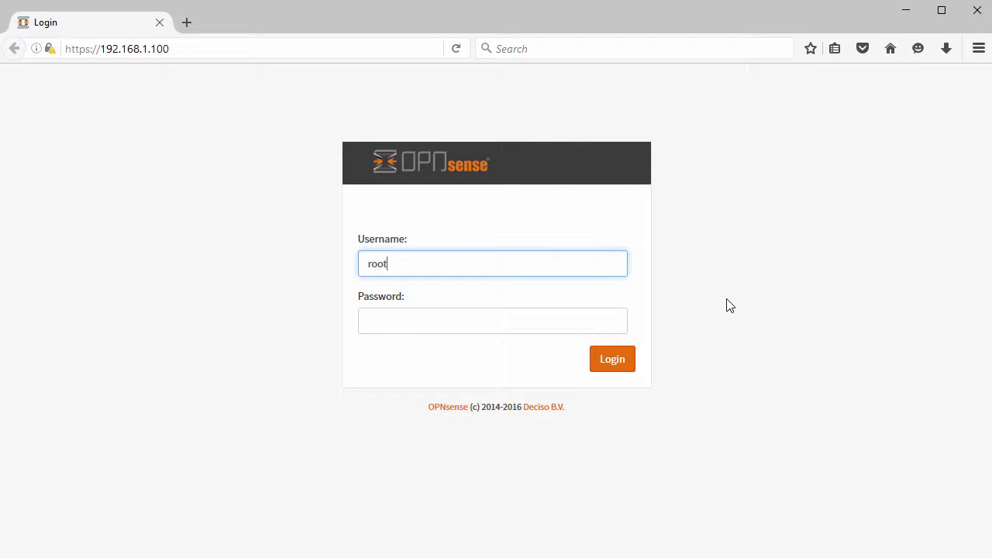
{"action": "key", "text": "Tab"}
{"action": "type", "text": "op"}
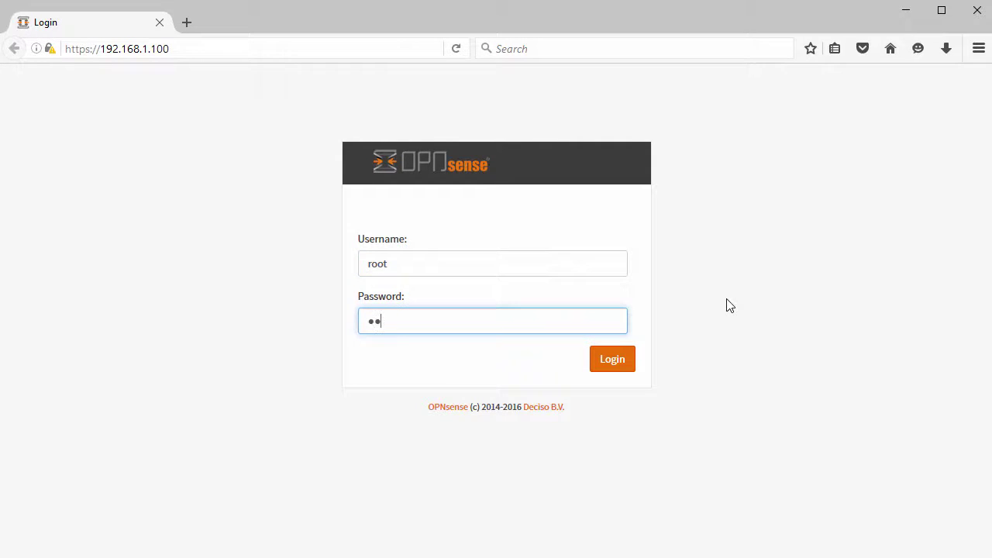
{"action": "type", "text": "nsense"}
{"action": "left_click", "coordinate": [614, 364]}
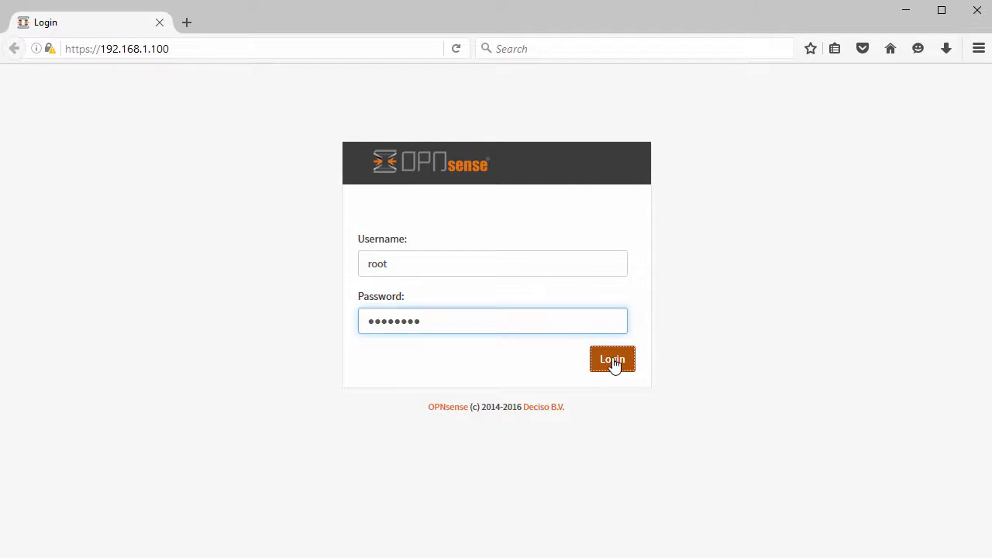
{"action": "left_click", "coordinate": [293, 74]}
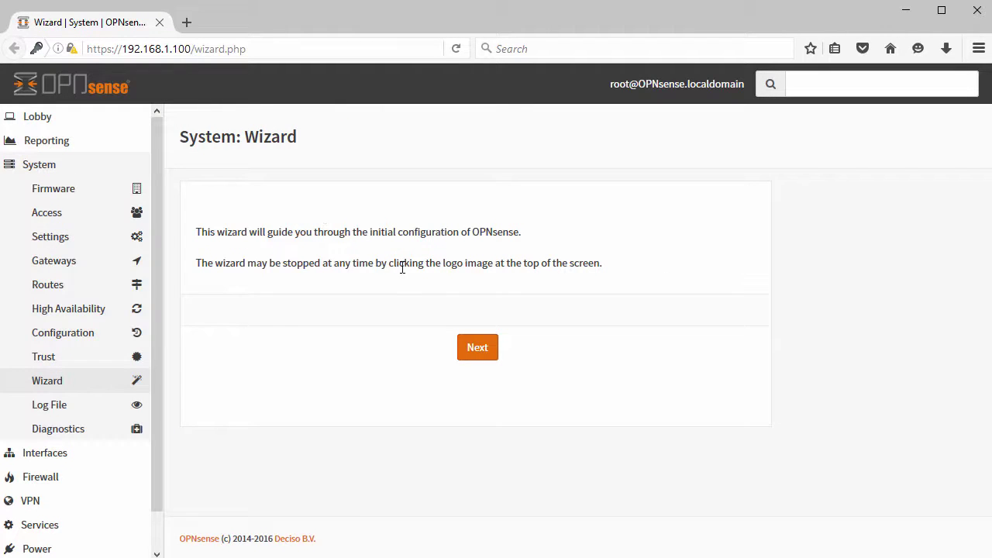
Advance the System: Wizard from its welcome page to General Information.
{"action": "left_click_drag", "start_coordinate": [196, 231], "coordinate": [358, 231]}
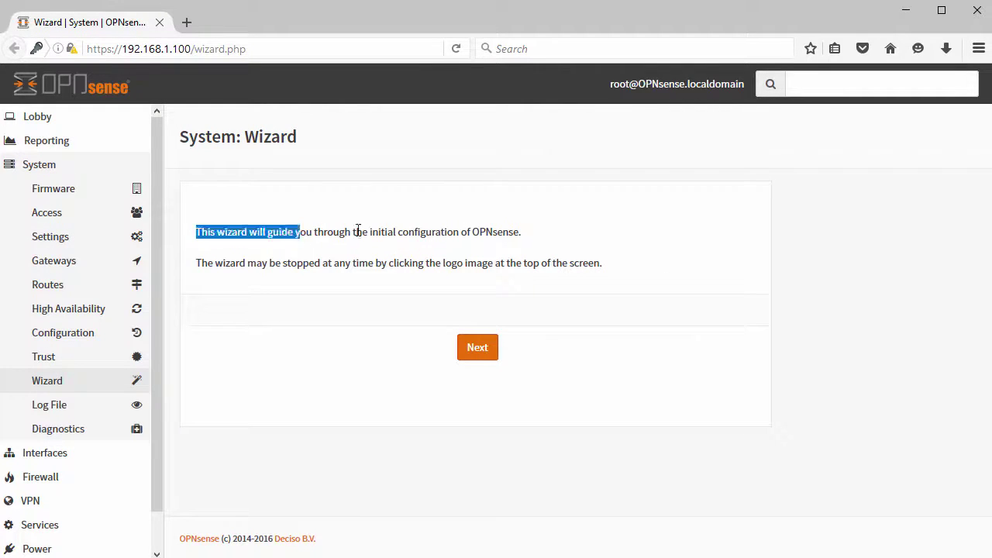
{"action": "triple_click", "coordinate": [548, 234]}
{"action": "left_click", "coordinate": [478, 351]}
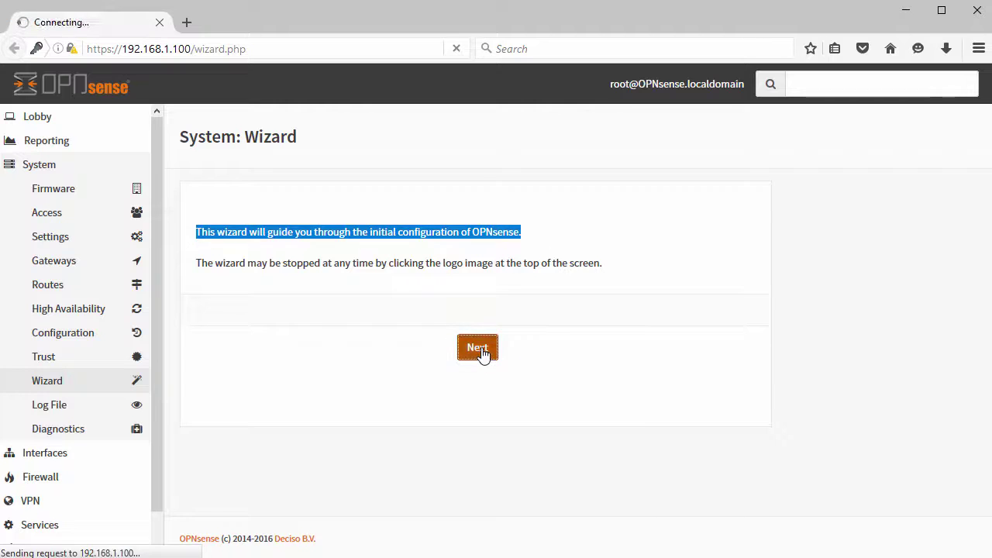
{"action": "scroll", "coordinate": [543, 332], "scroll_direction": "down", "scroll_amount": 1}
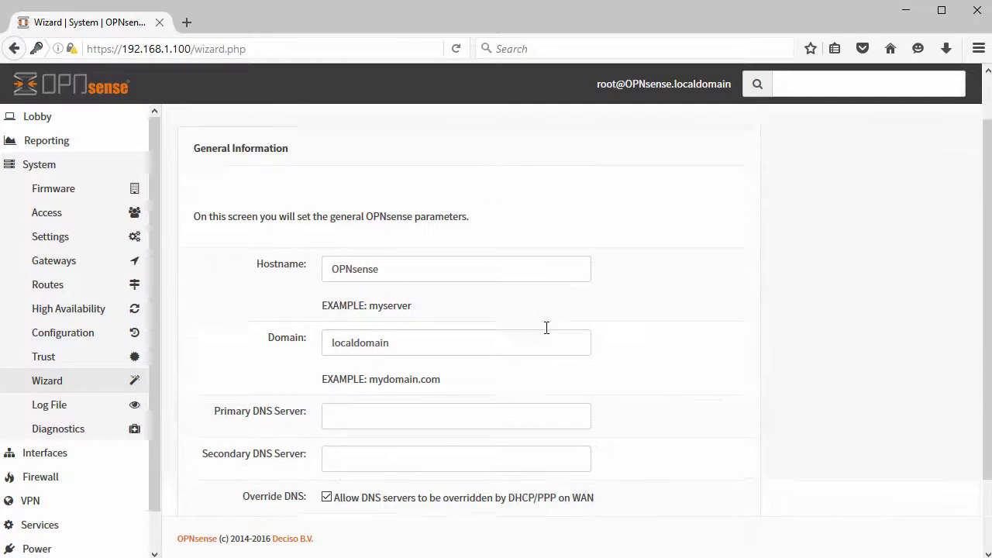
Set hostname opnsense16 and primary DNS server 8.8.8.8, then continue to time server settings.
{"action": "scroll", "coordinate": [546, 327], "scroll_direction": "down", "scroll_amount": 1}
{"action": "left_click", "coordinate": [277, 204]}
{"action": "type", "text": "op"}
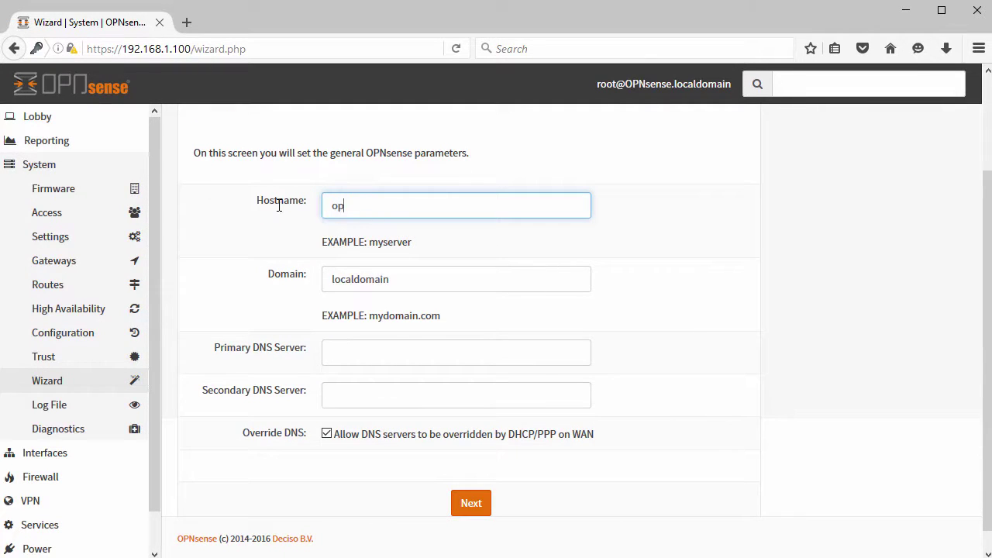
{"action": "type", "text": "nsense16"}
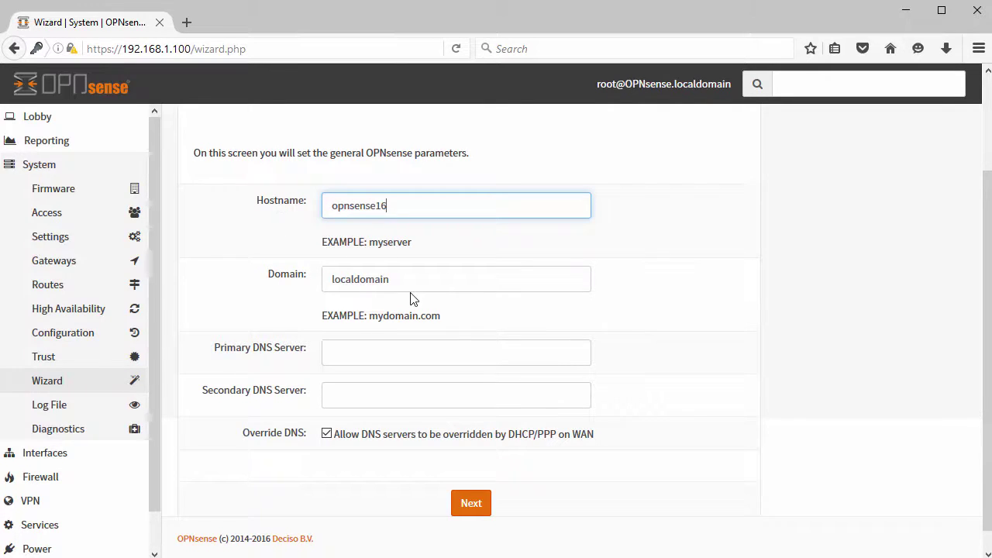
{"action": "left_click", "coordinate": [399, 352]}
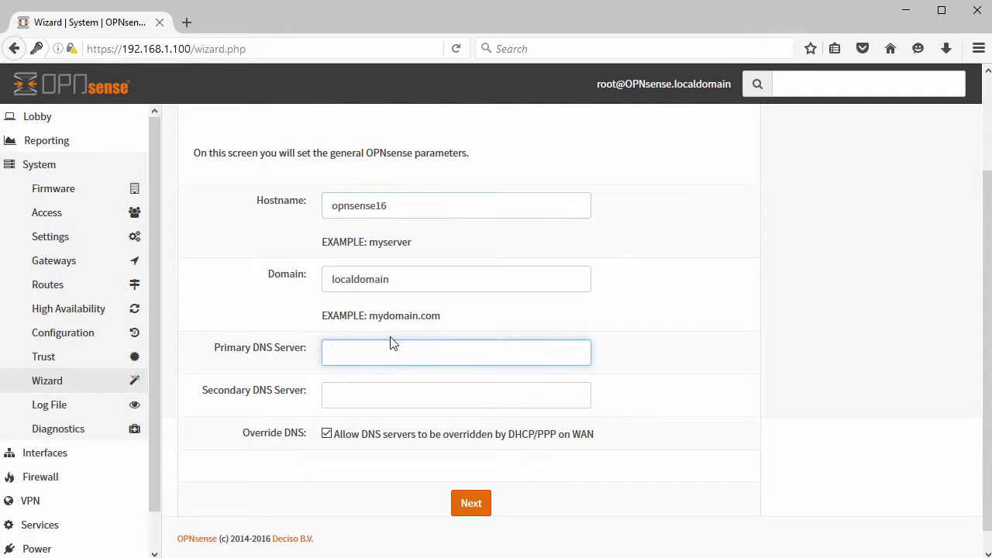
{"action": "type", "text": "8.8.8.8"}
{"action": "scroll", "coordinate": [380, 341], "scroll_direction": "down", "scroll_amount": 1}
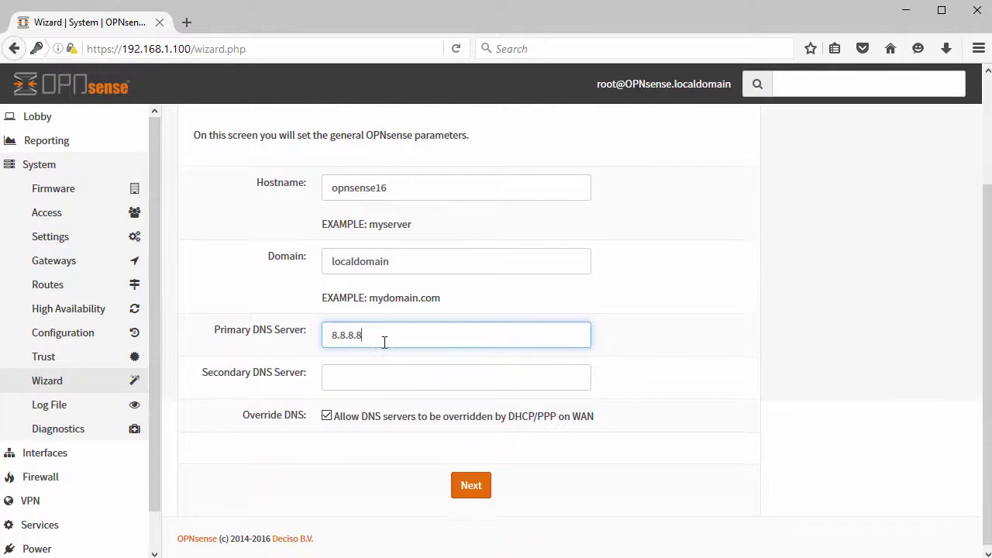
{"action": "left_click", "coordinate": [471, 482]}
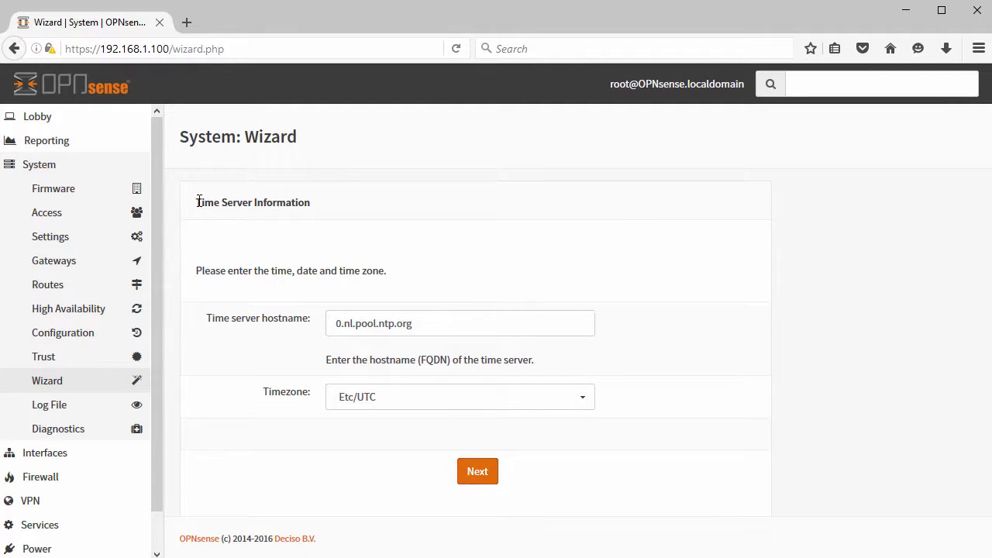
Set the timezone to Europe/Copenhagen and continue to the WAN interface step.
{"action": "left_click_drag", "start_coordinate": [198, 201], "coordinate": [363, 219]}
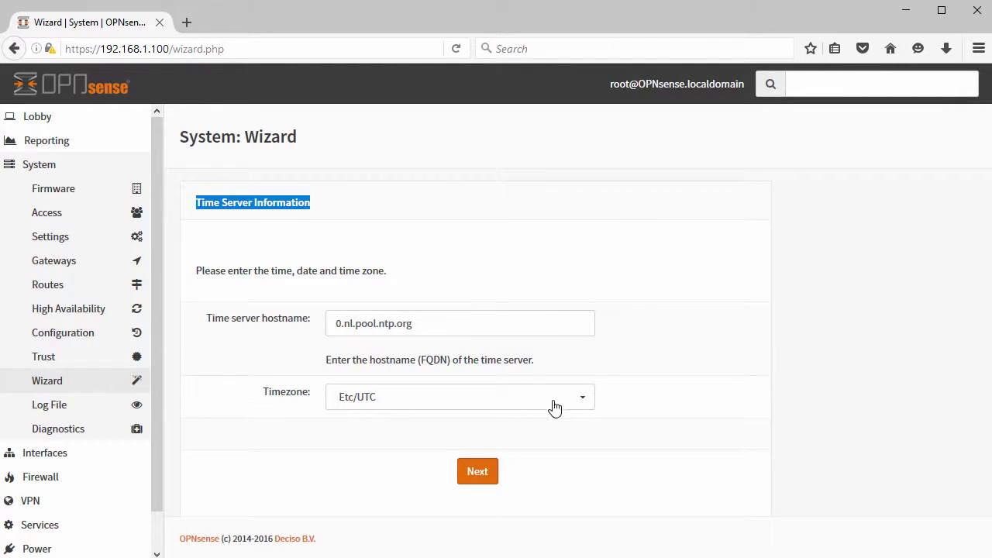
{"action": "left_click", "coordinate": [582, 400]}
{"action": "scroll", "coordinate": [522, 549], "scroll_direction": "down", "scroll_amount": 8}
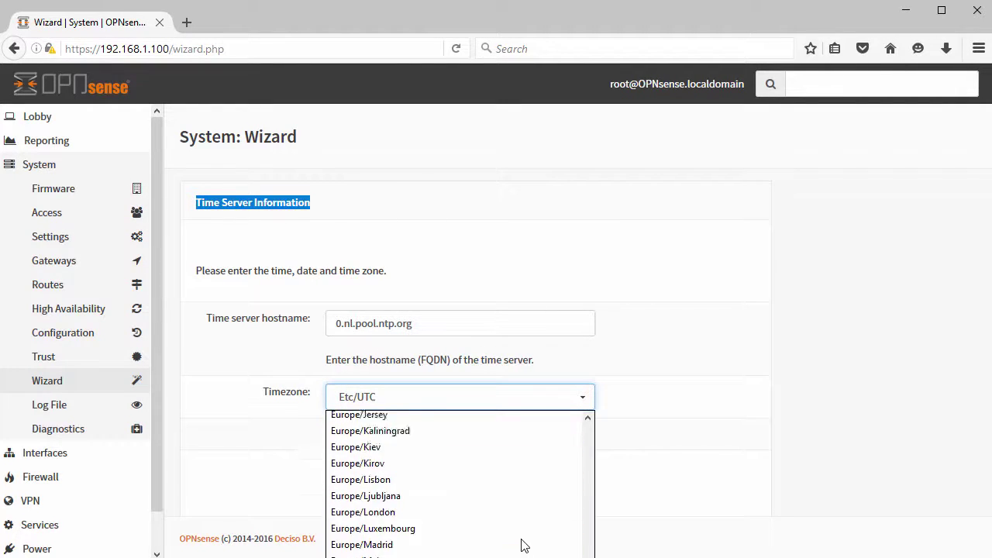
{"action": "scroll", "coordinate": [477, 550], "scroll_direction": "up", "scroll_amount": 3}
{"action": "left_click", "coordinate": [417, 454]}
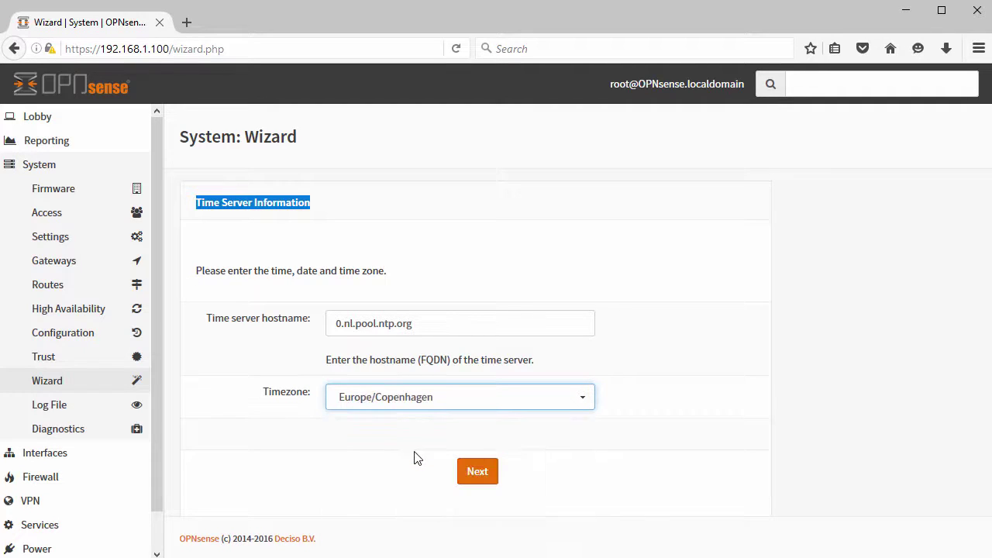
{"action": "left_click", "coordinate": [469, 477]}
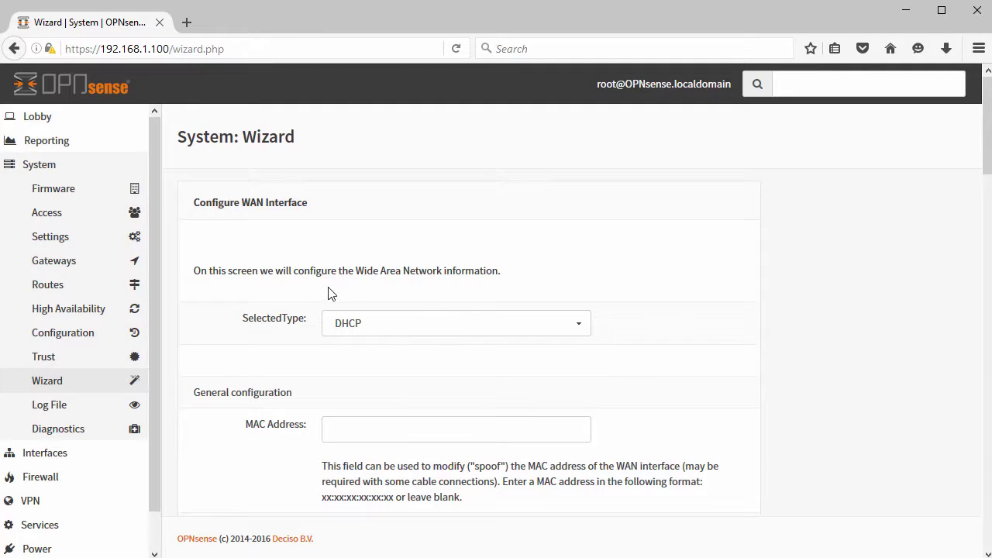
Keep DHCP as the WAN connection type and continue to the LAN interface step.
{"action": "scroll", "coordinate": [367, 286], "scroll_direction": "down", "scroll_amount": 3}
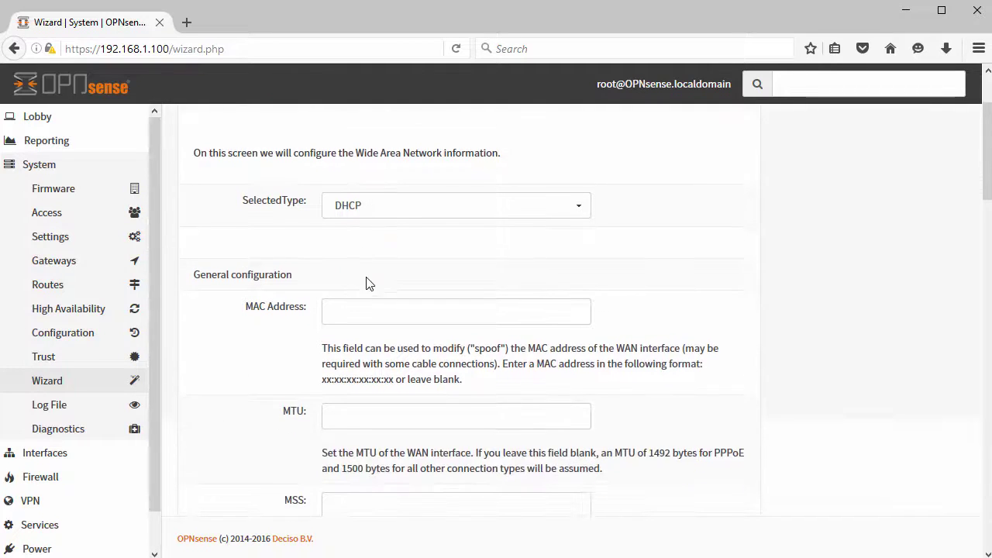
{"action": "left_click", "coordinate": [409, 207]}
{"action": "left_click", "coordinate": [372, 244]}
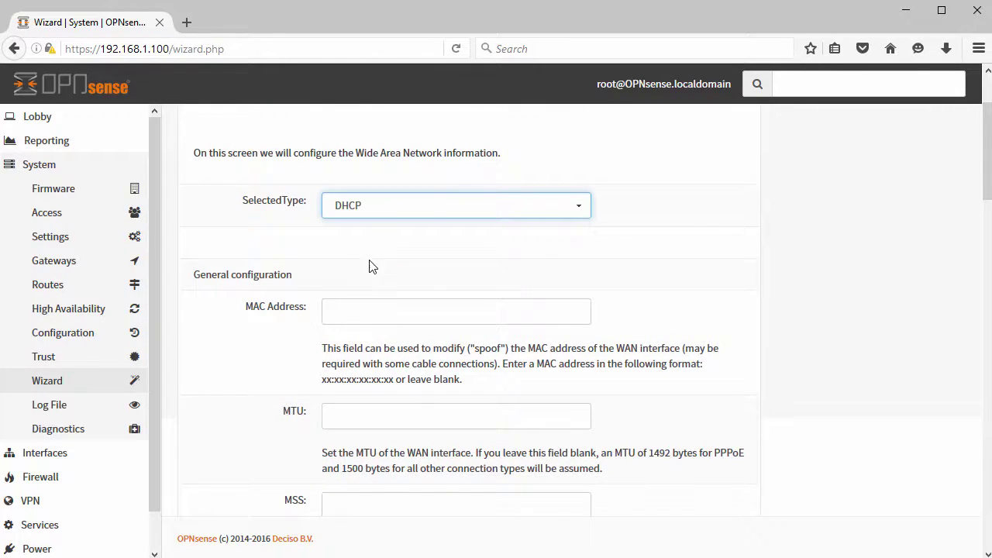
{"action": "scroll", "coordinate": [414, 392], "scroll_direction": "down", "scroll_amount": 1}
{"action": "scroll", "coordinate": [414, 393], "scroll_direction": "down", "scroll_amount": 6}
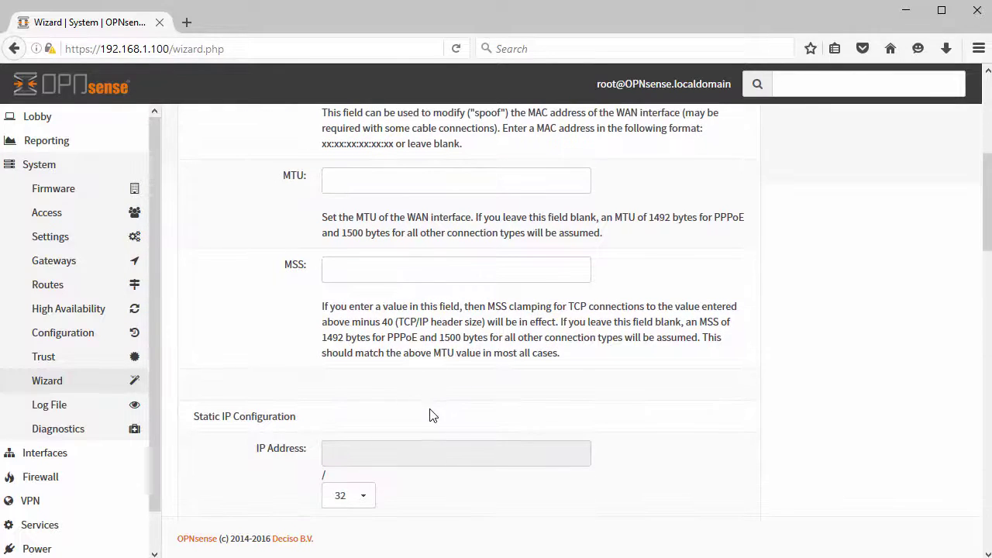
{"action": "scroll", "coordinate": [427, 413], "scroll_direction": "down", "scroll_amount": 3}
{"action": "scroll", "coordinate": [427, 413], "scroll_direction": "down", "scroll_amount": 20}
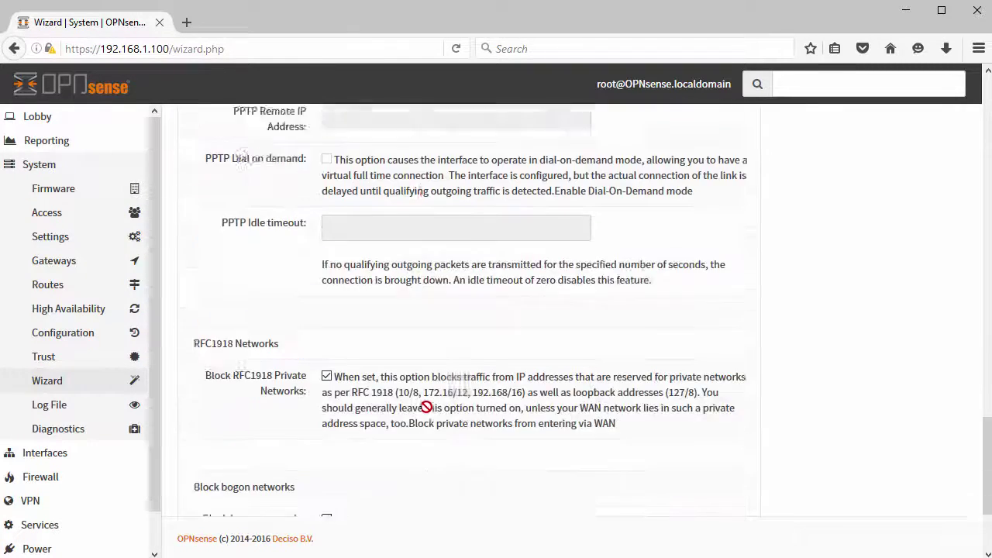
{"action": "scroll", "coordinate": [428, 409], "scroll_direction": "down", "scroll_amount": 3}
{"action": "left_click", "coordinate": [469, 481]}
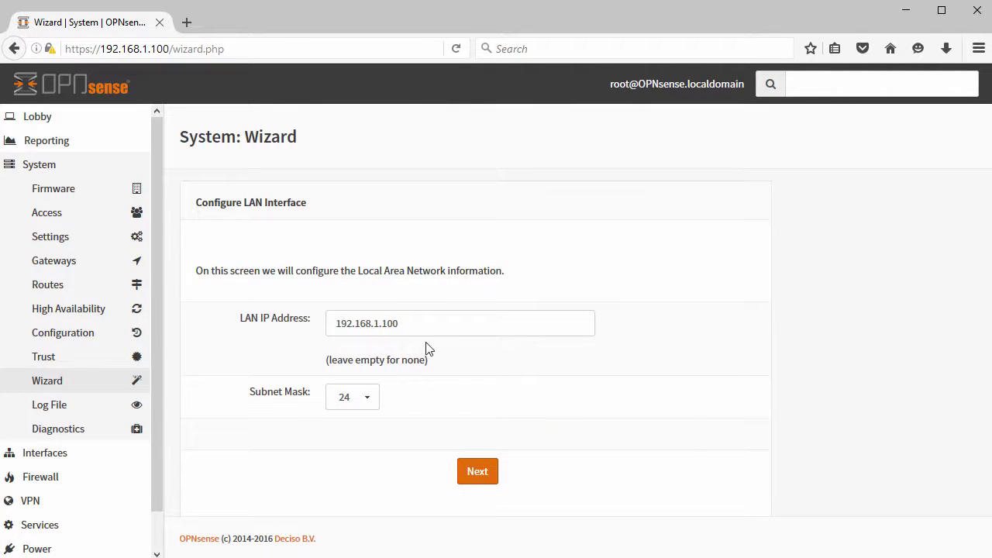
Accept the LAN address 192.168.1.100/24 unchanged and type the new admin password.
{"action": "left_click", "coordinate": [478, 472]}
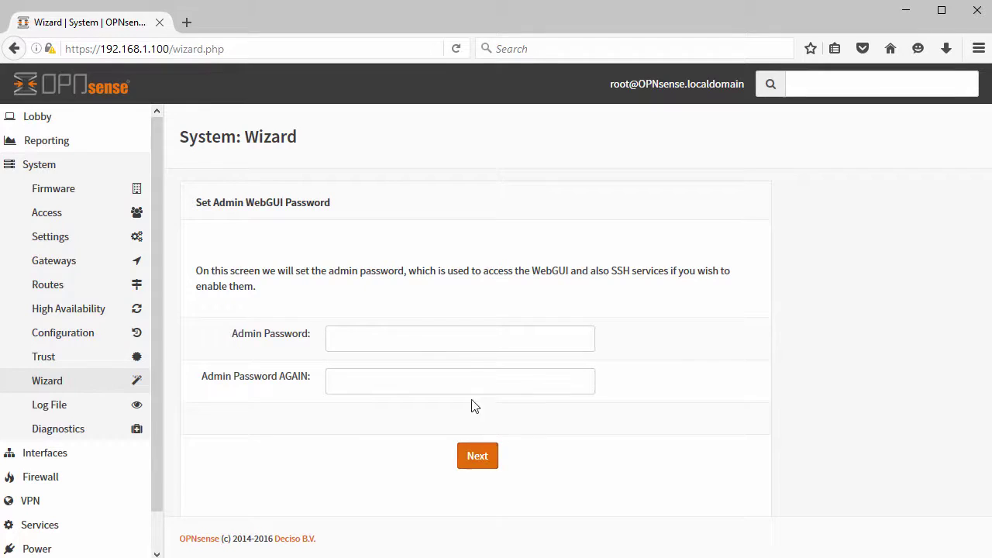
{"action": "left_click", "coordinate": [469, 345]}
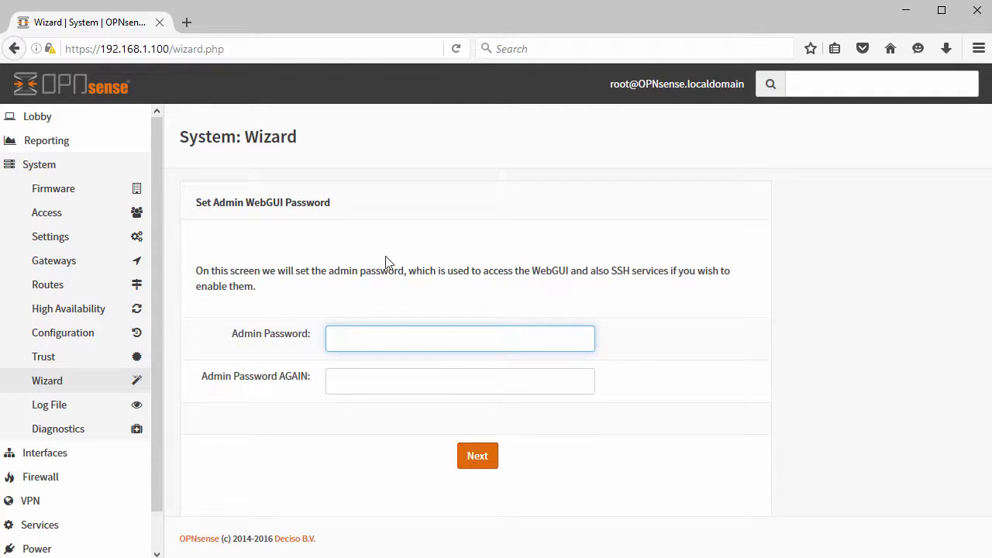
{"action": "left_click_drag", "start_coordinate": [197, 204], "coordinate": [374, 209]}
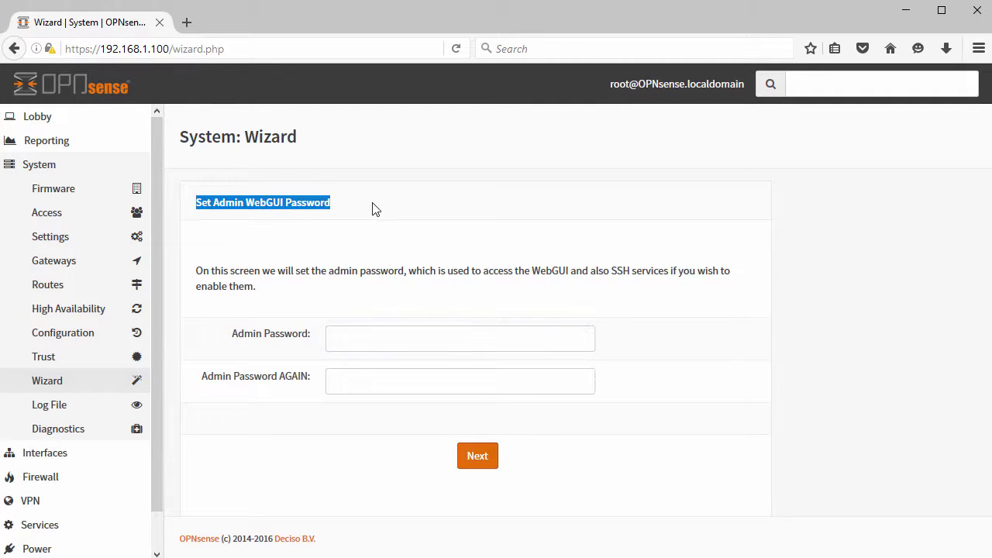
{"action": "left_click", "coordinate": [485, 341]}
{"action": "type", "text": "•••"}
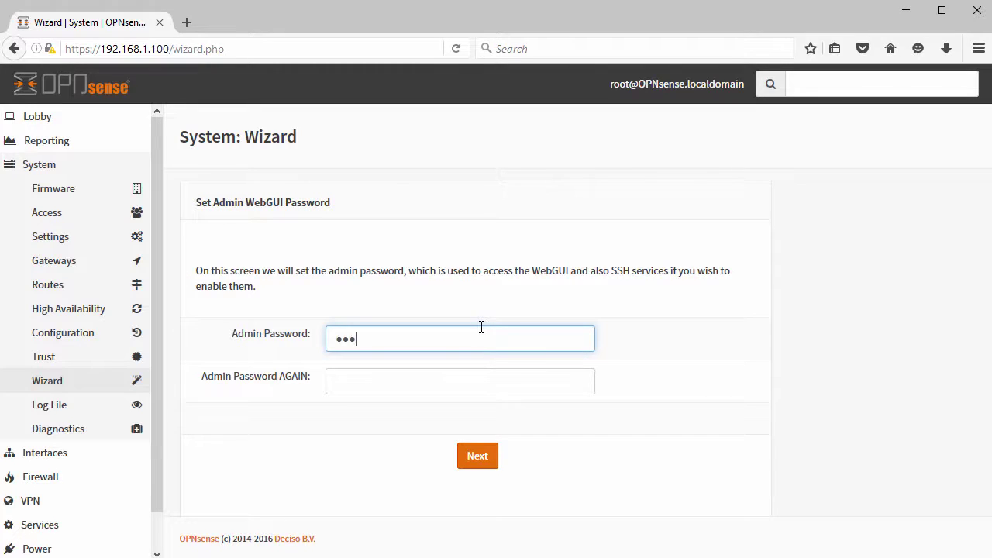
{"action": "type", "text": "••••"}
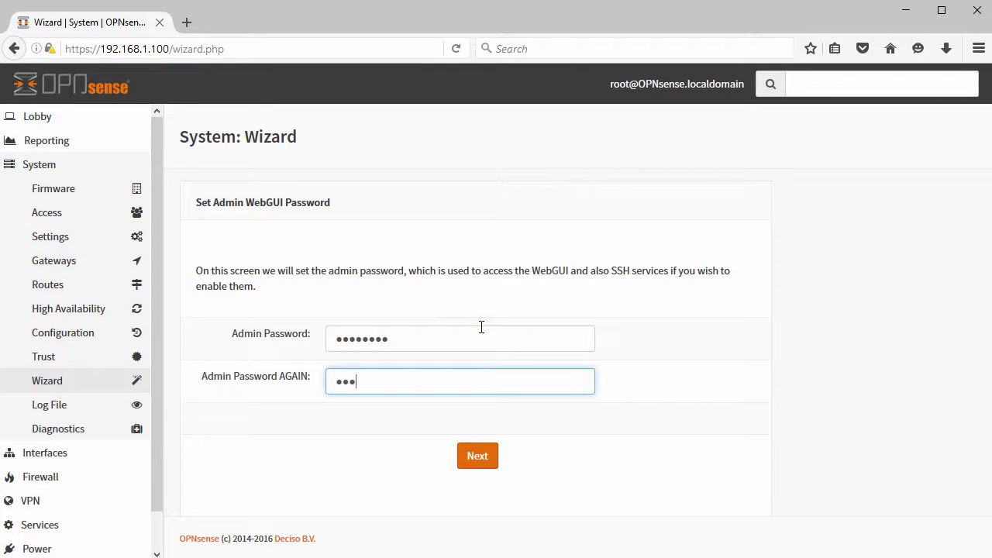
Submit the admin password, reload to apply the configuration, and open the Lobby dashboard.
{"action": "left_click", "coordinate": [478, 456]}
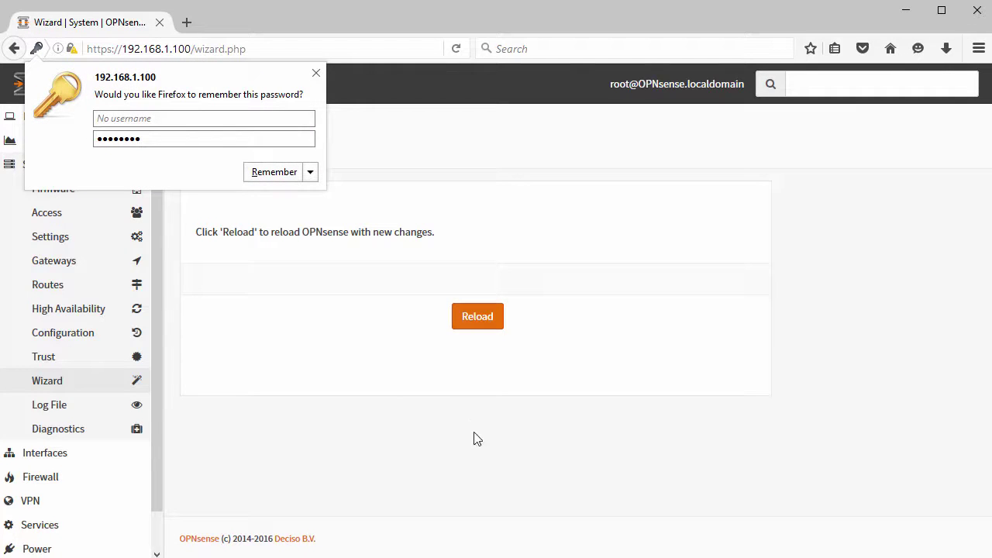
{"action": "left_click", "coordinate": [316, 73]}
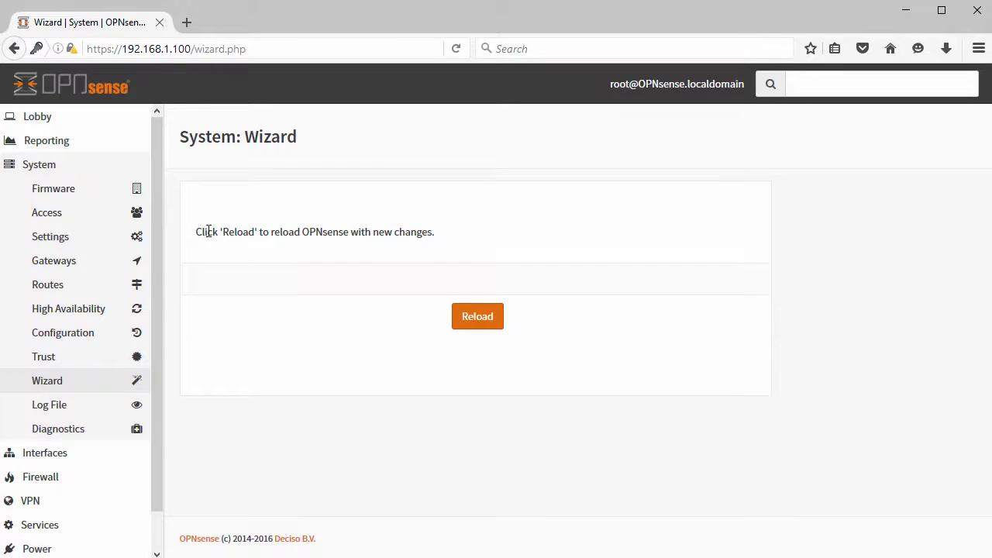
{"action": "left_click_drag", "start_coordinate": [197, 234], "coordinate": [457, 238]}
{"action": "left_click", "coordinate": [481, 322]}
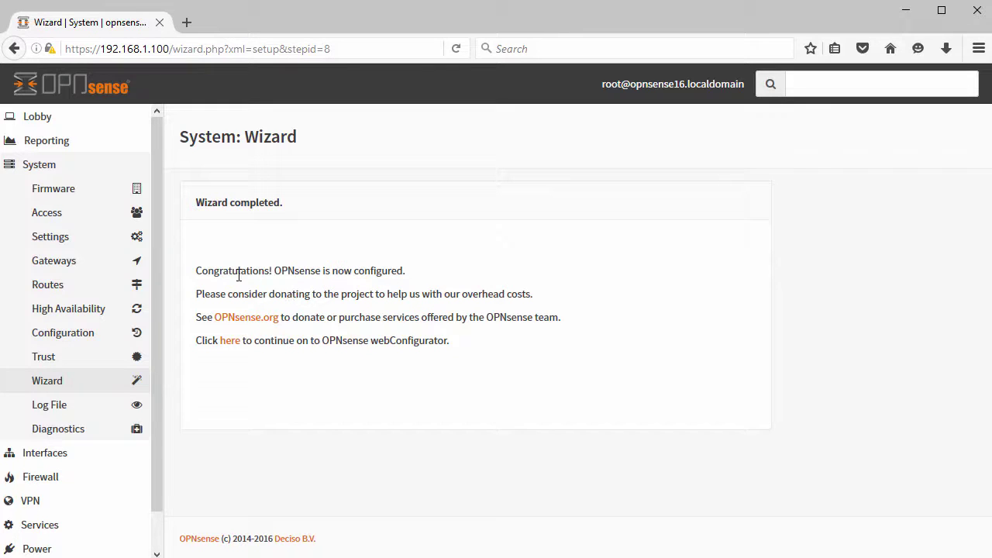
{"action": "left_click_drag", "start_coordinate": [199, 271], "coordinate": [446, 275]}
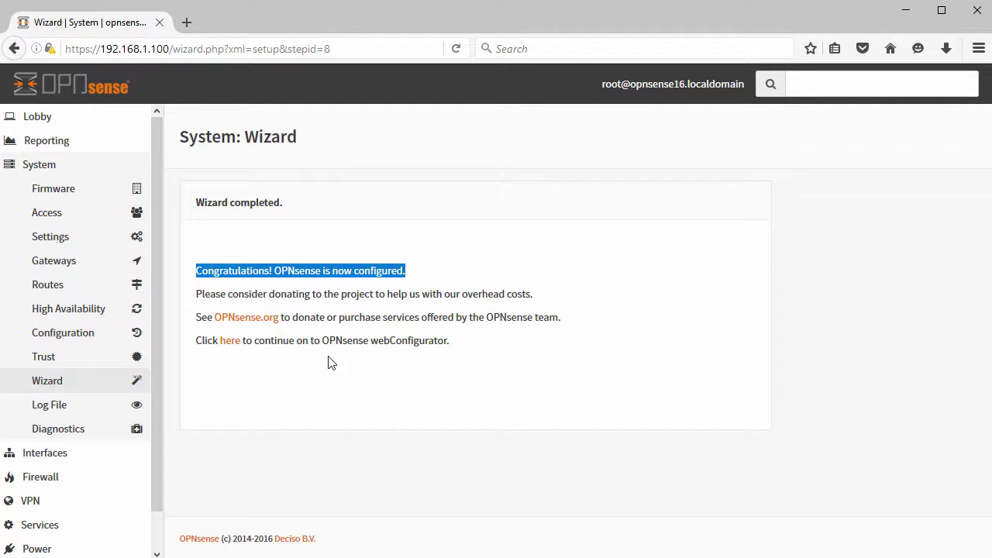
{"action": "left_click", "coordinate": [230, 341]}
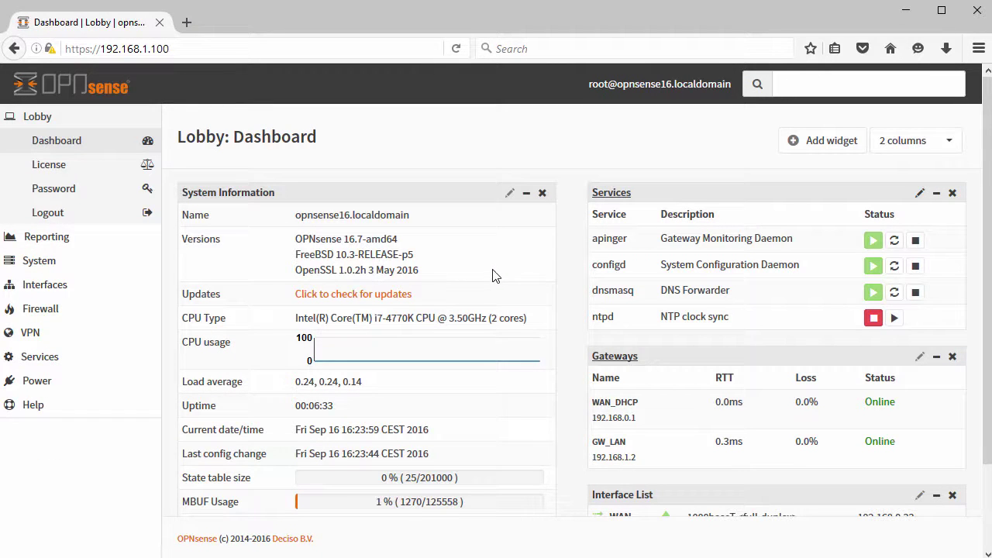
Check for firmware updates so the 58 available package updates (45MiB) are listed.
{"action": "scroll", "coordinate": [510, 287], "scroll_direction": "down", "scroll_amount": 3}
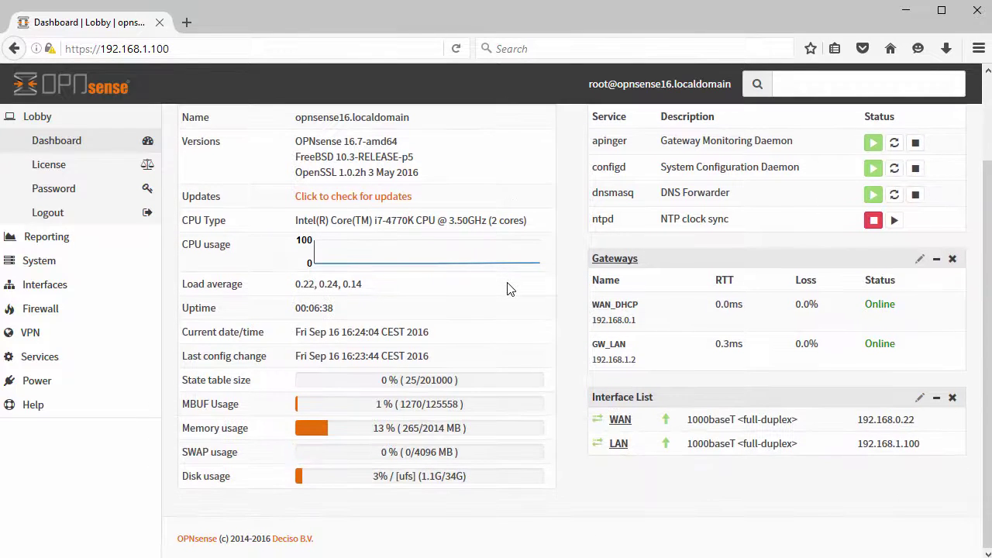
{"action": "scroll", "coordinate": [509, 288], "scroll_direction": "up", "scroll_amount": 3}
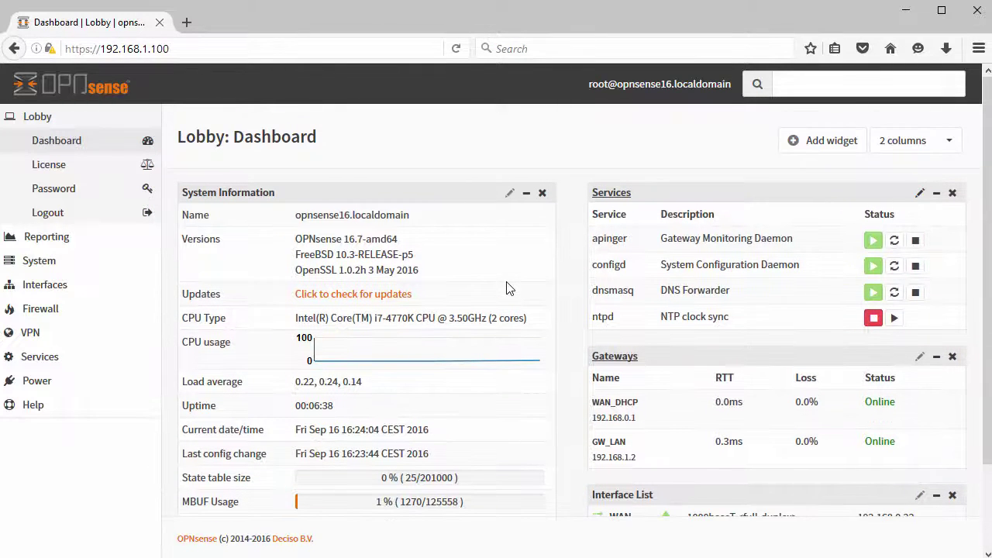
{"action": "left_click", "coordinate": [372, 295]}
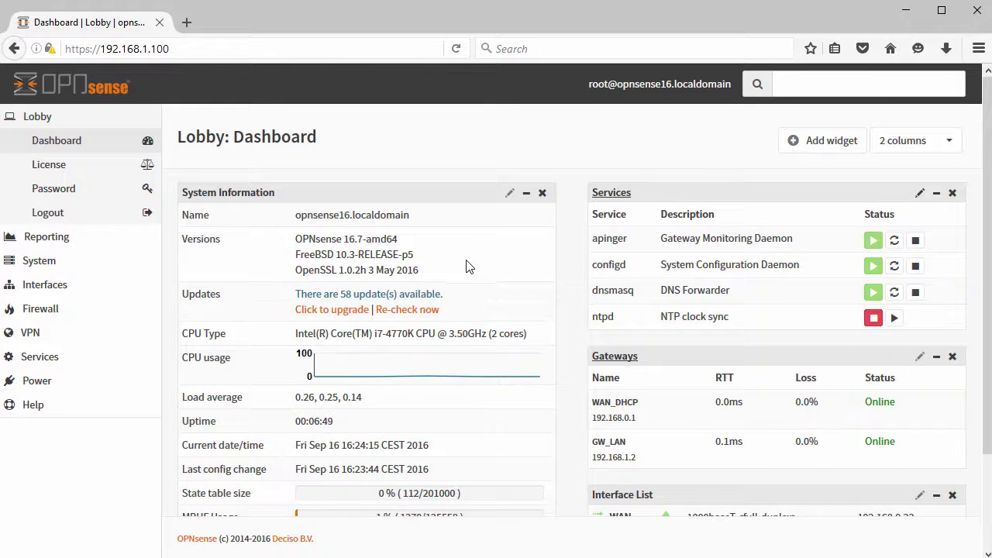
{"action": "left_click", "coordinate": [321, 316]}
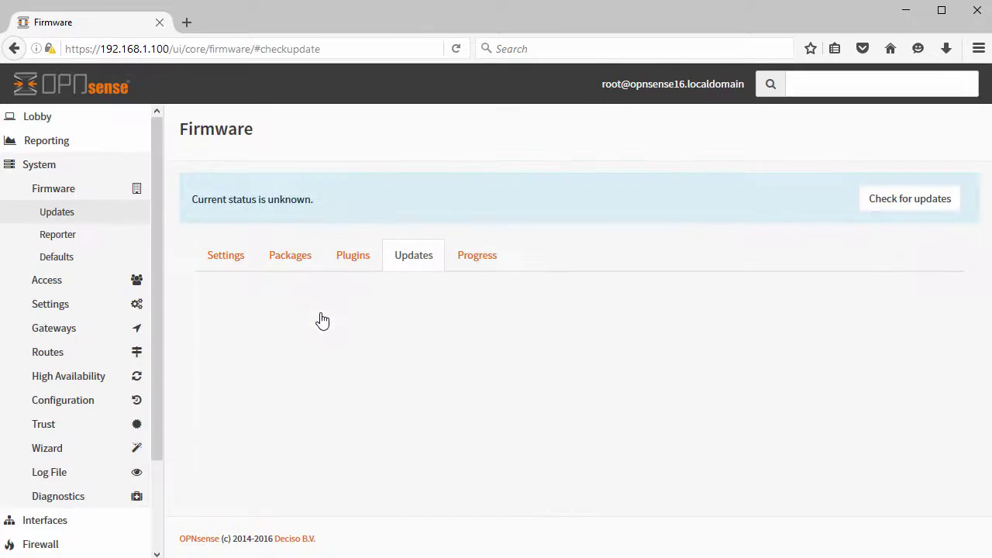
{"action": "left_click", "coordinate": [909, 203]}
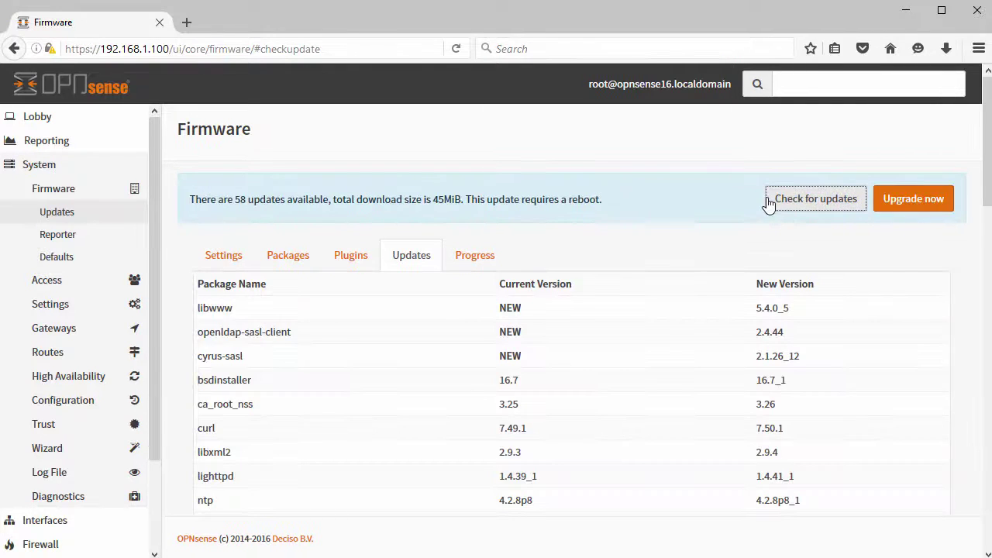
{"action": "scroll", "coordinate": [612, 349], "scroll_direction": "down", "scroll_amount": 10}
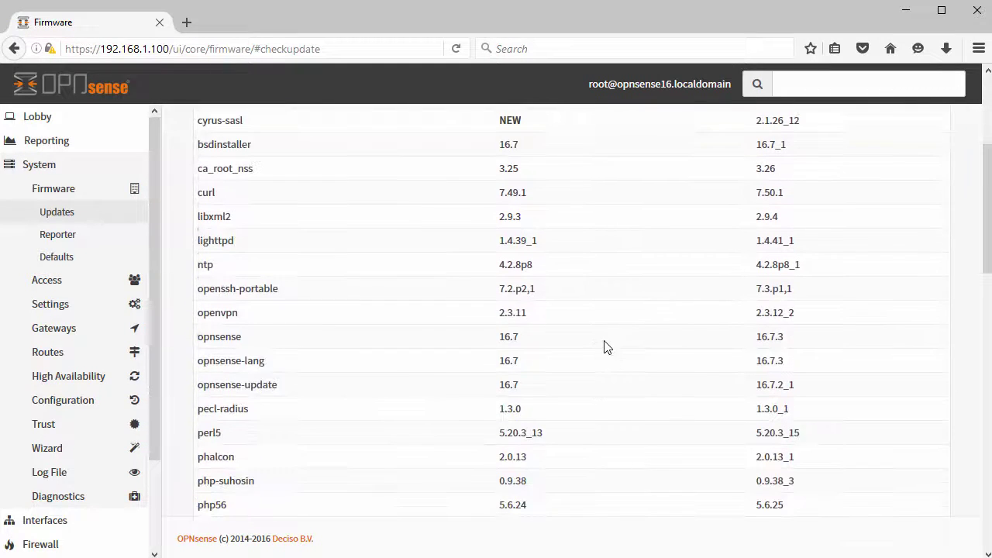
{"action": "scroll", "coordinate": [614, 346], "scroll_direction": "up", "scroll_amount": 15}
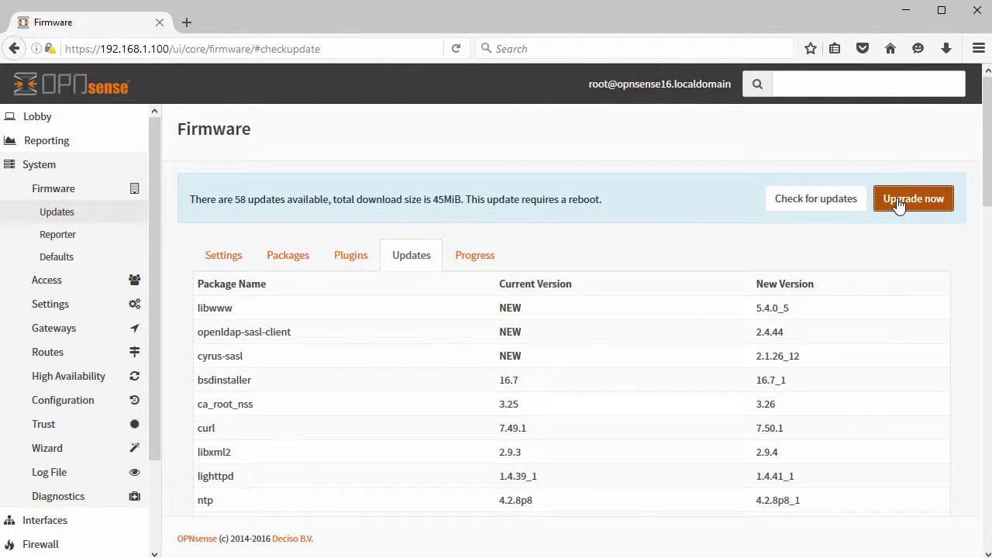
Start the upgrade, accept the required reboot, and wait while the firewall upgrades and reboots.
{"action": "left_click", "coordinate": [898, 204]}
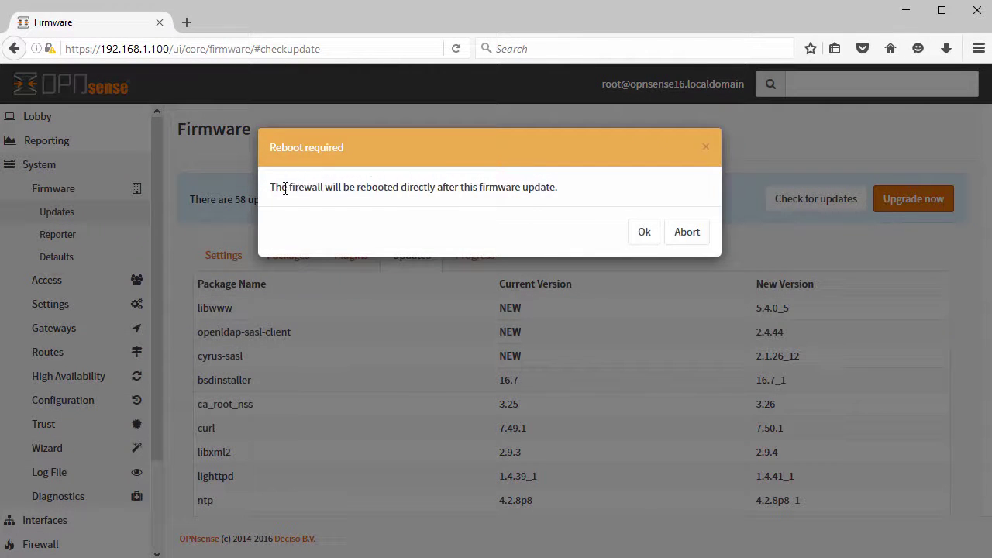
{"action": "left_click_drag", "start_coordinate": [270, 188], "coordinate": [591, 188]}
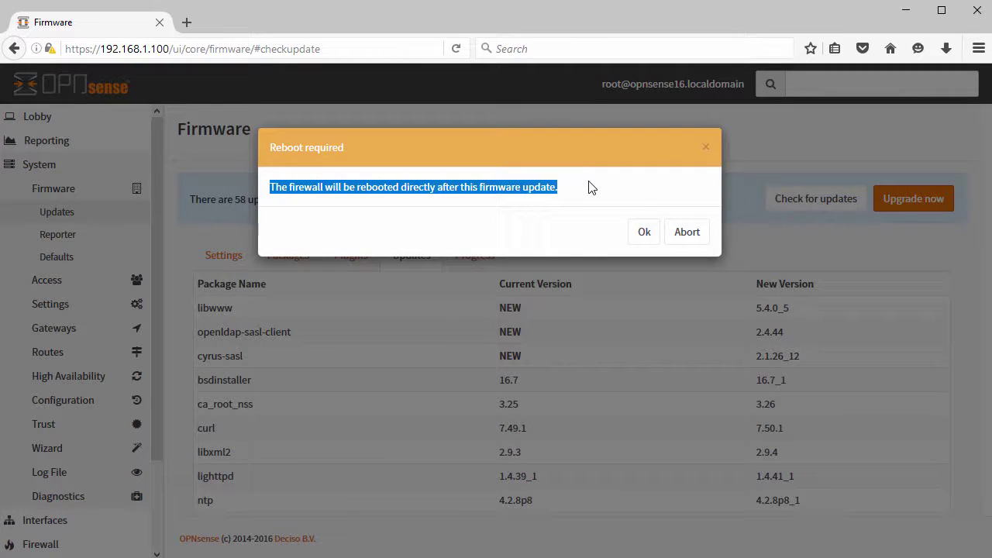
{"action": "left_click", "coordinate": [643, 232]}
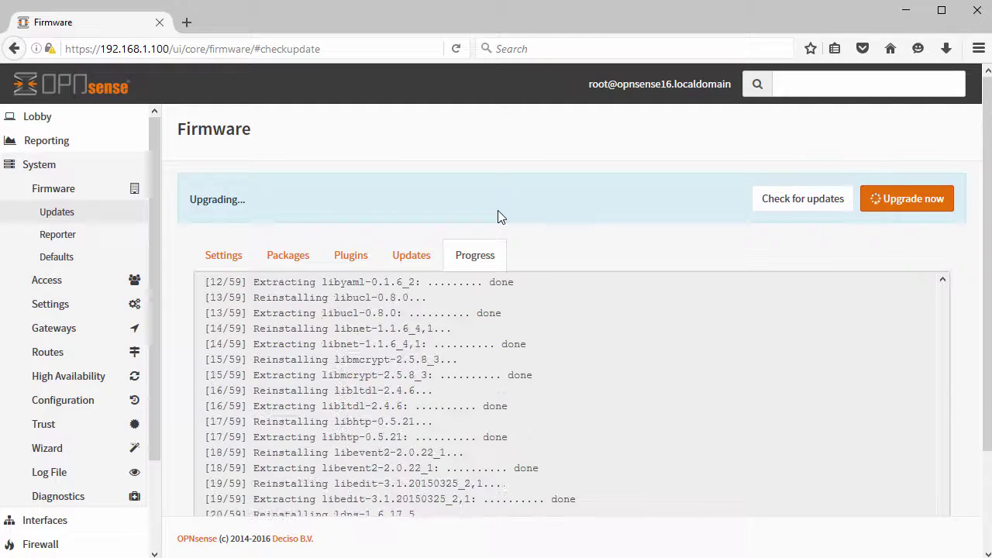
{"action": "scroll", "coordinate": [498, 210], "scroll_direction": "down", "scroll_amount": 3}
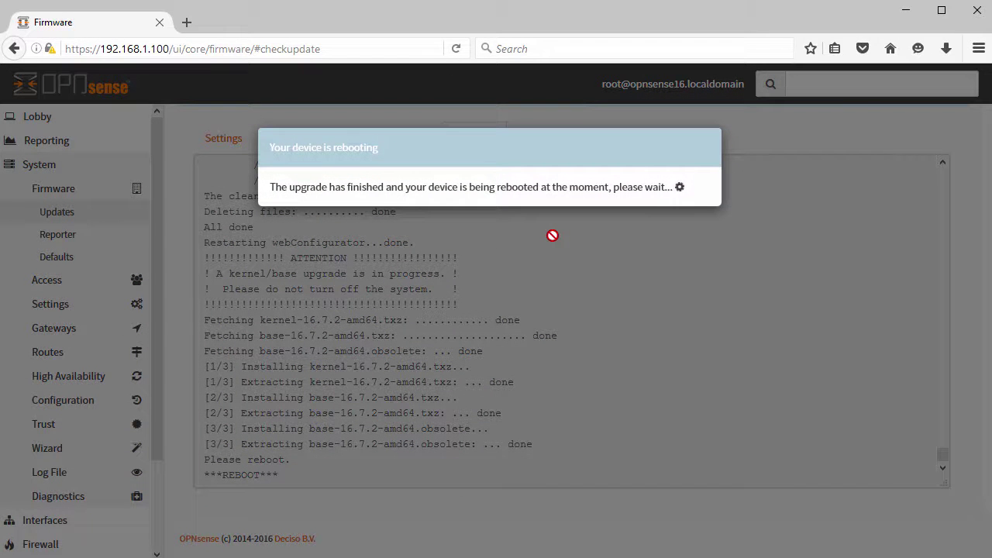
{"action": "left_click_drag", "start_coordinate": [272, 186], "coordinate": [584, 203]}
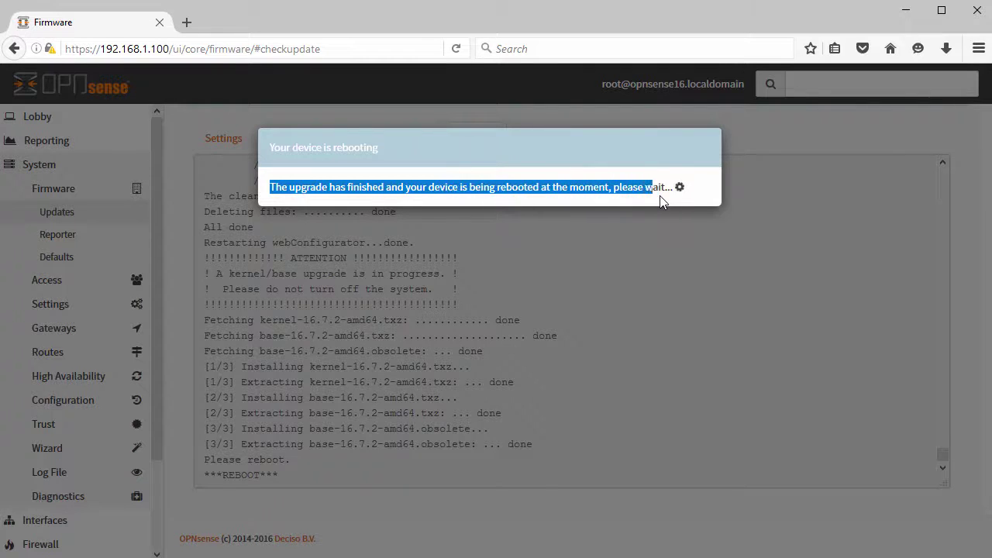
{"action": "left_click_drag", "start_coordinate": [661, 200], "coordinate": [671, 200]}
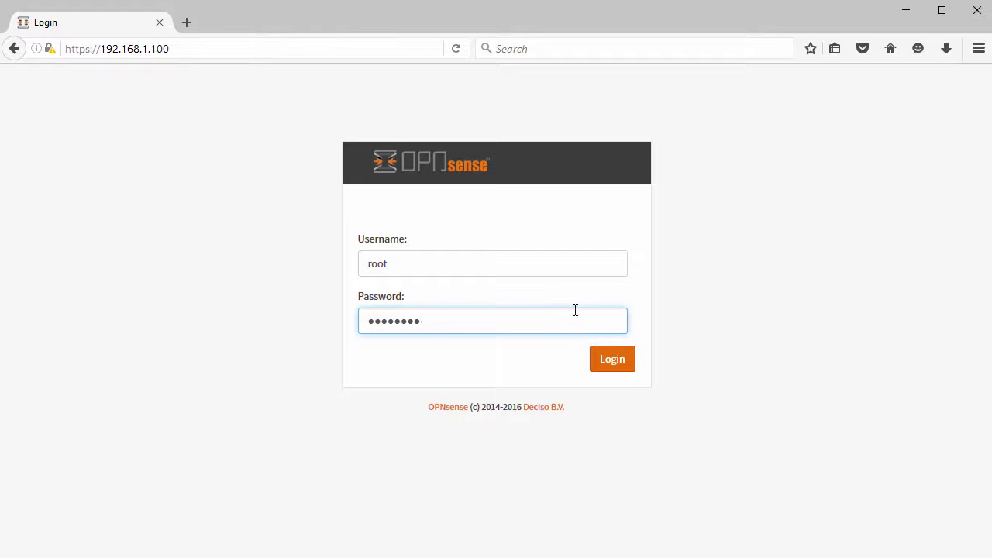
Log back in as root and browse the Lobby dashboard and password pages.
{"action": "left_click", "coordinate": [623, 371]}
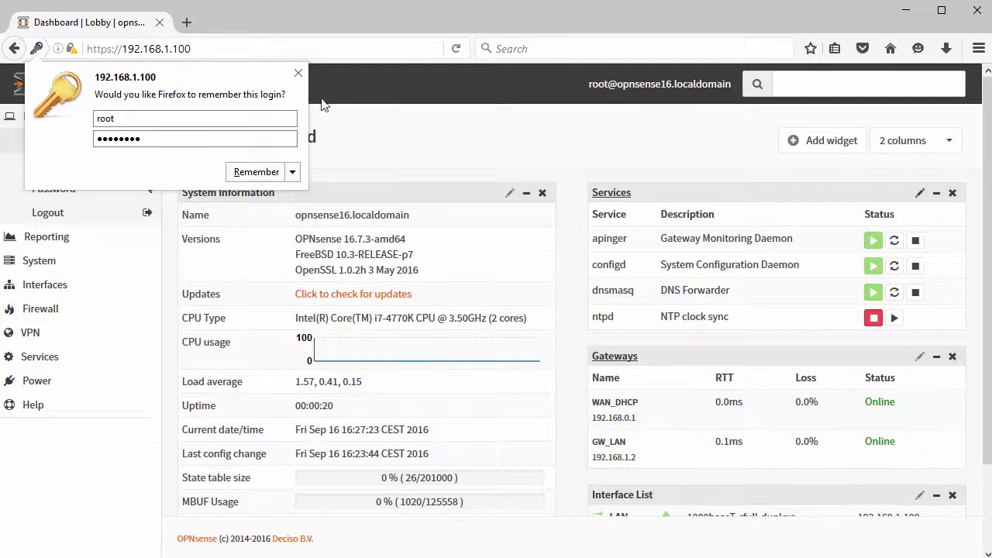
{"action": "left_click", "coordinate": [298, 73]}
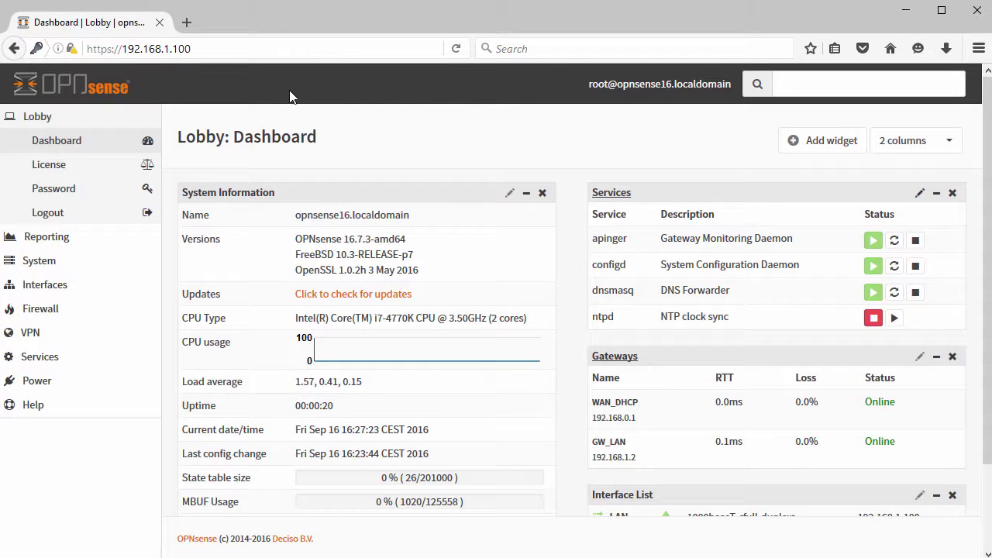
{"action": "left_click", "coordinate": [34, 117]}
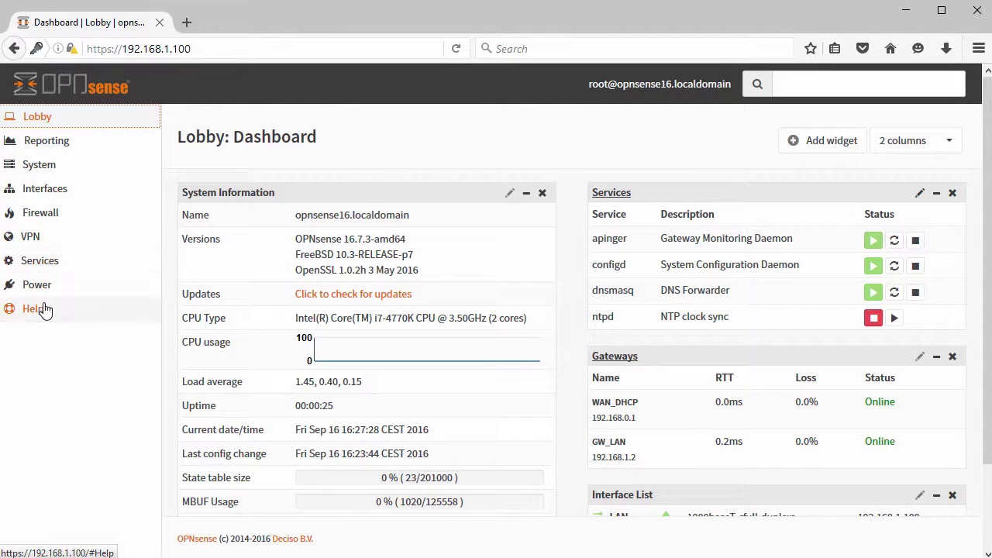
{"action": "left_click", "coordinate": [48, 124]}
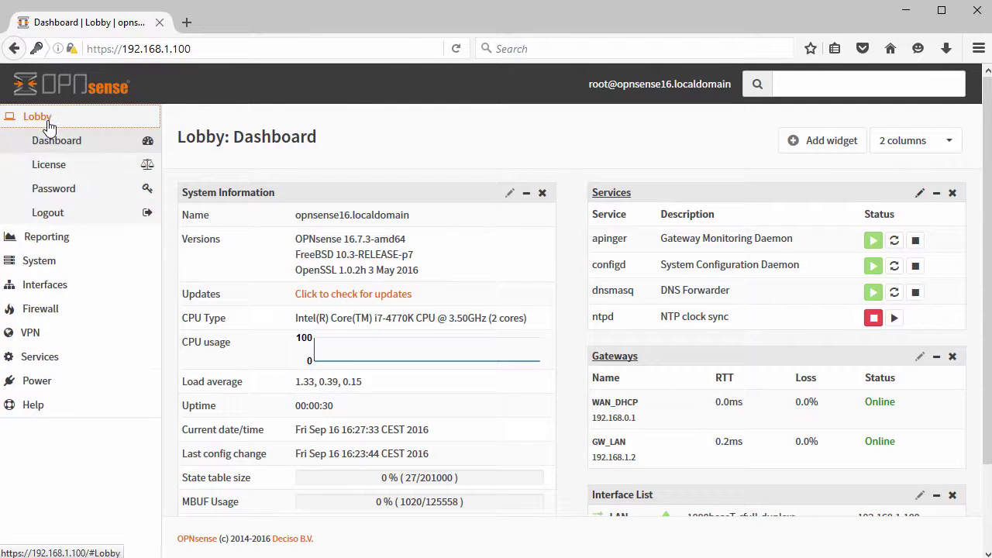
{"action": "left_click", "coordinate": [57, 144]}
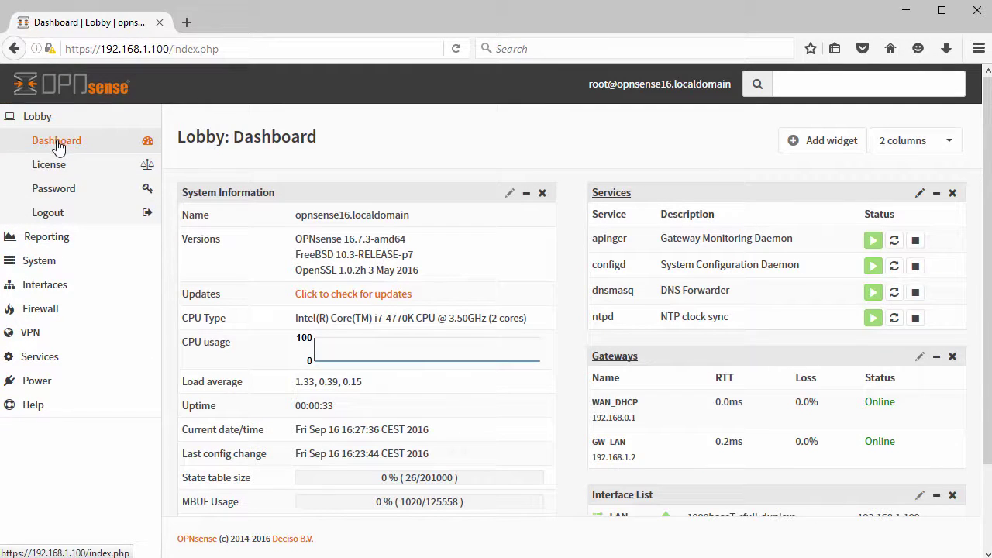
{"action": "left_click", "coordinate": [62, 193]}
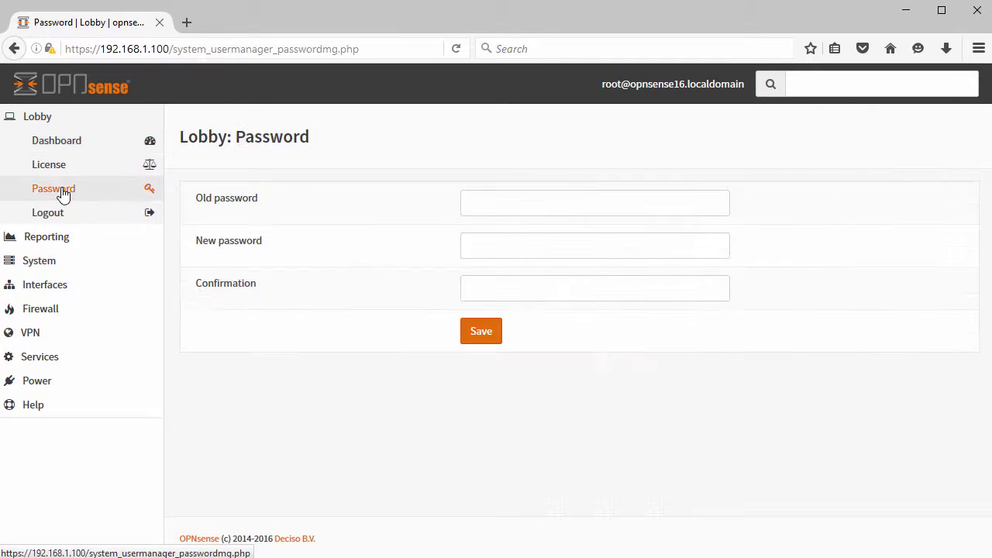
View the System Health, reporting settings and traffic graph pages, then the Firmware updates page.
{"action": "left_click", "coordinate": [54, 242]}
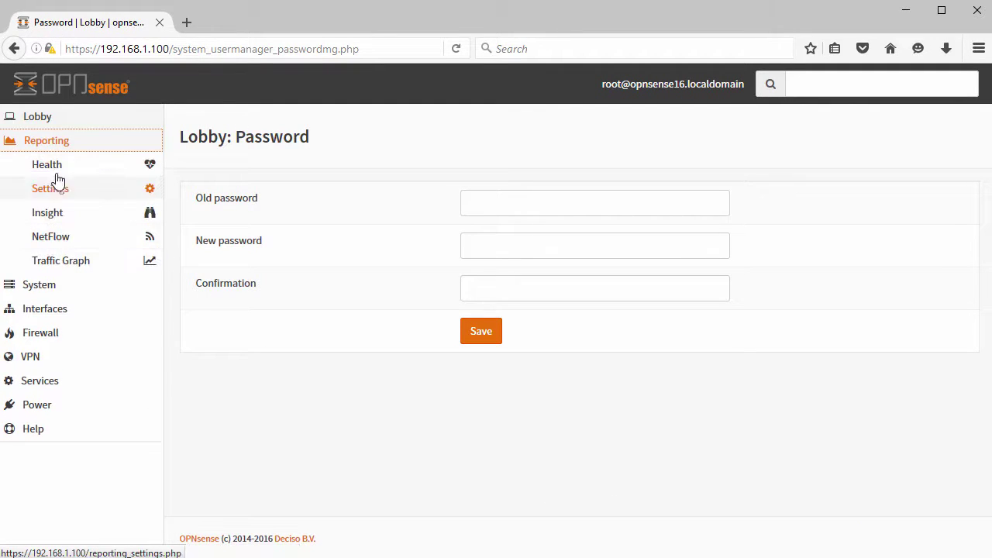
{"action": "left_click", "coordinate": [55, 169]}
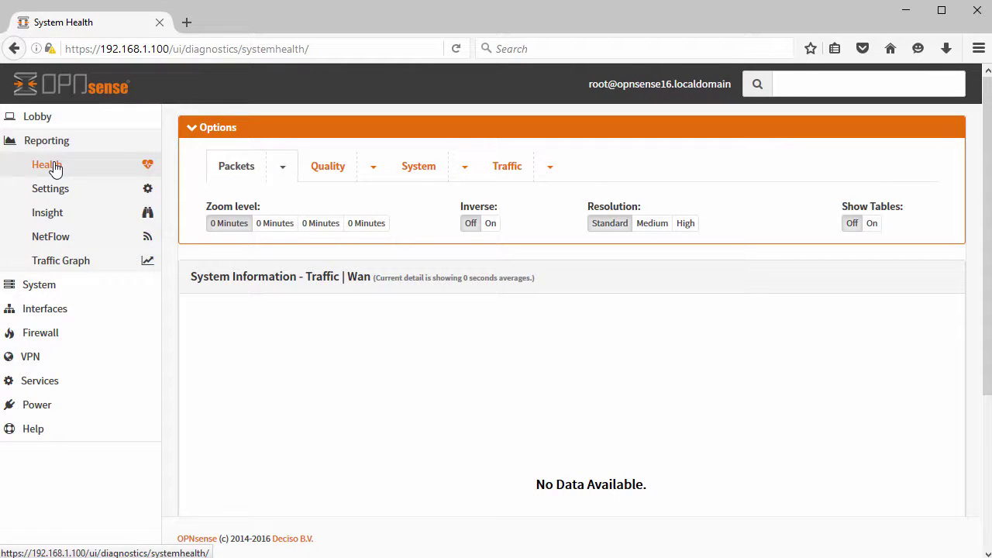
{"action": "left_click", "coordinate": [57, 194]}
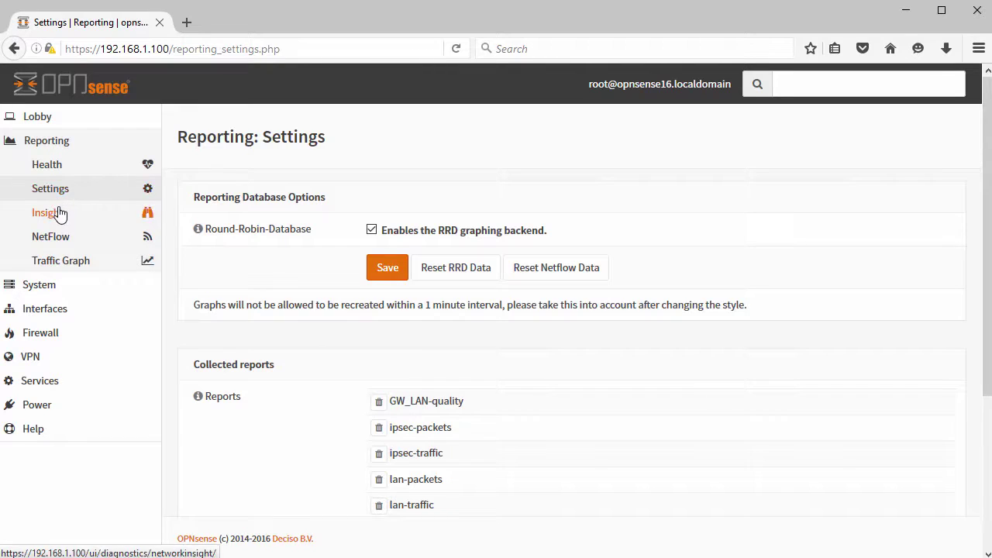
{"action": "left_click", "coordinate": [65, 264]}
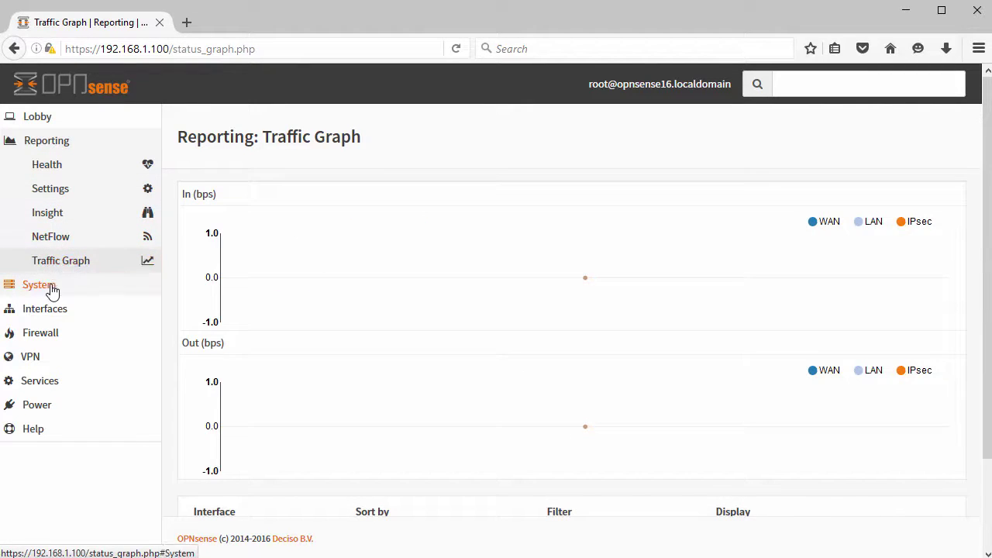
{"action": "left_click", "coordinate": [48, 284]}
{"action": "left_click", "coordinate": [54, 198]}
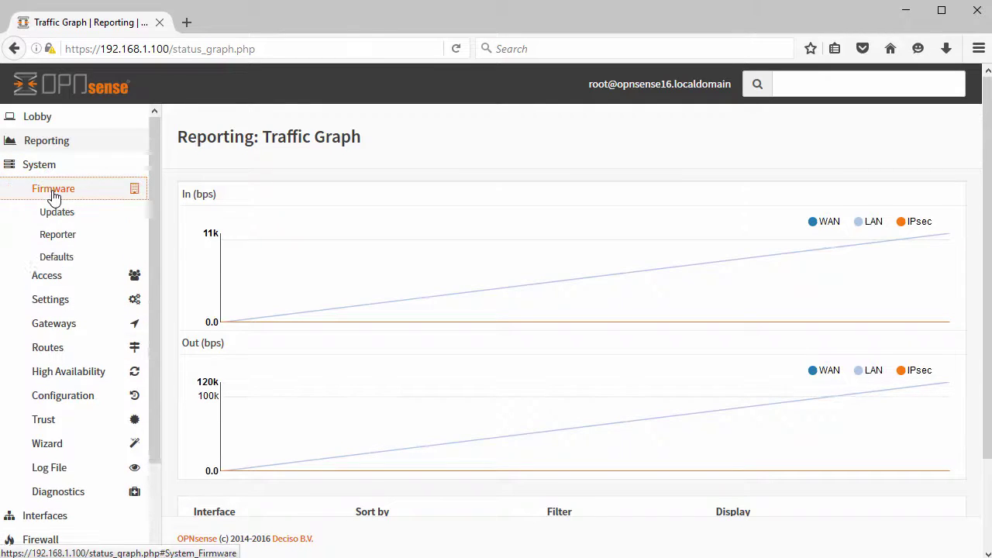
{"action": "left_click", "coordinate": [62, 217]}
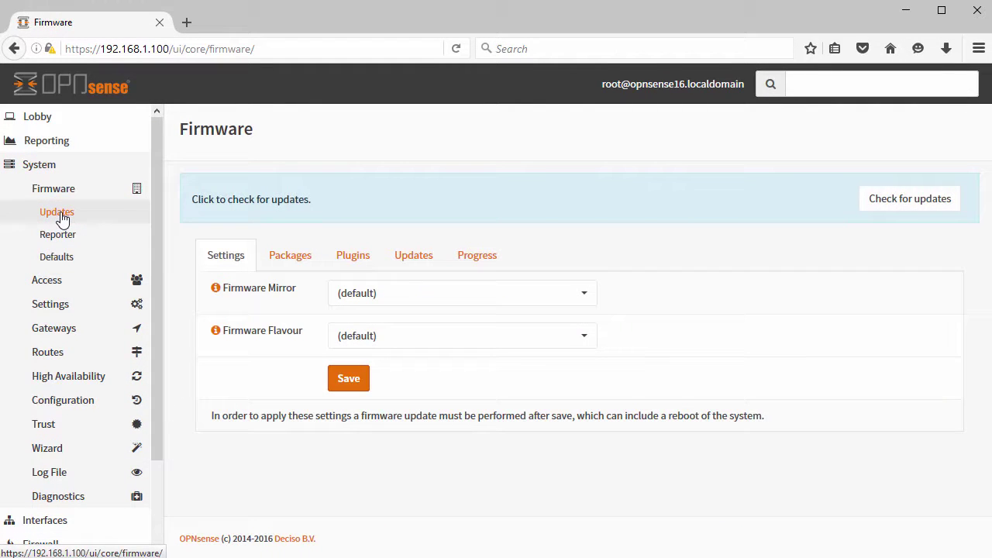
Review the available plugins list and highlight the os-vmware plugin name.
{"action": "left_click", "coordinate": [359, 259]}
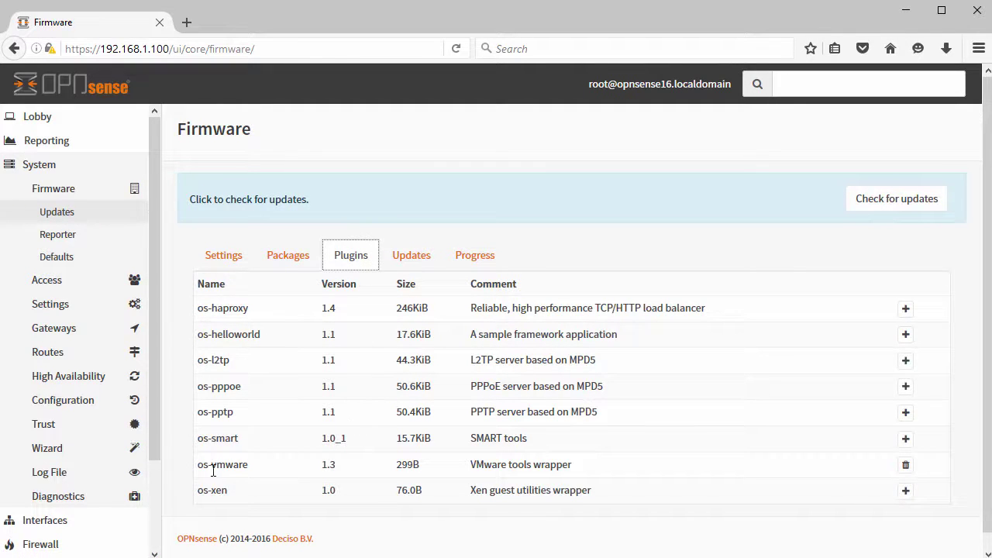
{"action": "left_click", "coordinate": [201, 465]}
{"action": "left_click_drag", "start_coordinate": [201, 465], "coordinate": [255, 468]}
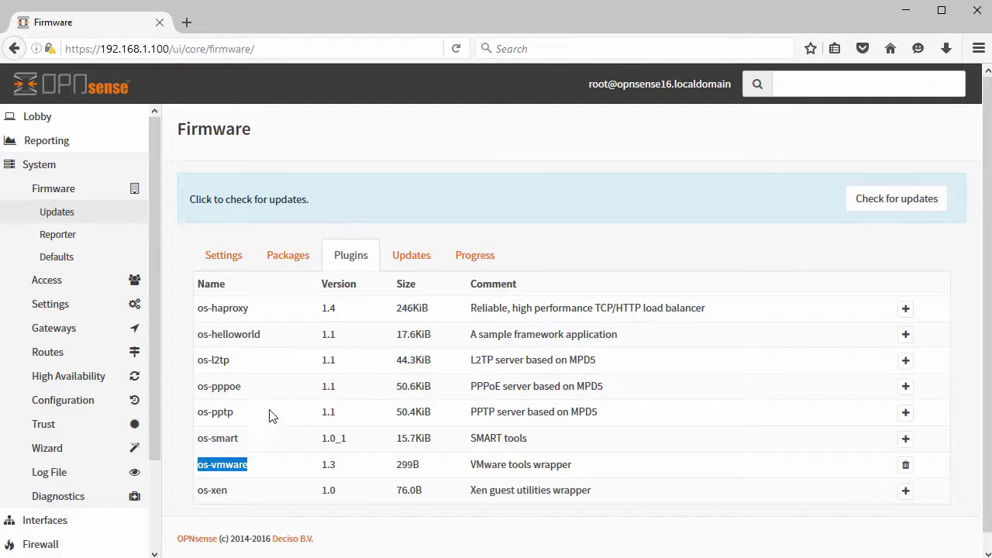
Check the user accounts list, then go to System Settings General.
{"action": "left_click", "coordinate": [50, 283]}
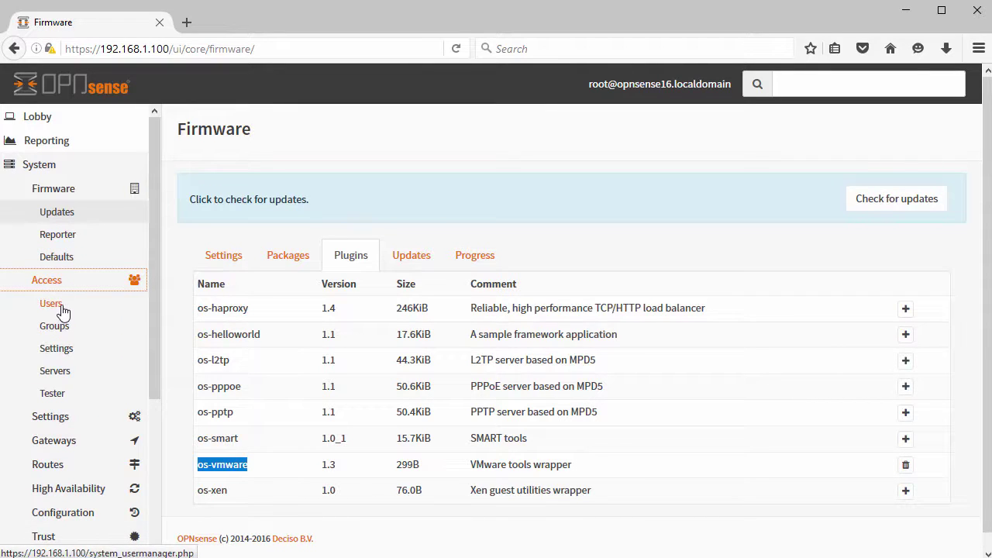
{"action": "left_click", "coordinate": [63, 309]}
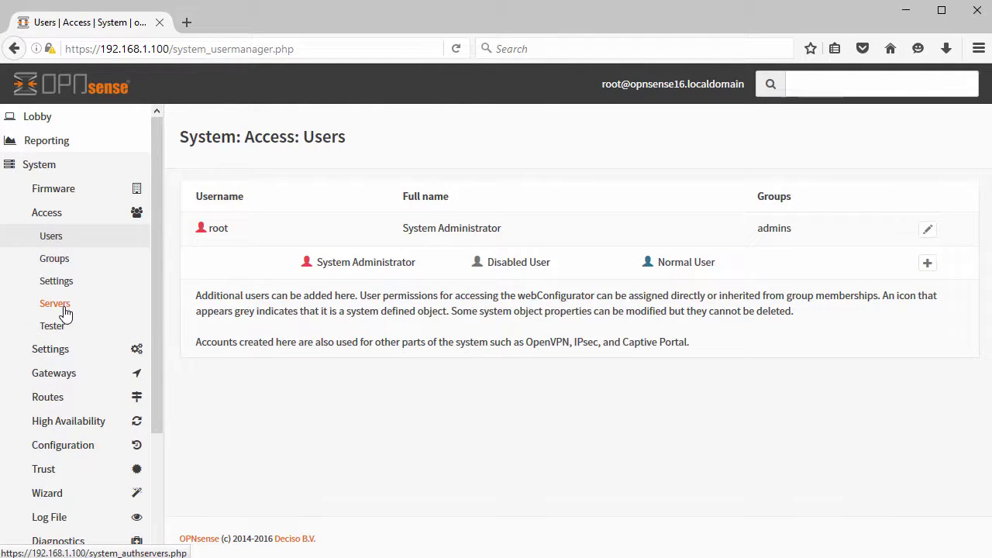
{"action": "scroll", "coordinate": [67, 348], "scroll_direction": "down", "scroll_amount": 4}
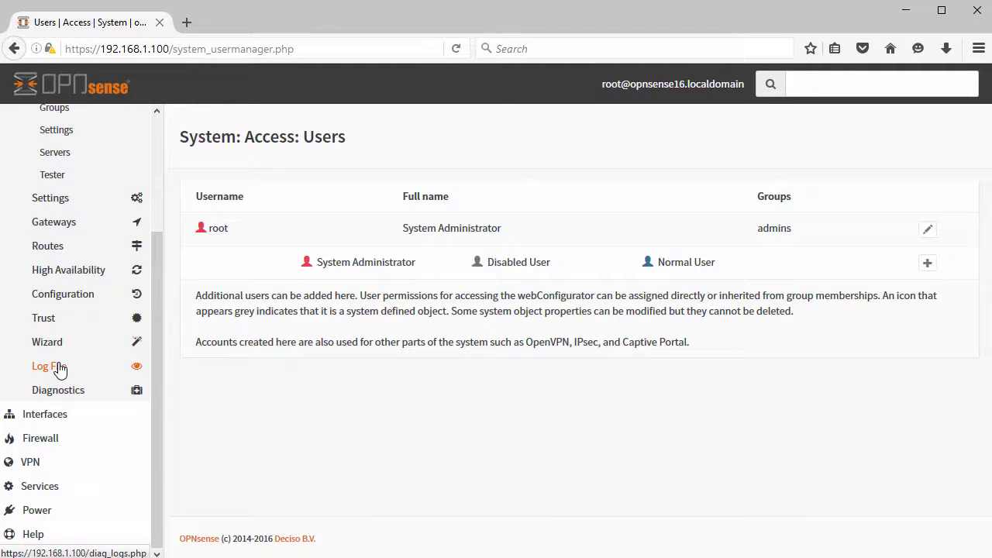
{"action": "scroll", "coordinate": [70, 232], "scroll_direction": "up", "scroll_amount": 4}
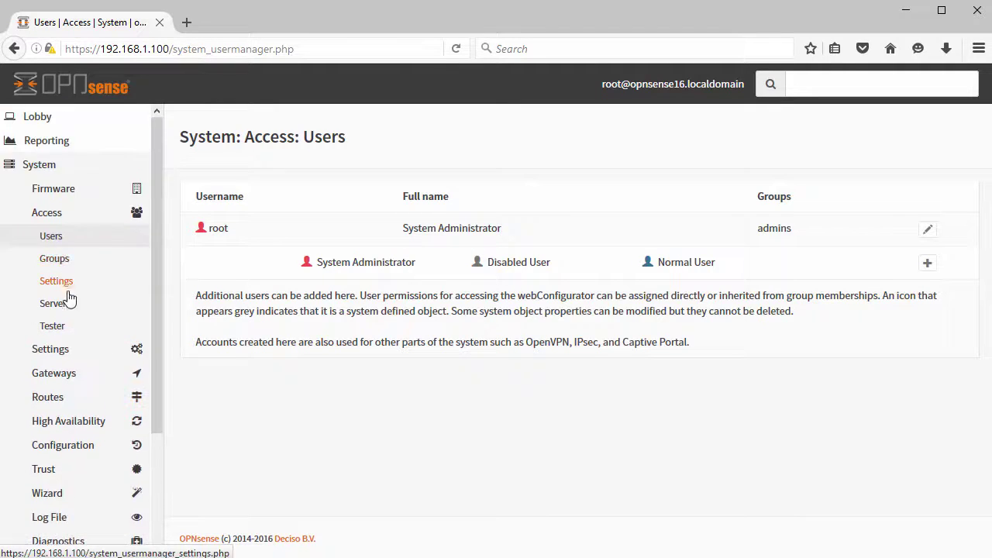
{"action": "left_click", "coordinate": [60, 353]}
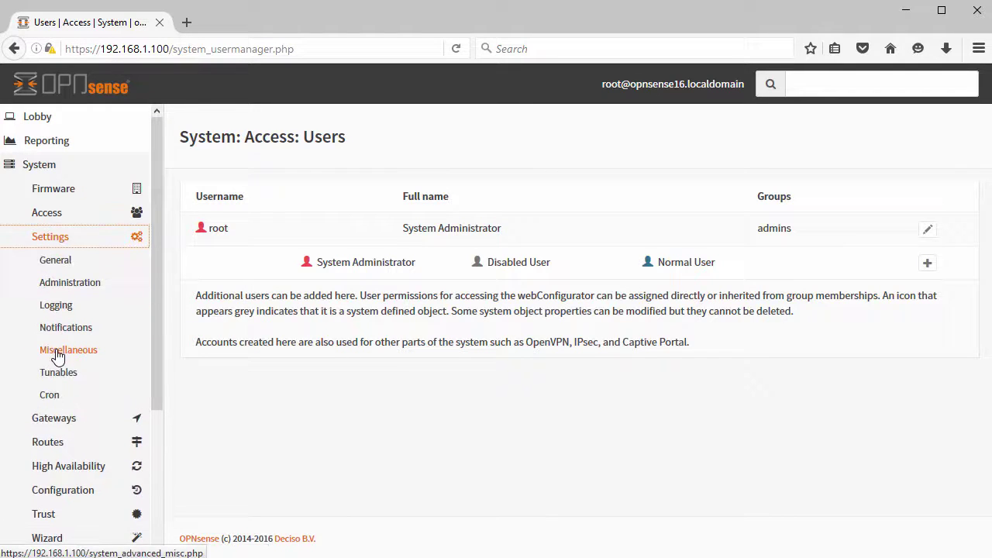
{"action": "left_click", "coordinate": [70, 265]}
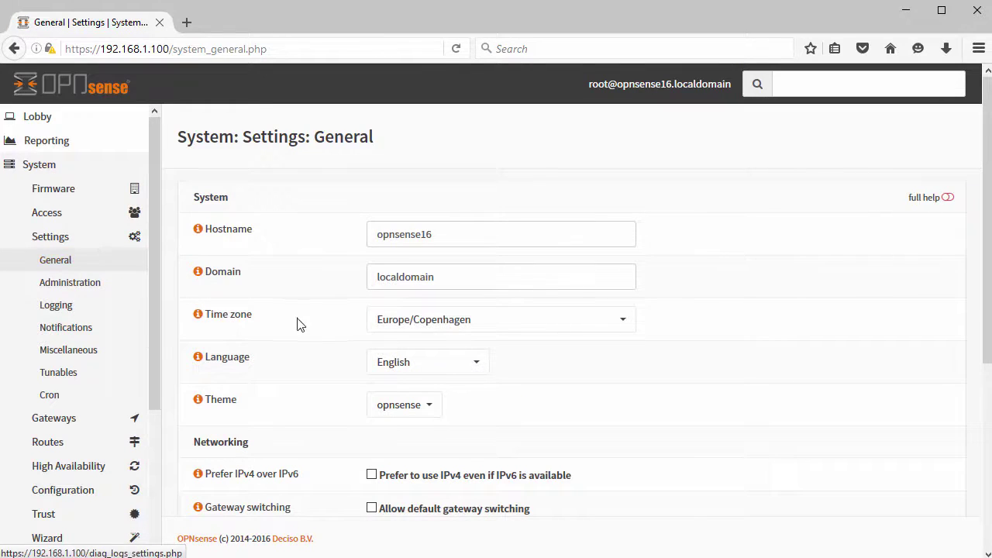
Scroll through the General settings to review hostname, domain, time zone and DNS servers.
{"action": "scroll", "coordinate": [322, 350], "scroll_direction": "down", "scroll_amount": 3}
{"action": "scroll", "coordinate": [322, 352], "scroll_direction": "down", "scroll_amount": 3}
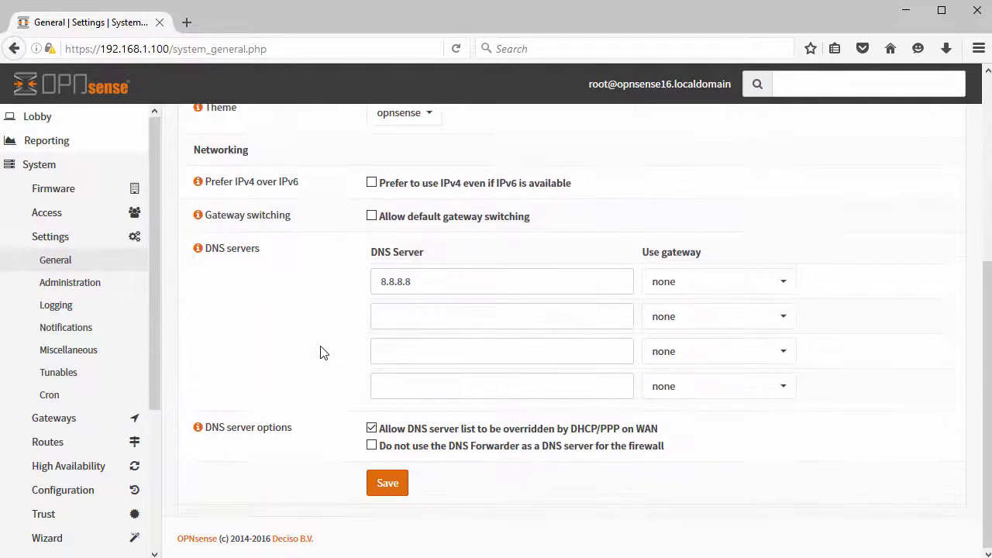
{"action": "scroll", "coordinate": [323, 353], "scroll_direction": "up", "scroll_amount": 3}
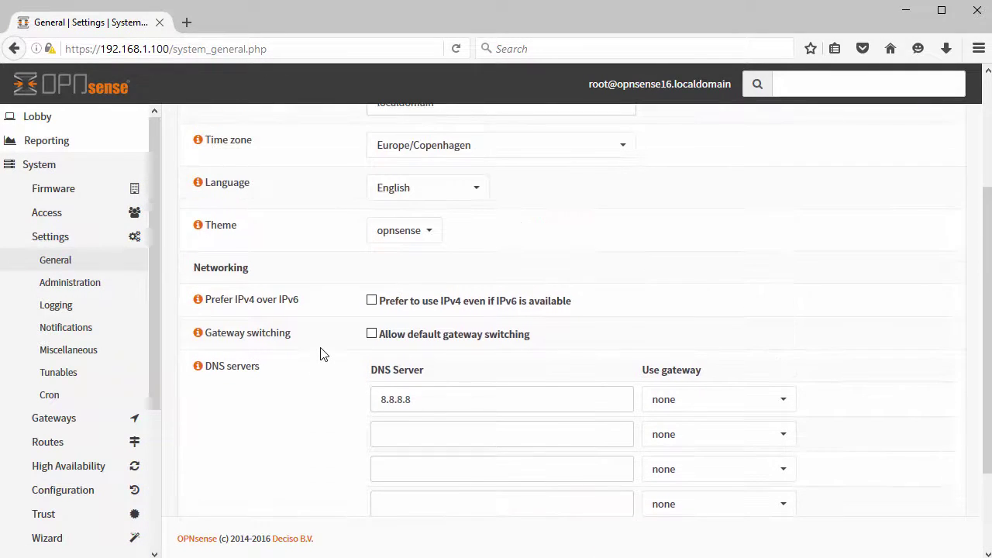
{"action": "scroll", "coordinate": [322, 354], "scroll_direction": "up", "scroll_amount": 3}
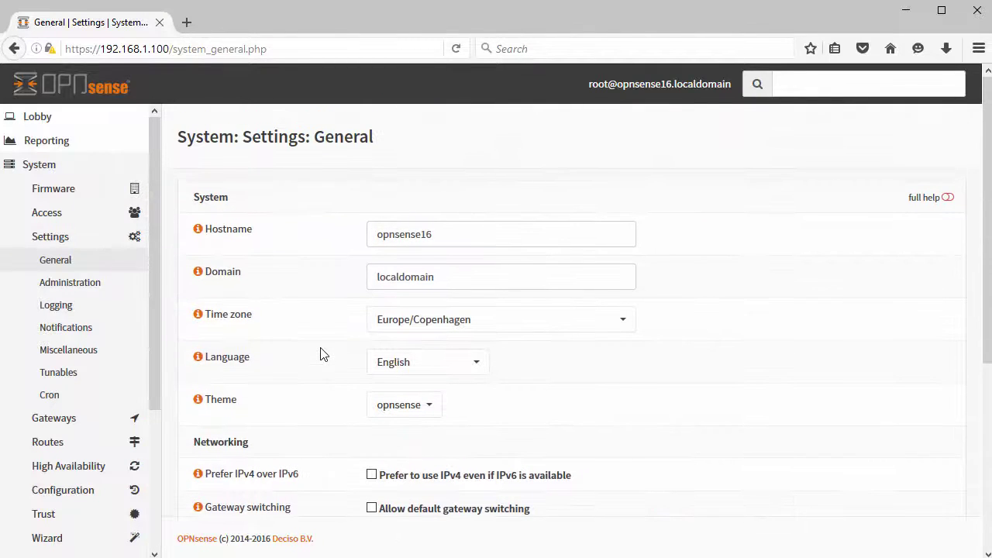
{"action": "scroll", "coordinate": [75, 372], "scroll_direction": "down", "scroll_amount": 3}
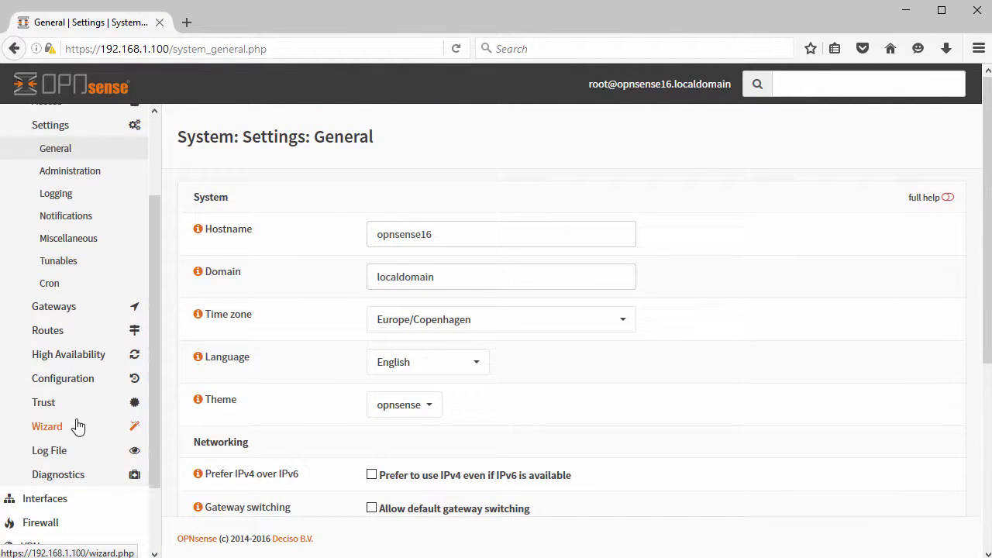
{"action": "scroll", "coordinate": [77, 425], "scroll_direction": "down", "scroll_amount": 2}
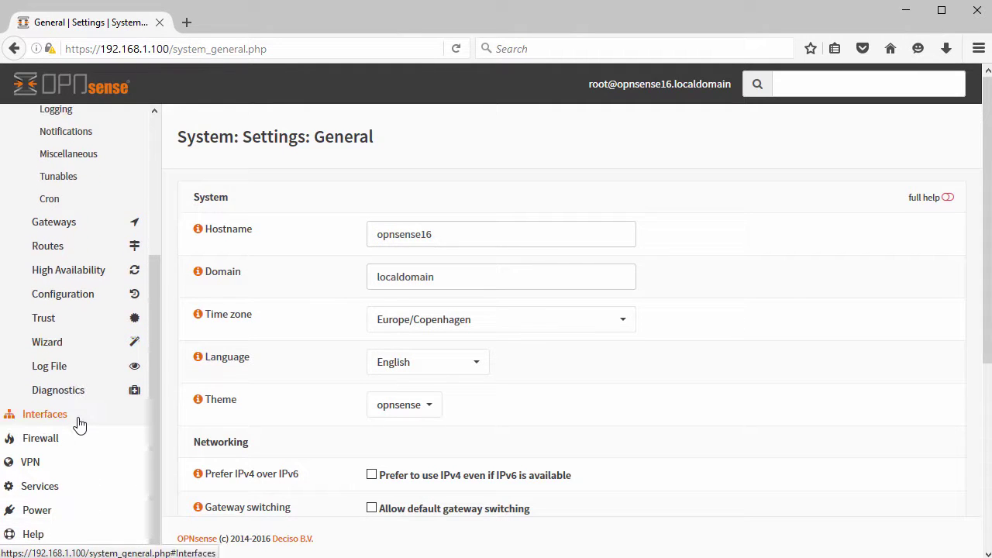
Go to Firewall Aliases View, which shows no aliases yet.
{"action": "left_click", "coordinate": [51, 418]}
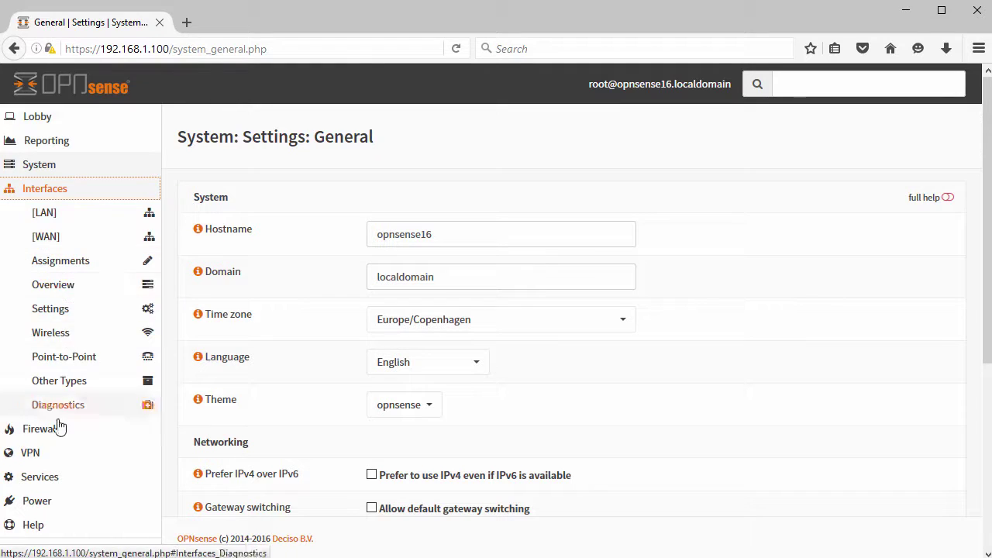
{"action": "left_click", "coordinate": [50, 429]}
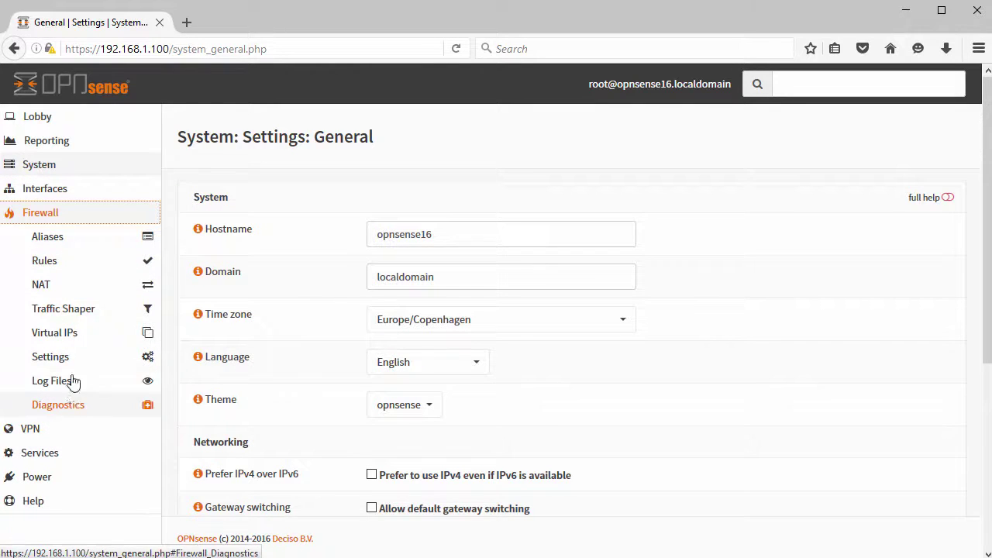
{"action": "left_click", "coordinate": [54, 242]}
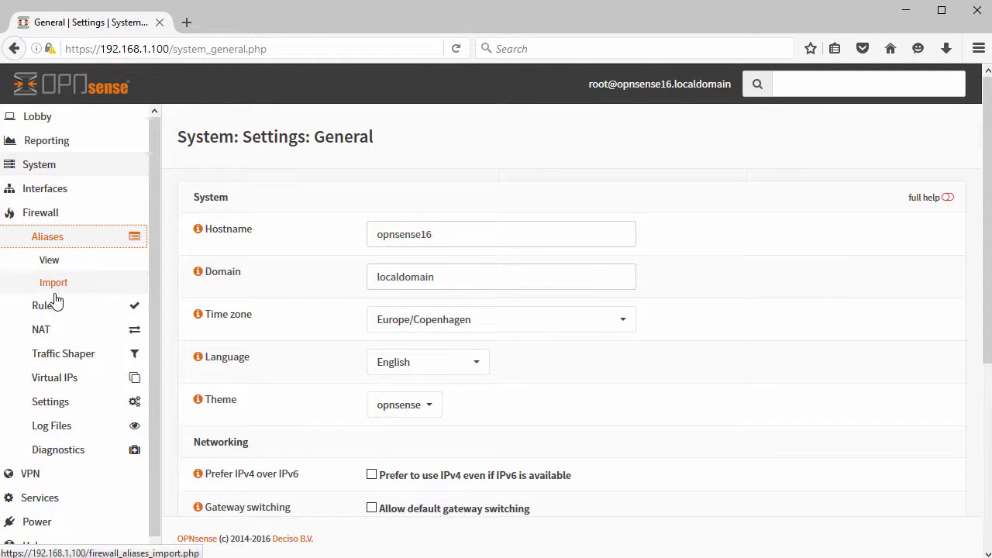
{"action": "left_click", "coordinate": [65, 265]}
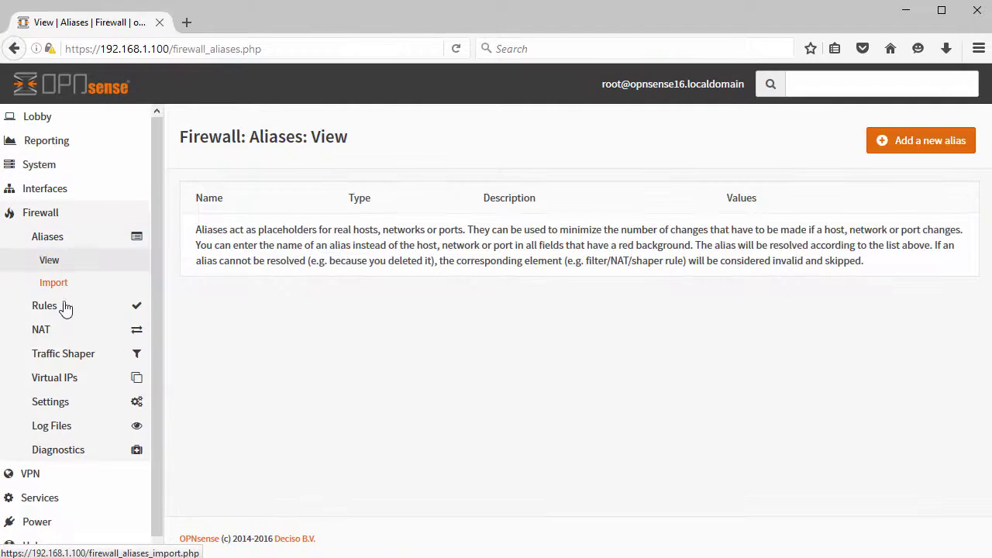
Look over the Firewall Rules page and browse the Services menu.
{"action": "left_click", "coordinate": [57, 310]}
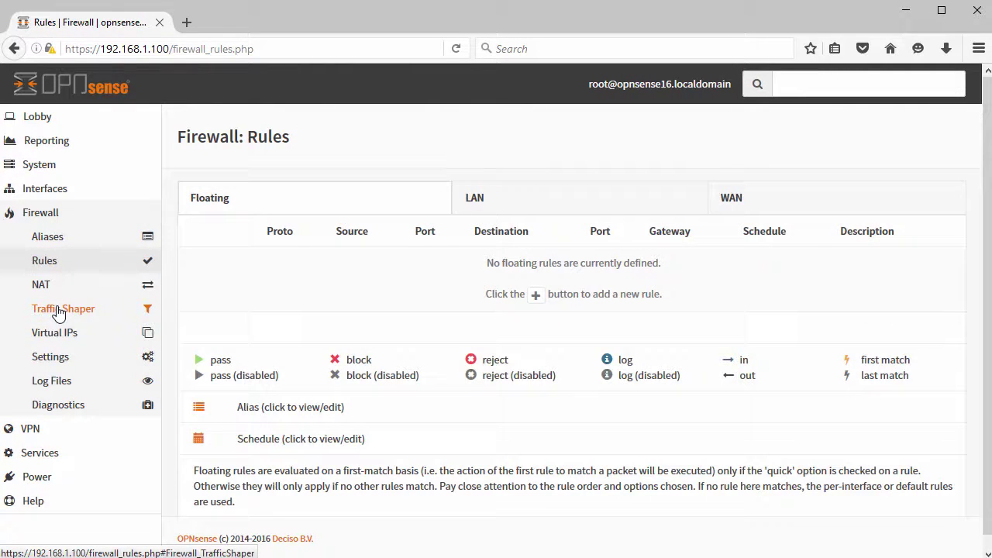
{"action": "left_click", "coordinate": [53, 457]}
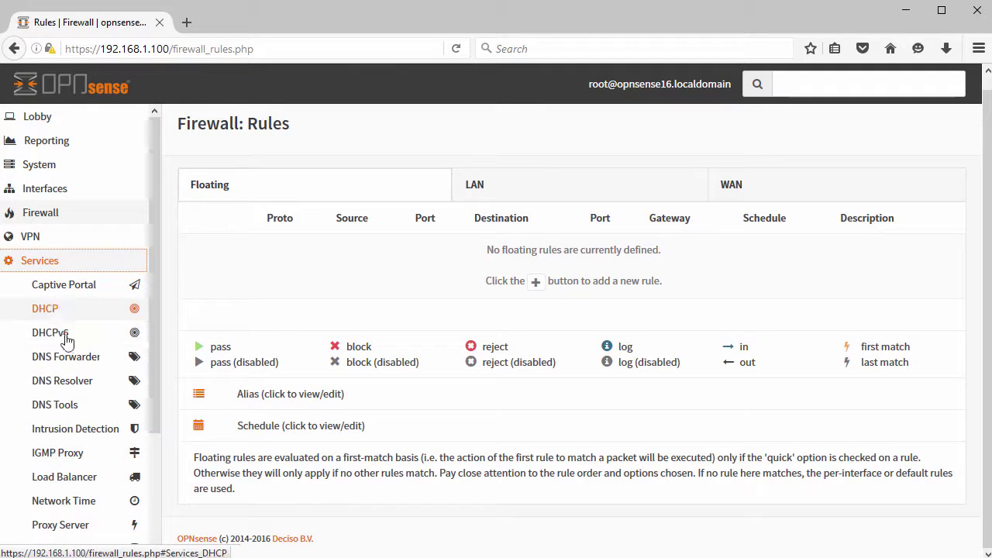
{"action": "scroll", "coordinate": [72, 391], "scroll_direction": "down", "scroll_amount": 3}
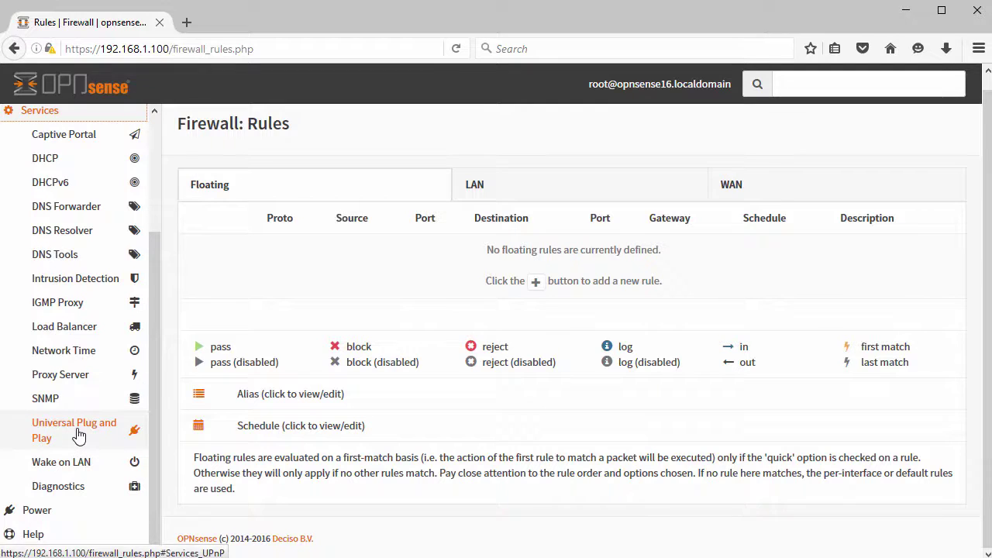
{"action": "scroll", "coordinate": [78, 434], "scroll_direction": "up", "scroll_amount": 3}
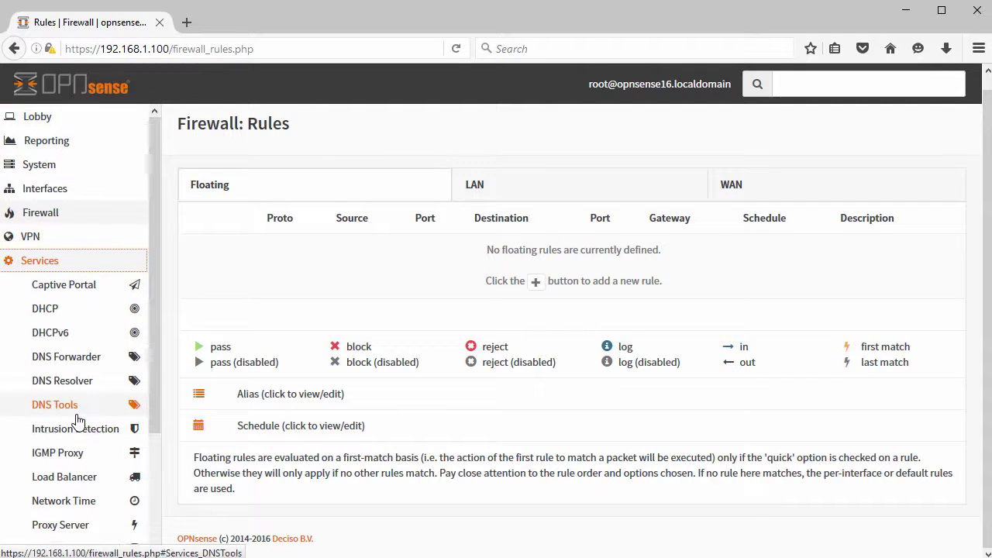
{"action": "left_click", "coordinate": [38, 264]}
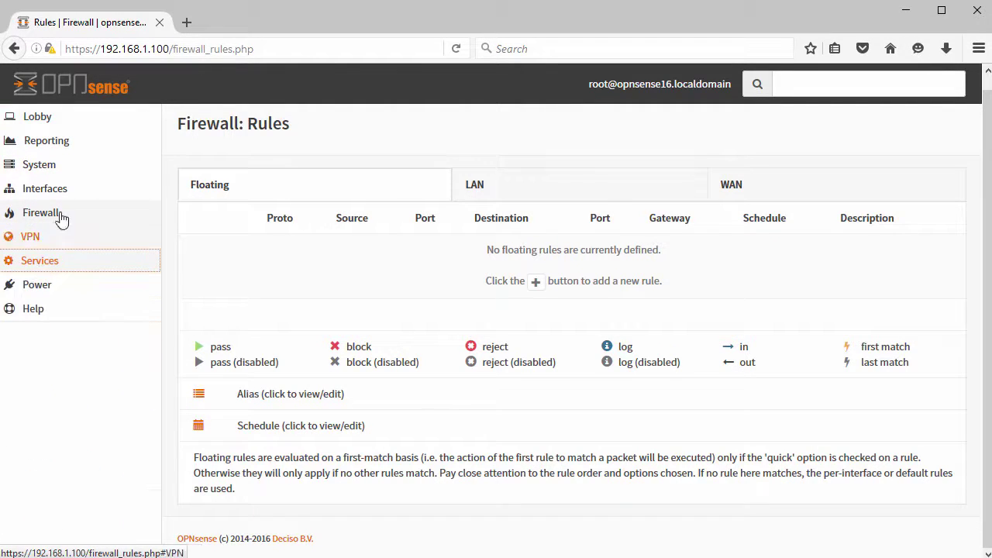
Go to System Access Servers, showing only the Local Database, then System Settings General.
{"action": "left_click", "coordinate": [60, 170]}
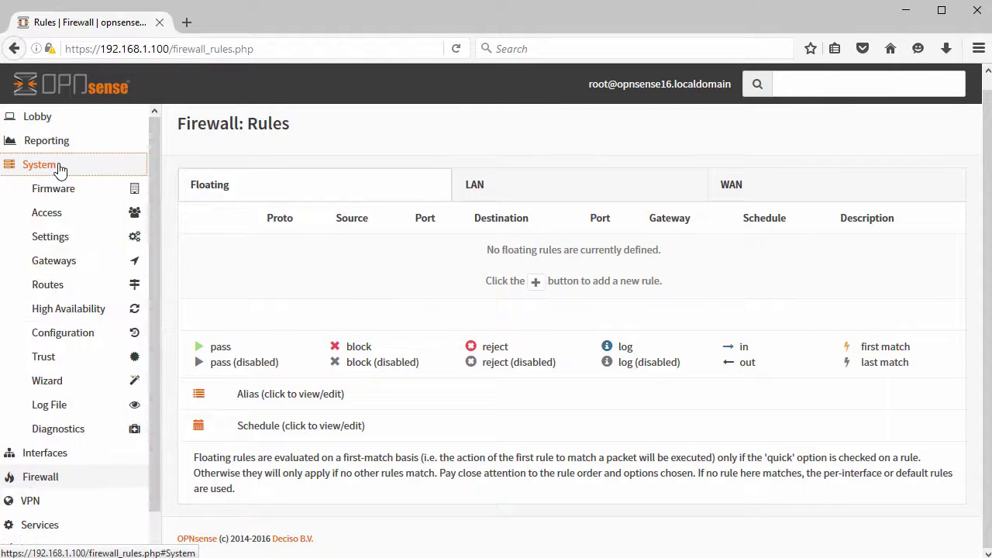
{"action": "left_click", "coordinate": [46, 214]}
{"action": "left_click", "coordinate": [50, 237]}
{"action": "left_click", "coordinate": [55, 259]}
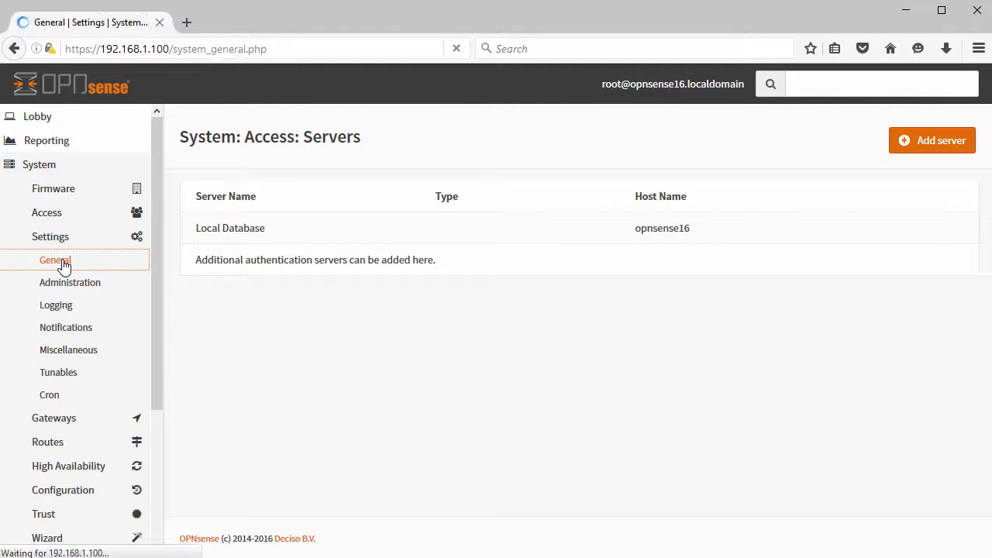
On the Administration settings page, enable Secure Shell with root and password login allowed.
{"action": "left_click", "coordinate": [69, 286]}
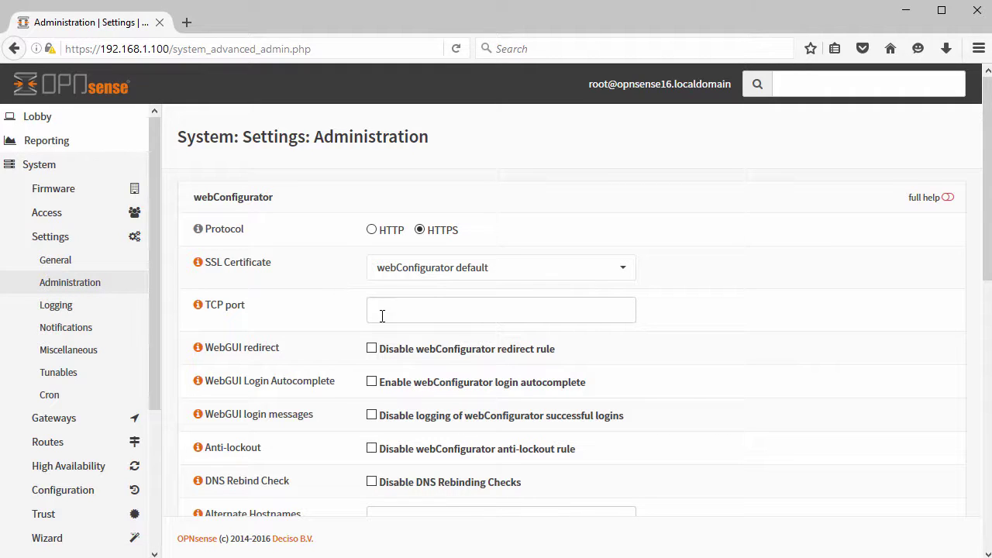
{"action": "scroll", "coordinate": [382, 315], "scroll_direction": "down", "scroll_amount": 5}
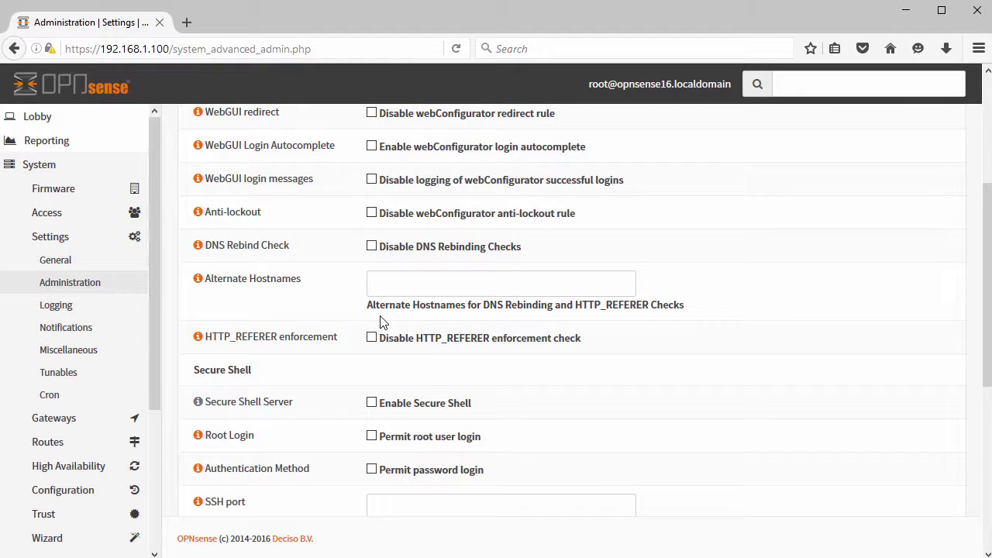
{"action": "scroll", "coordinate": [380, 320], "scroll_direction": "down", "scroll_amount": 3}
{"action": "left_click", "coordinate": [372, 286]}
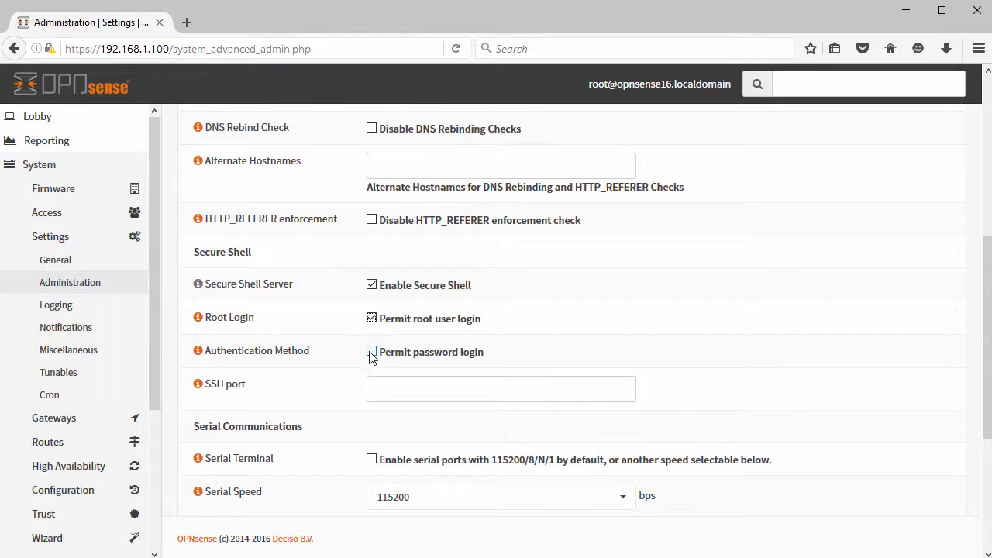
{"action": "scroll", "coordinate": [402, 410], "scroll_direction": "down", "scroll_amount": 5}
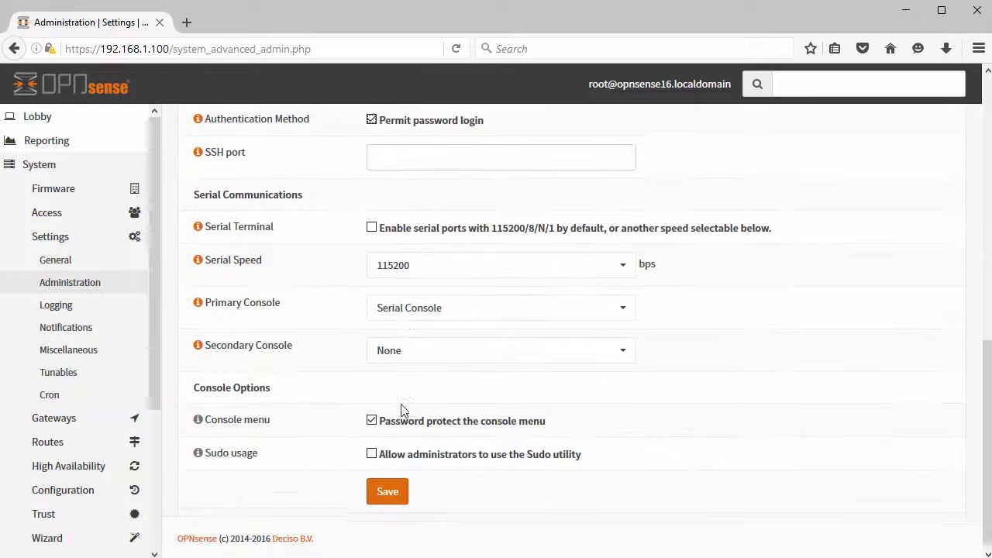
Save the SSH settings and view the Lobby Dashboard with sshd running.
{"action": "left_click", "coordinate": [385, 484]}
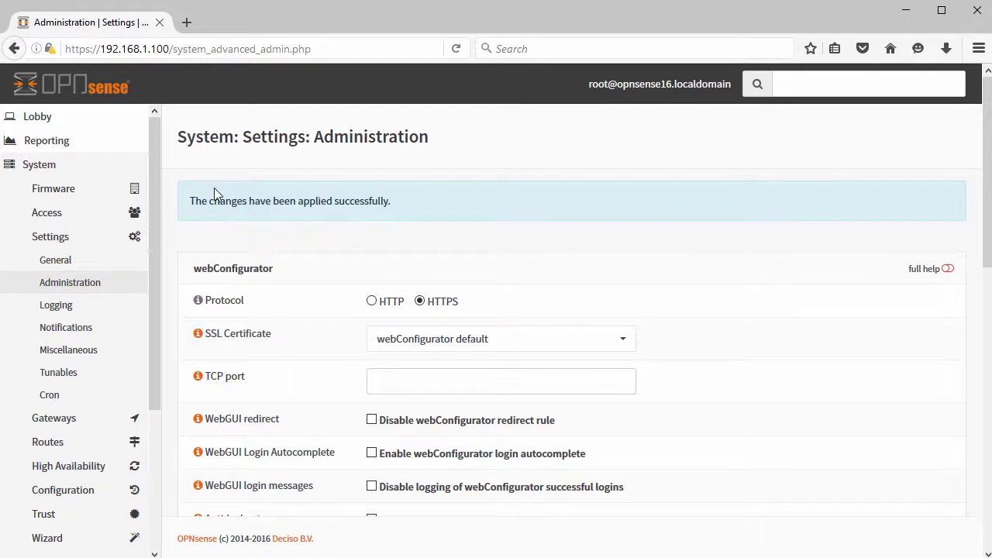
{"action": "left_click", "coordinate": [46, 122]}
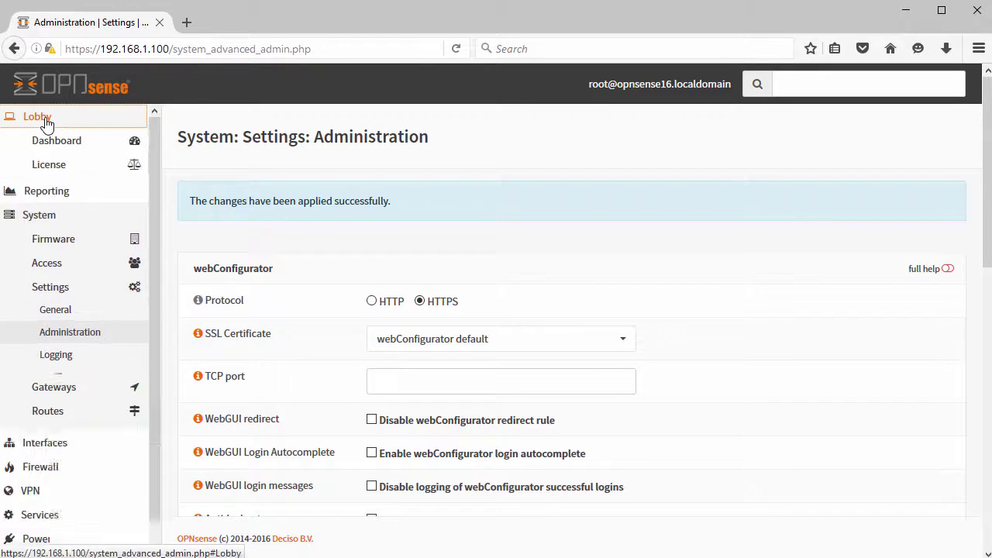
{"action": "left_click", "coordinate": [58, 147]}
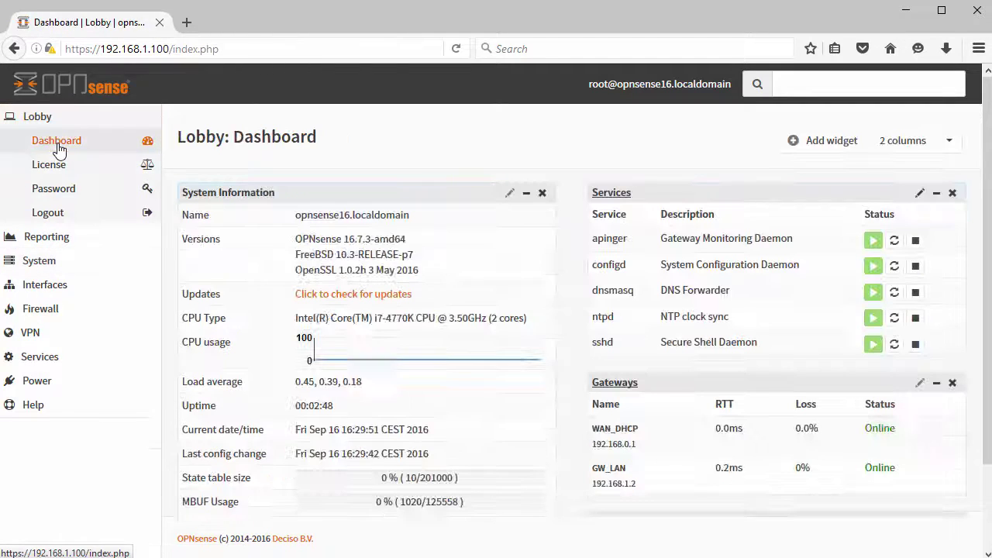